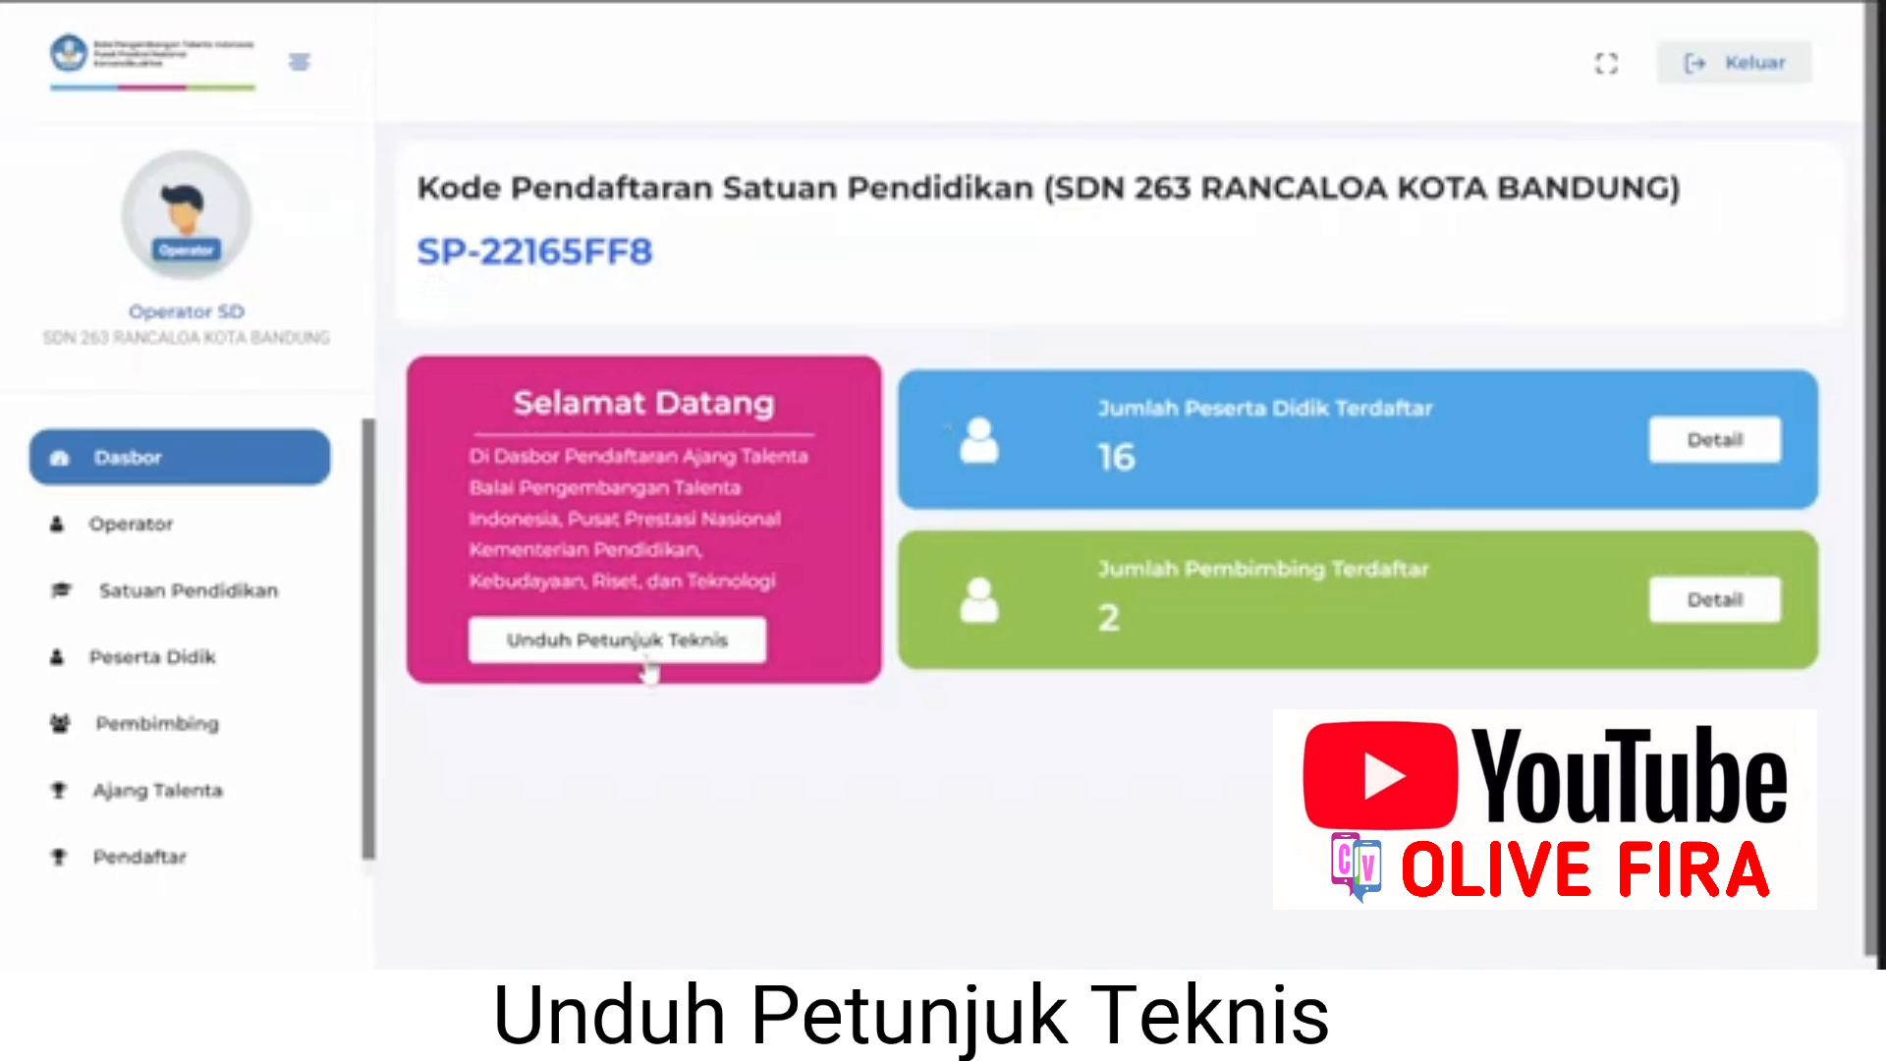
Download the technical guidelines and review the operator and school records.
left_click(643, 652)
left_click(220, 546)
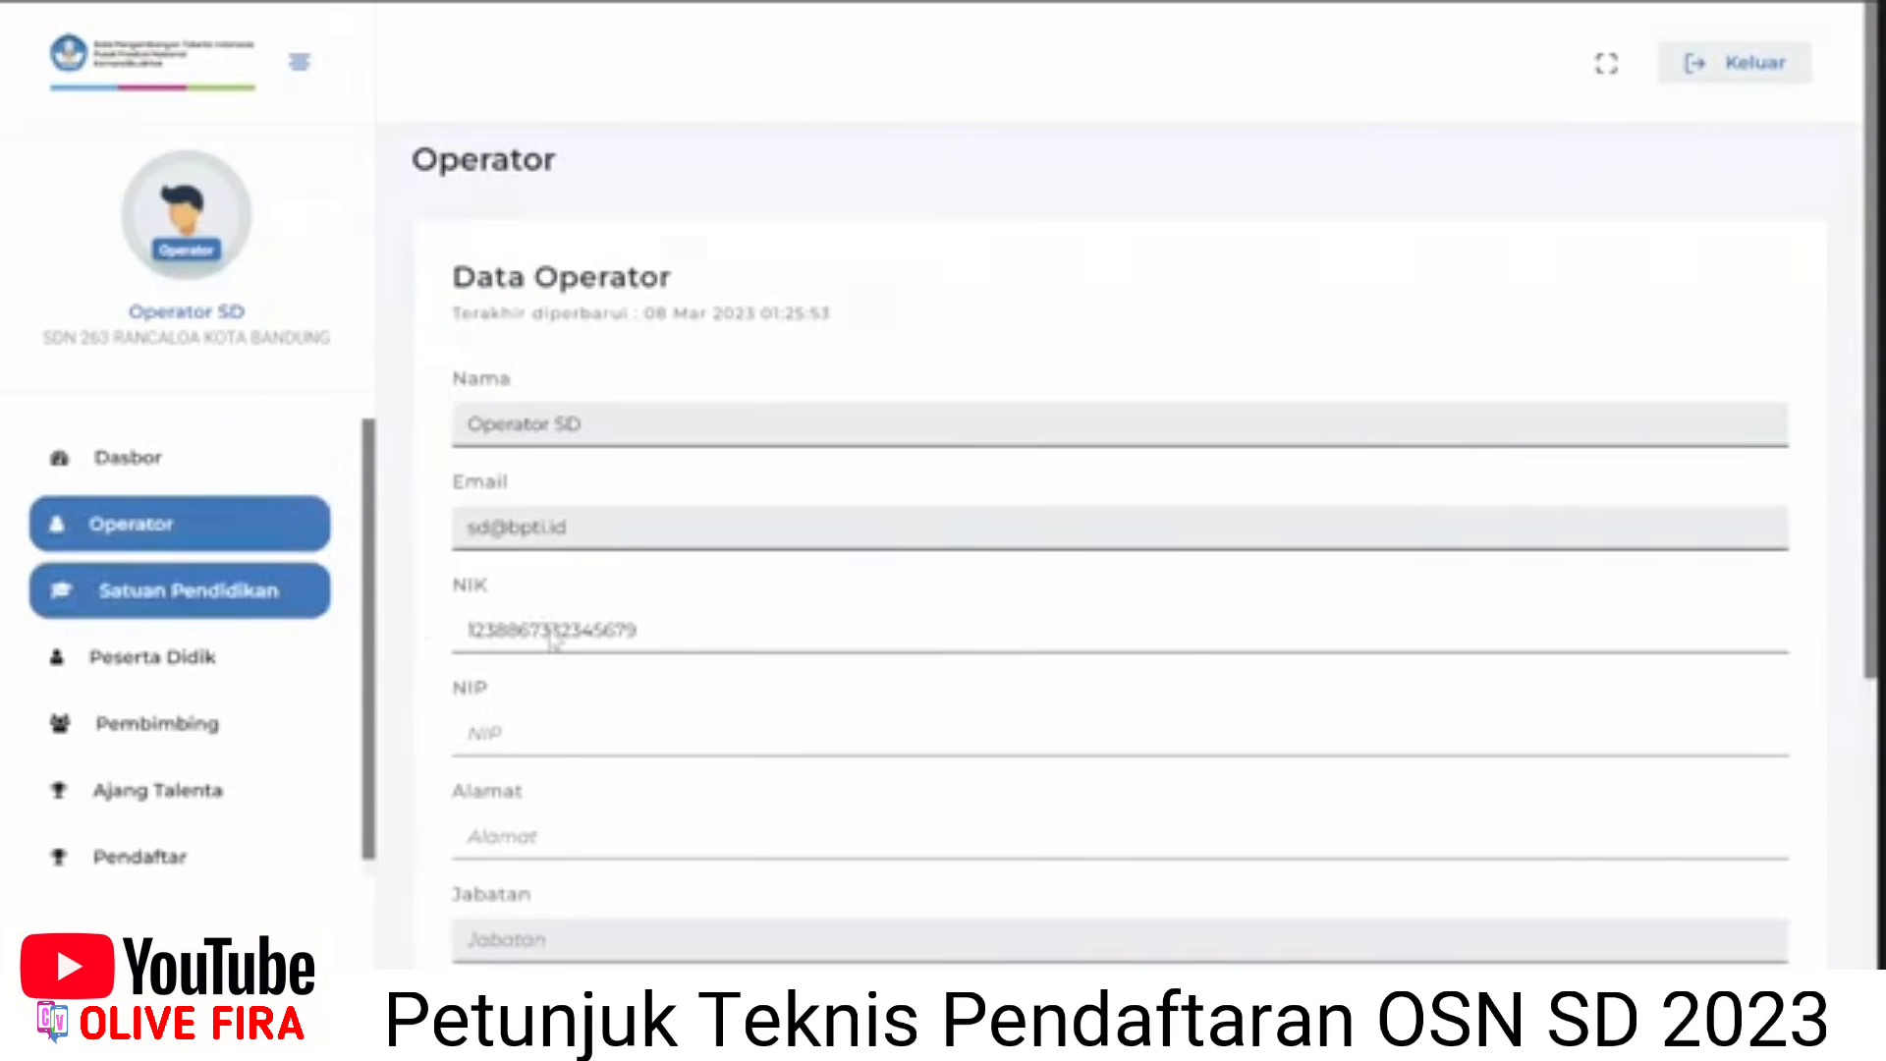
left_click(187, 591)
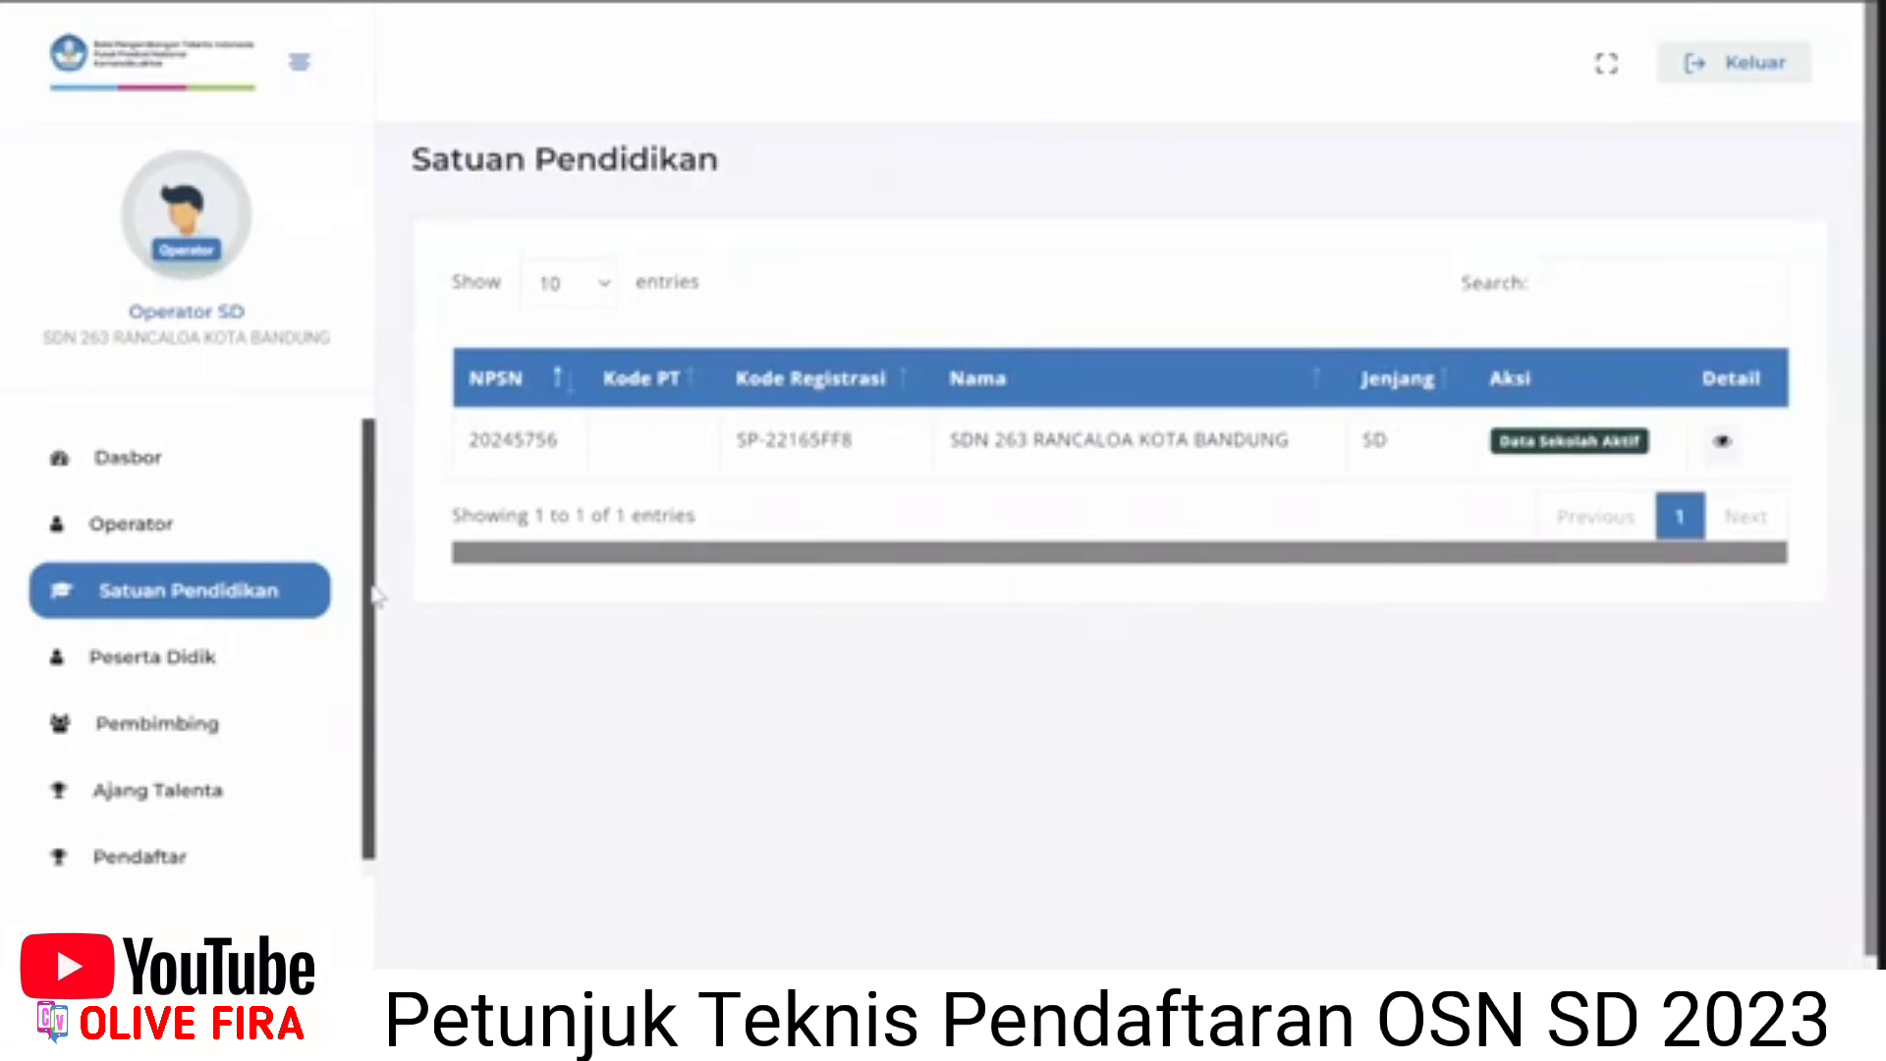
Open the Peserta Didik list of the school's students.
left_click(238, 676)
scroll(737, 614, "down", 3)
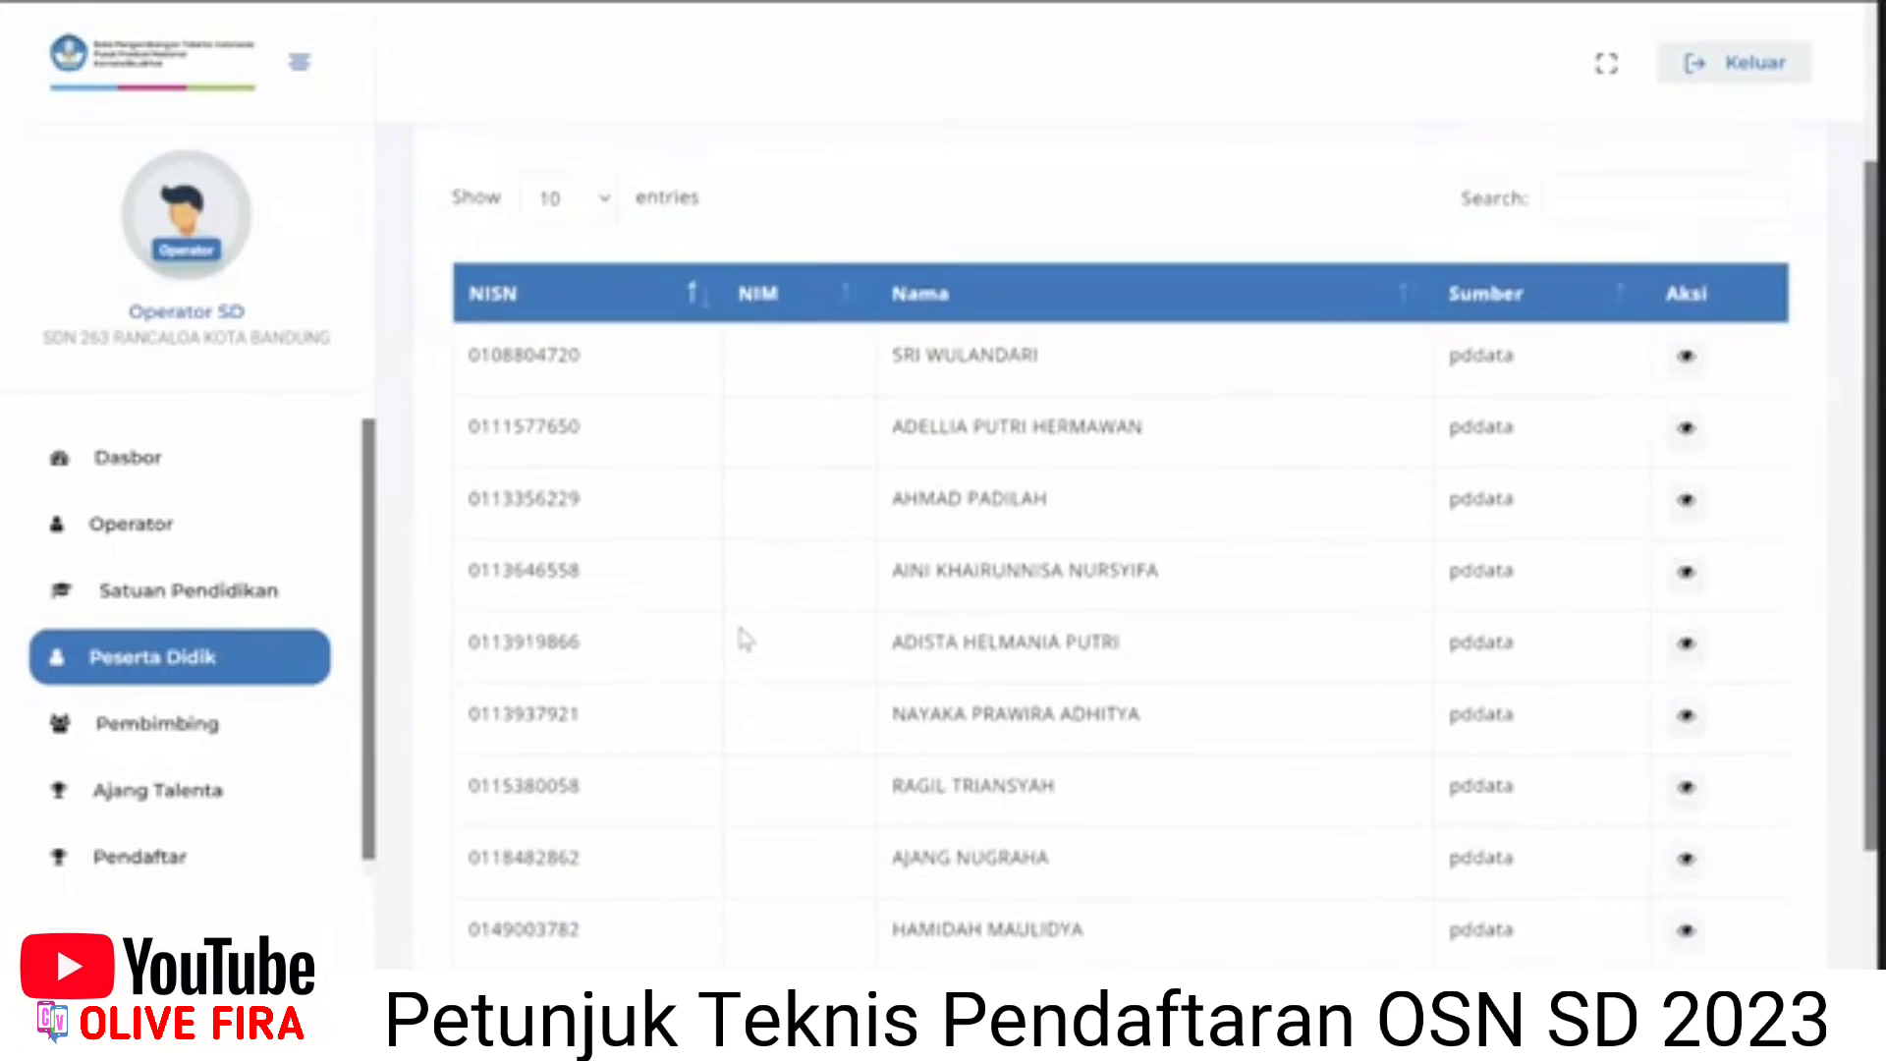
scroll(741, 639, "up", 3)
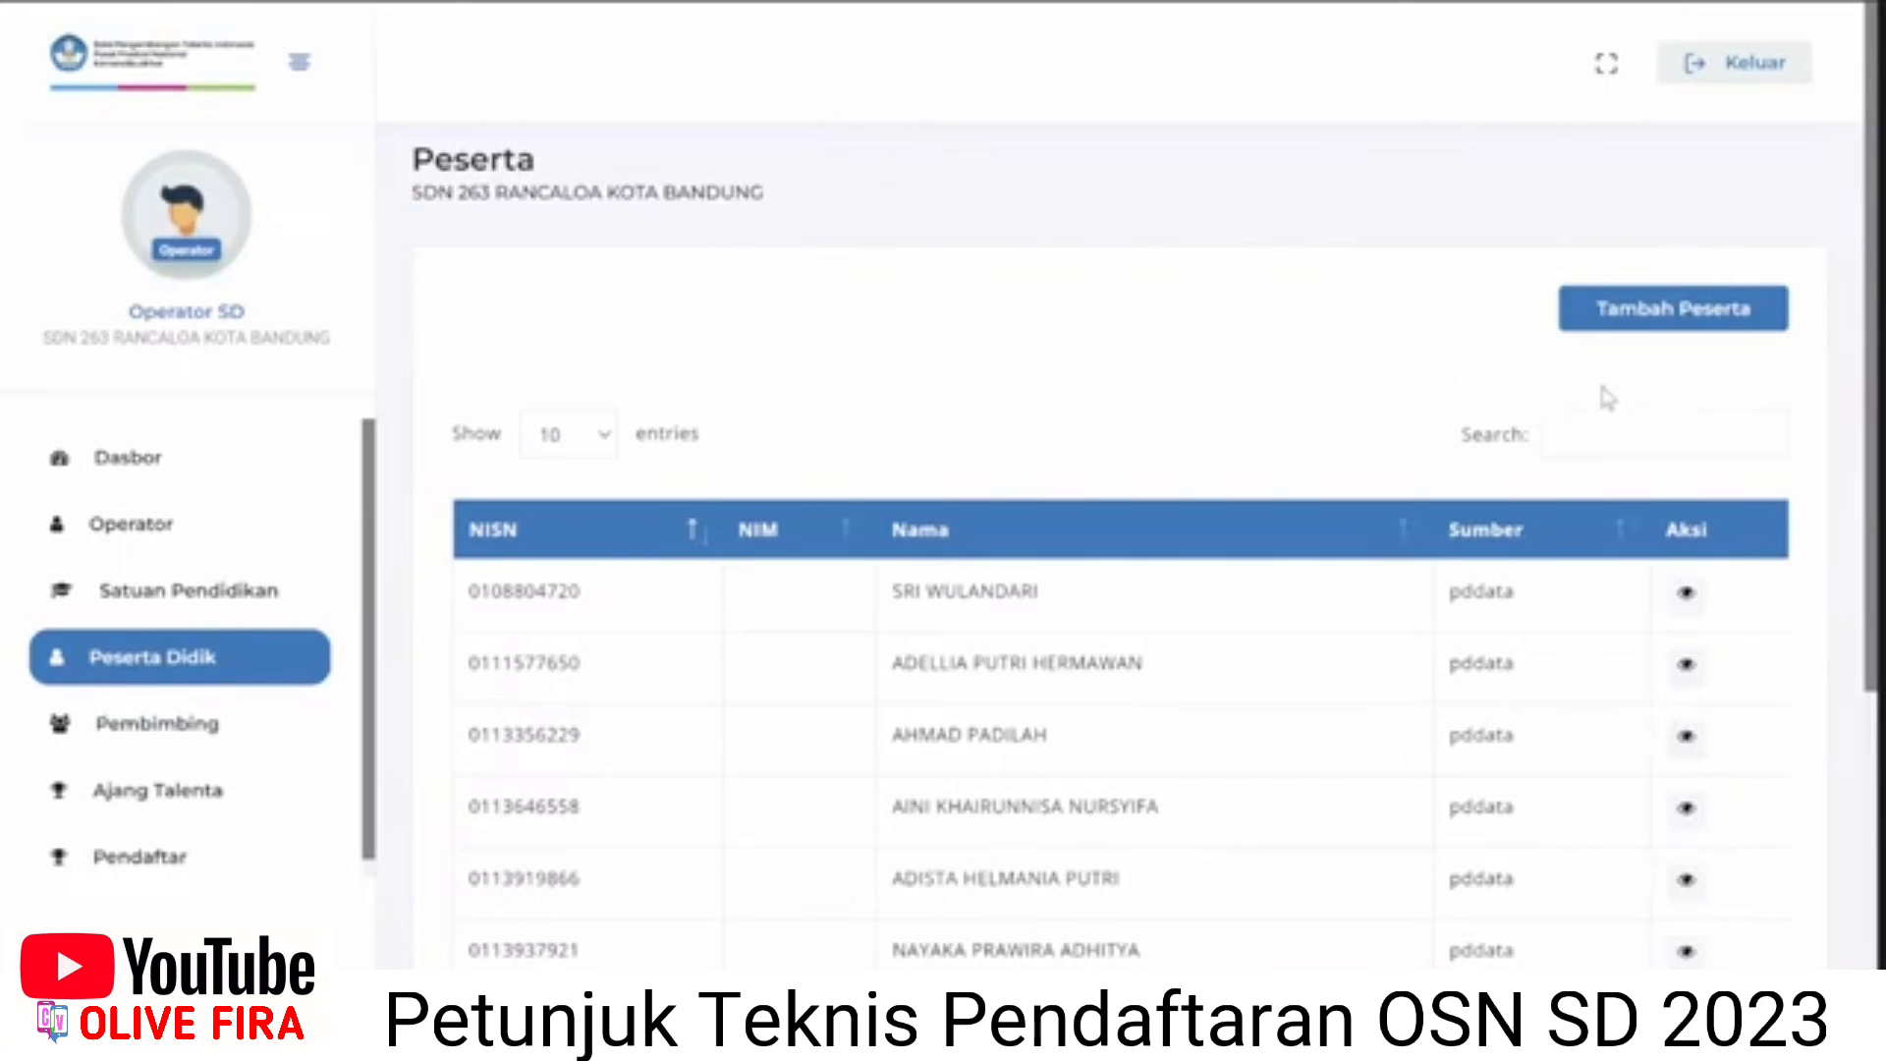
Add a participant by checking the student's NISN and birth date in Tambah Peserta.
left_click(1681, 331)
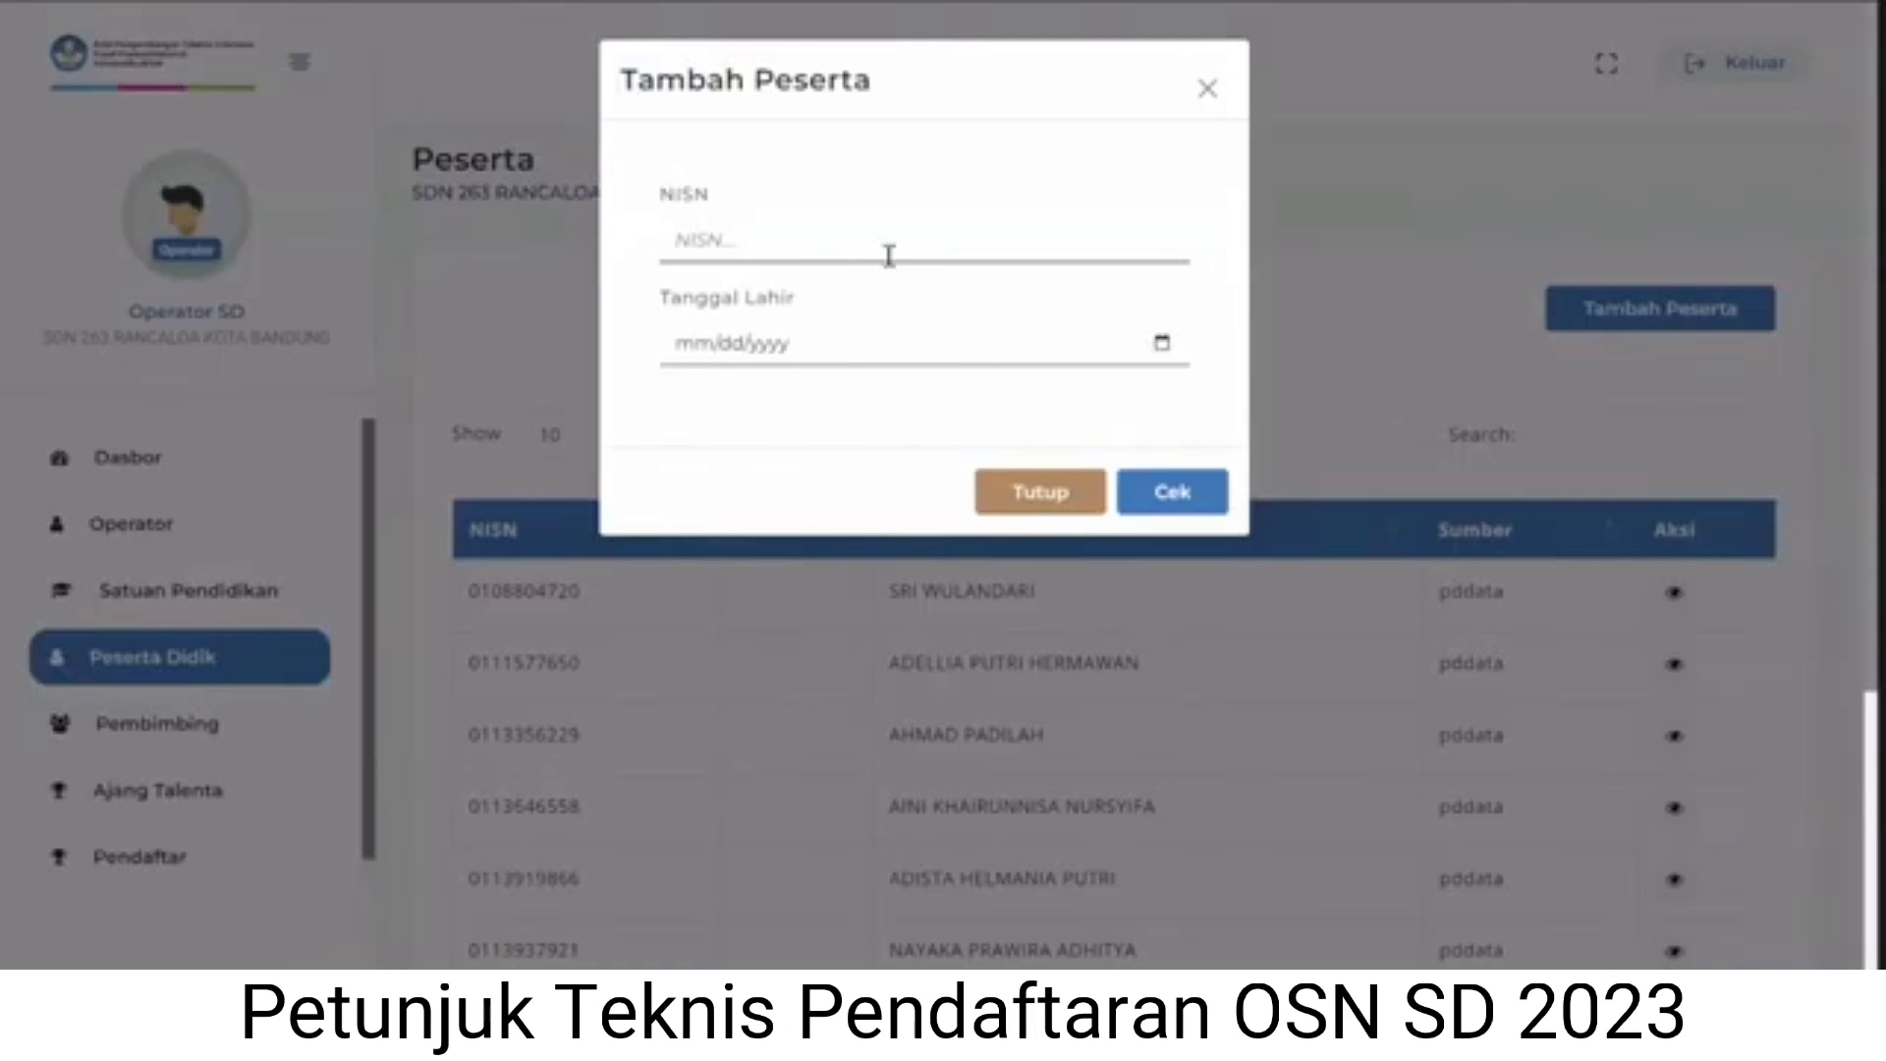
left_click(815, 246)
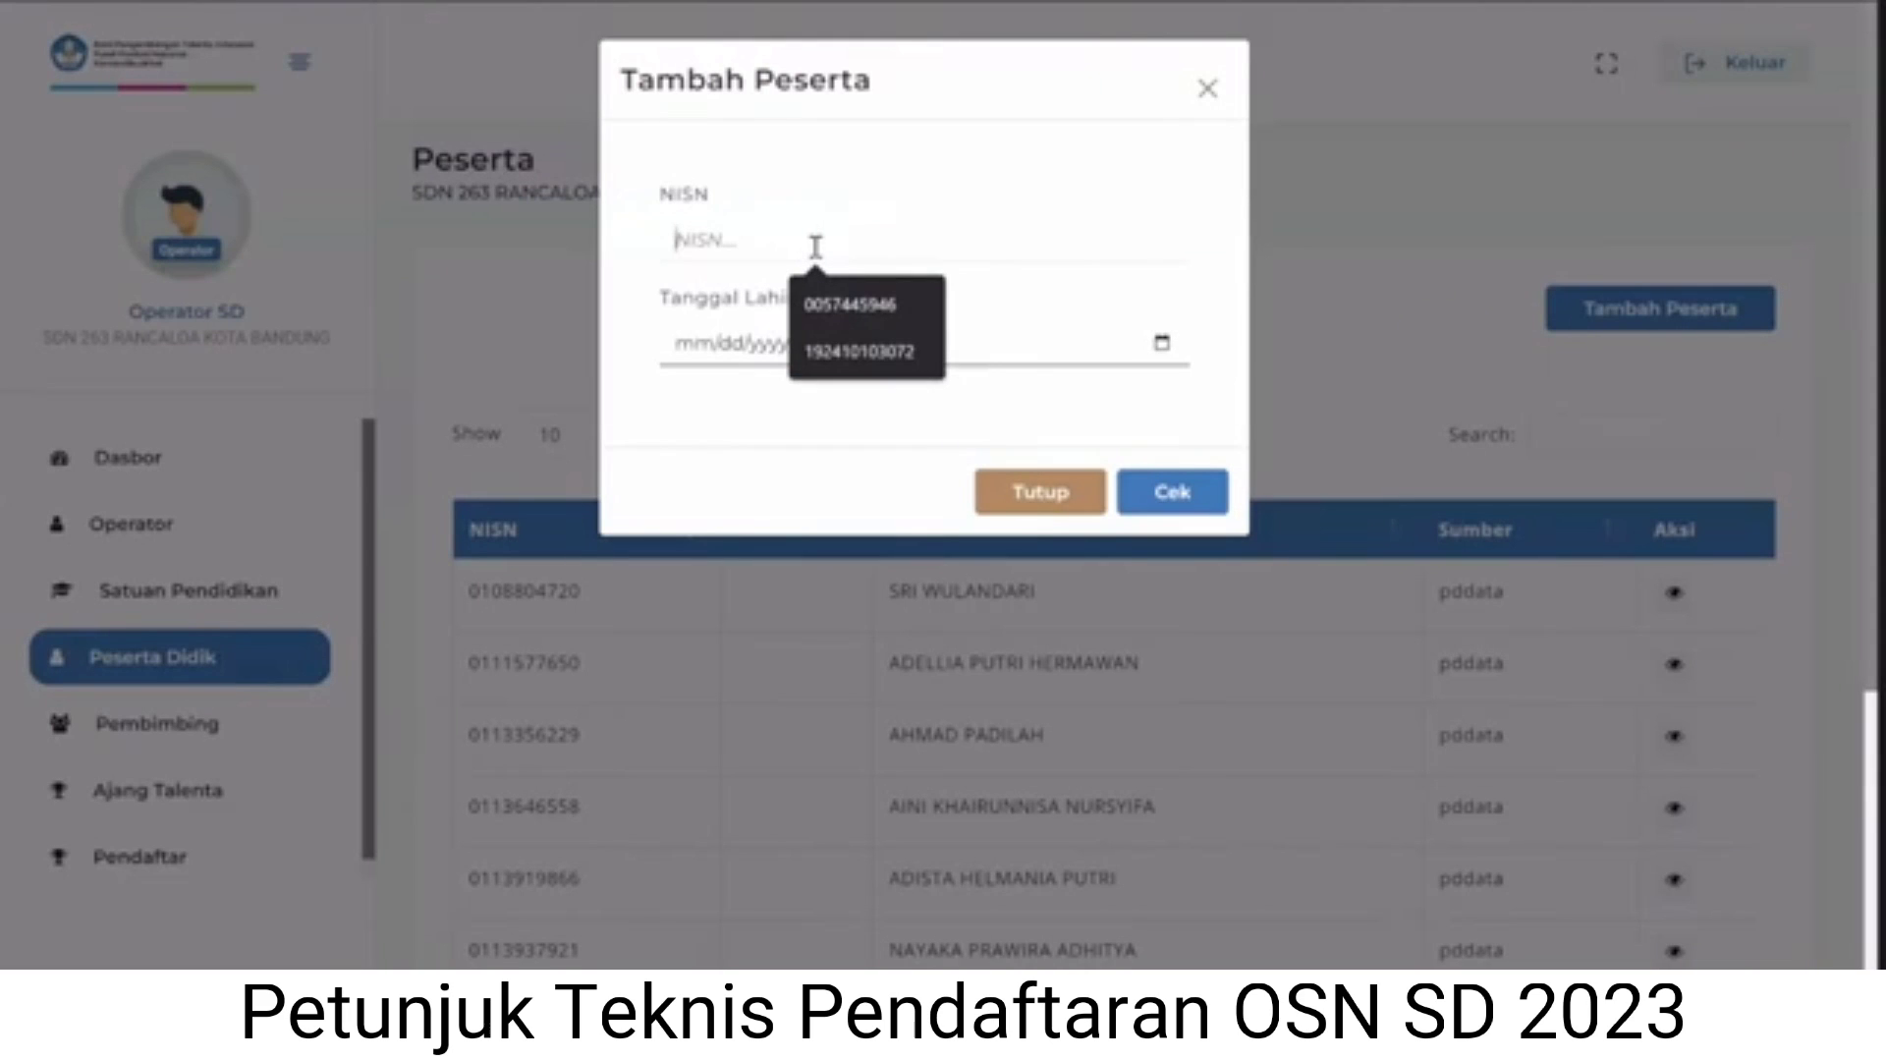
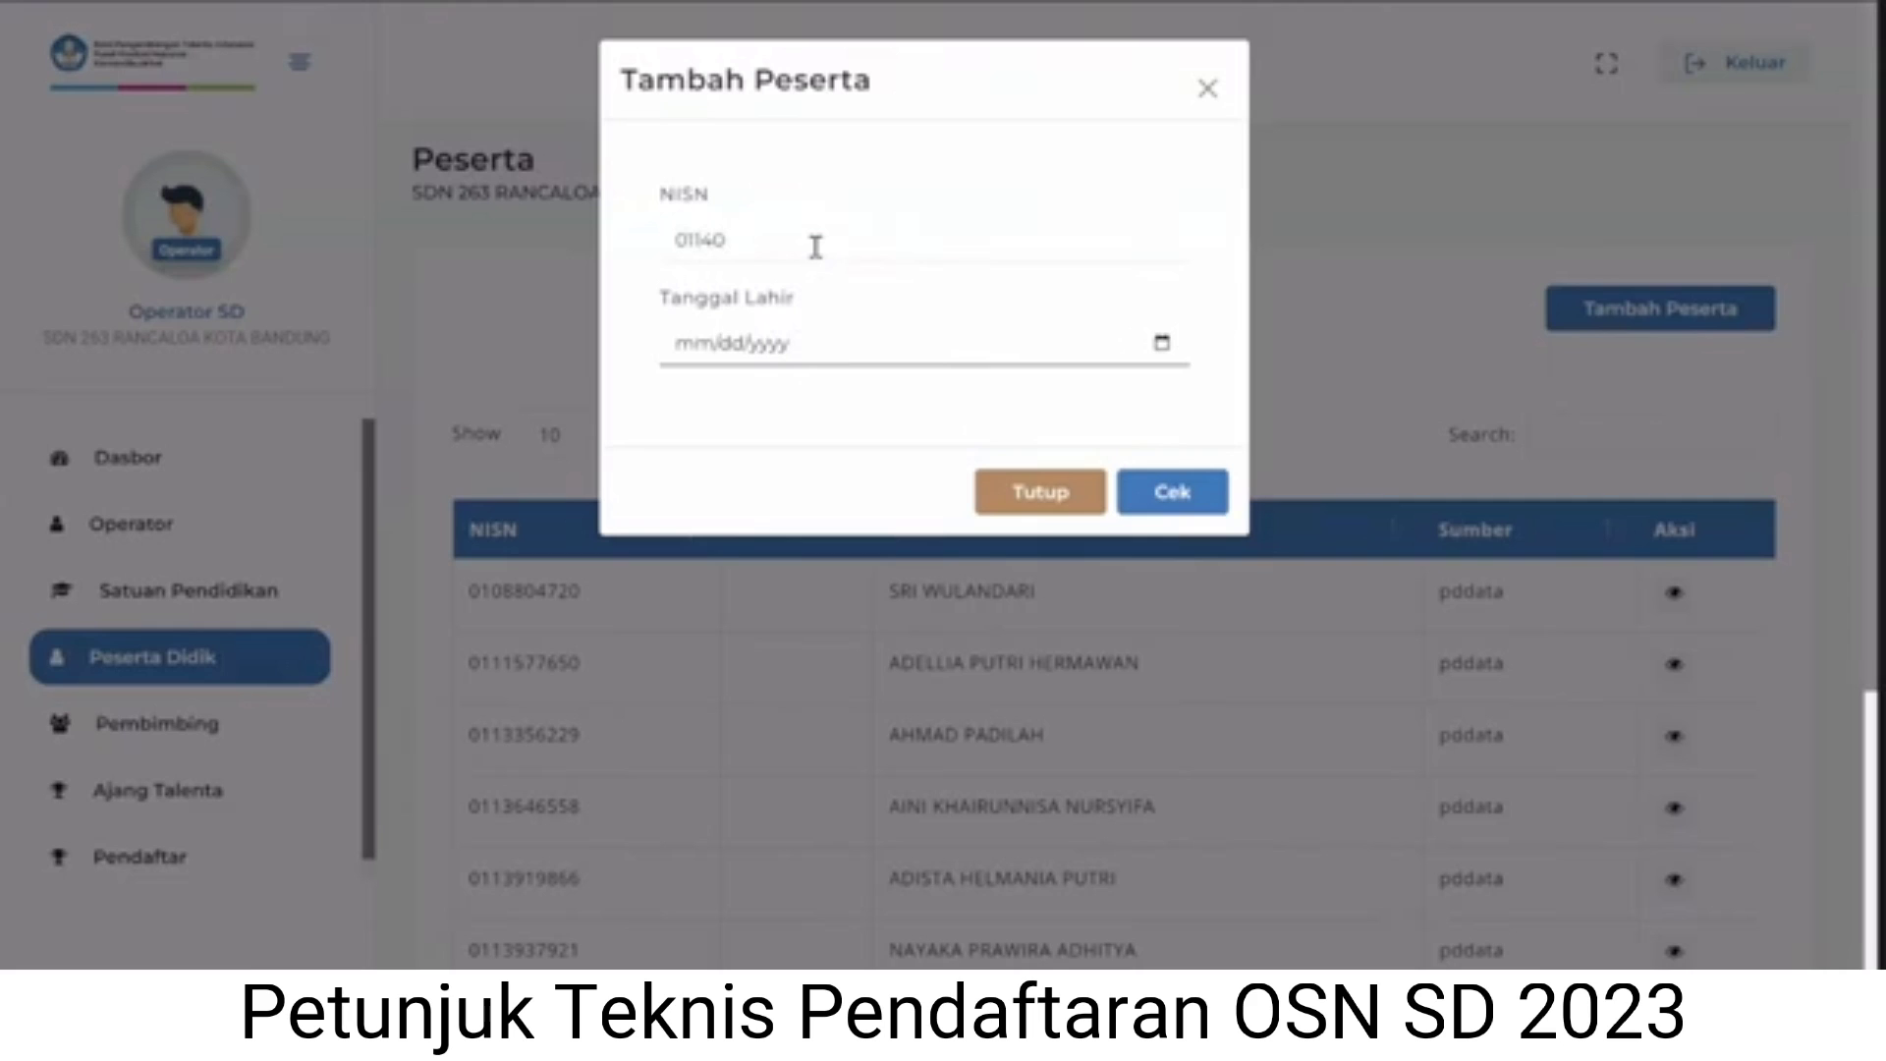
left_click(684, 342)
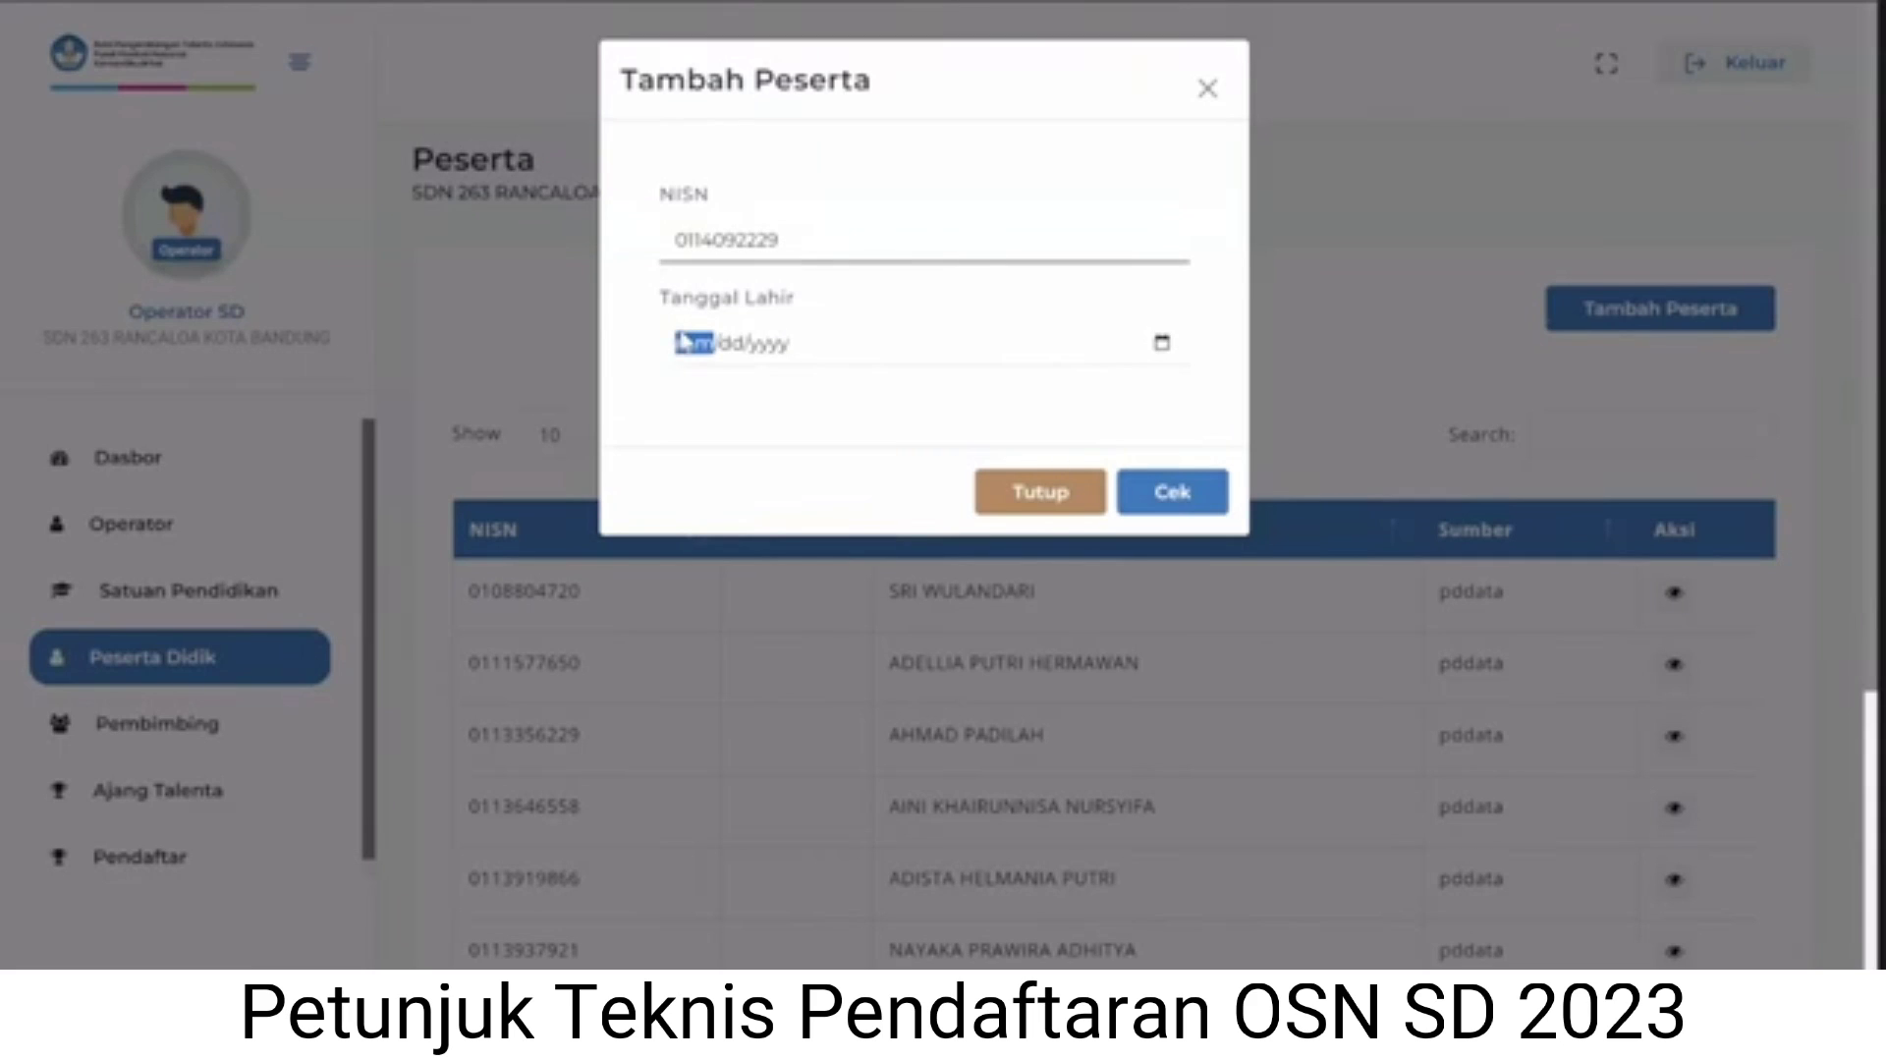
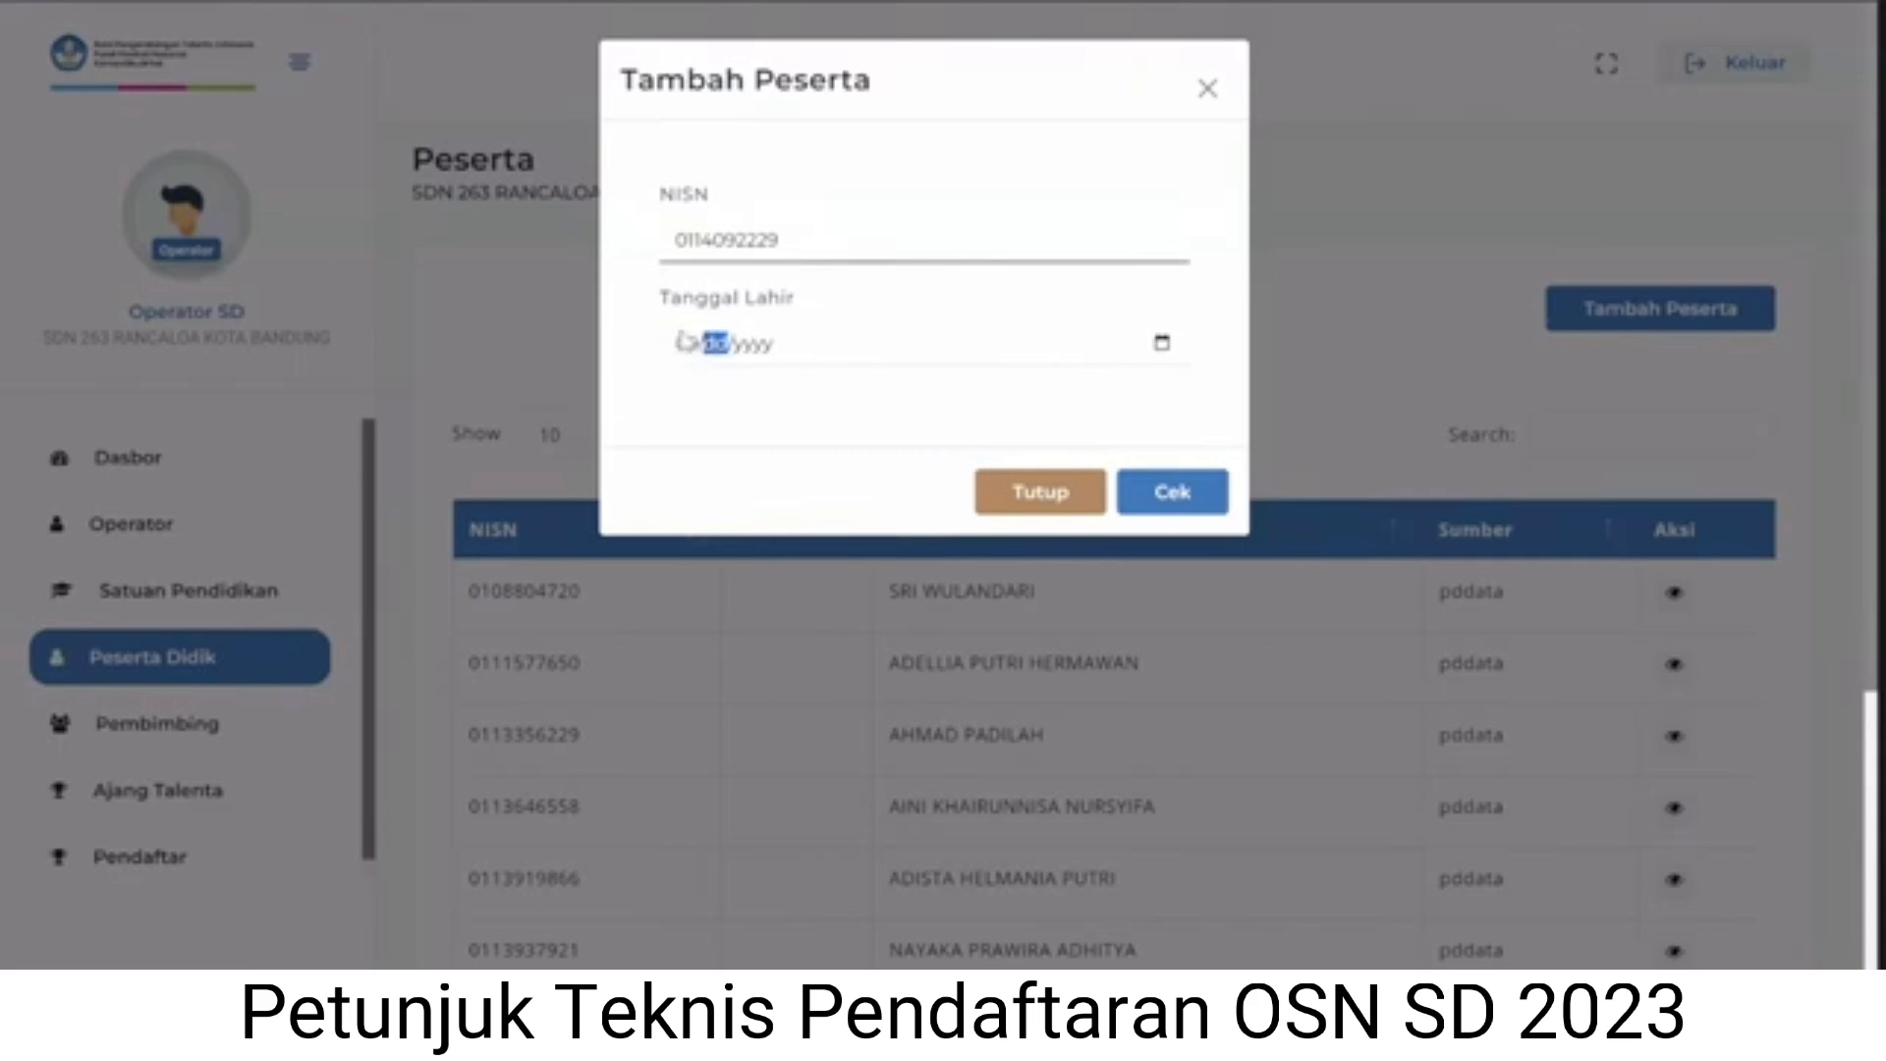
left_click(1186, 499)
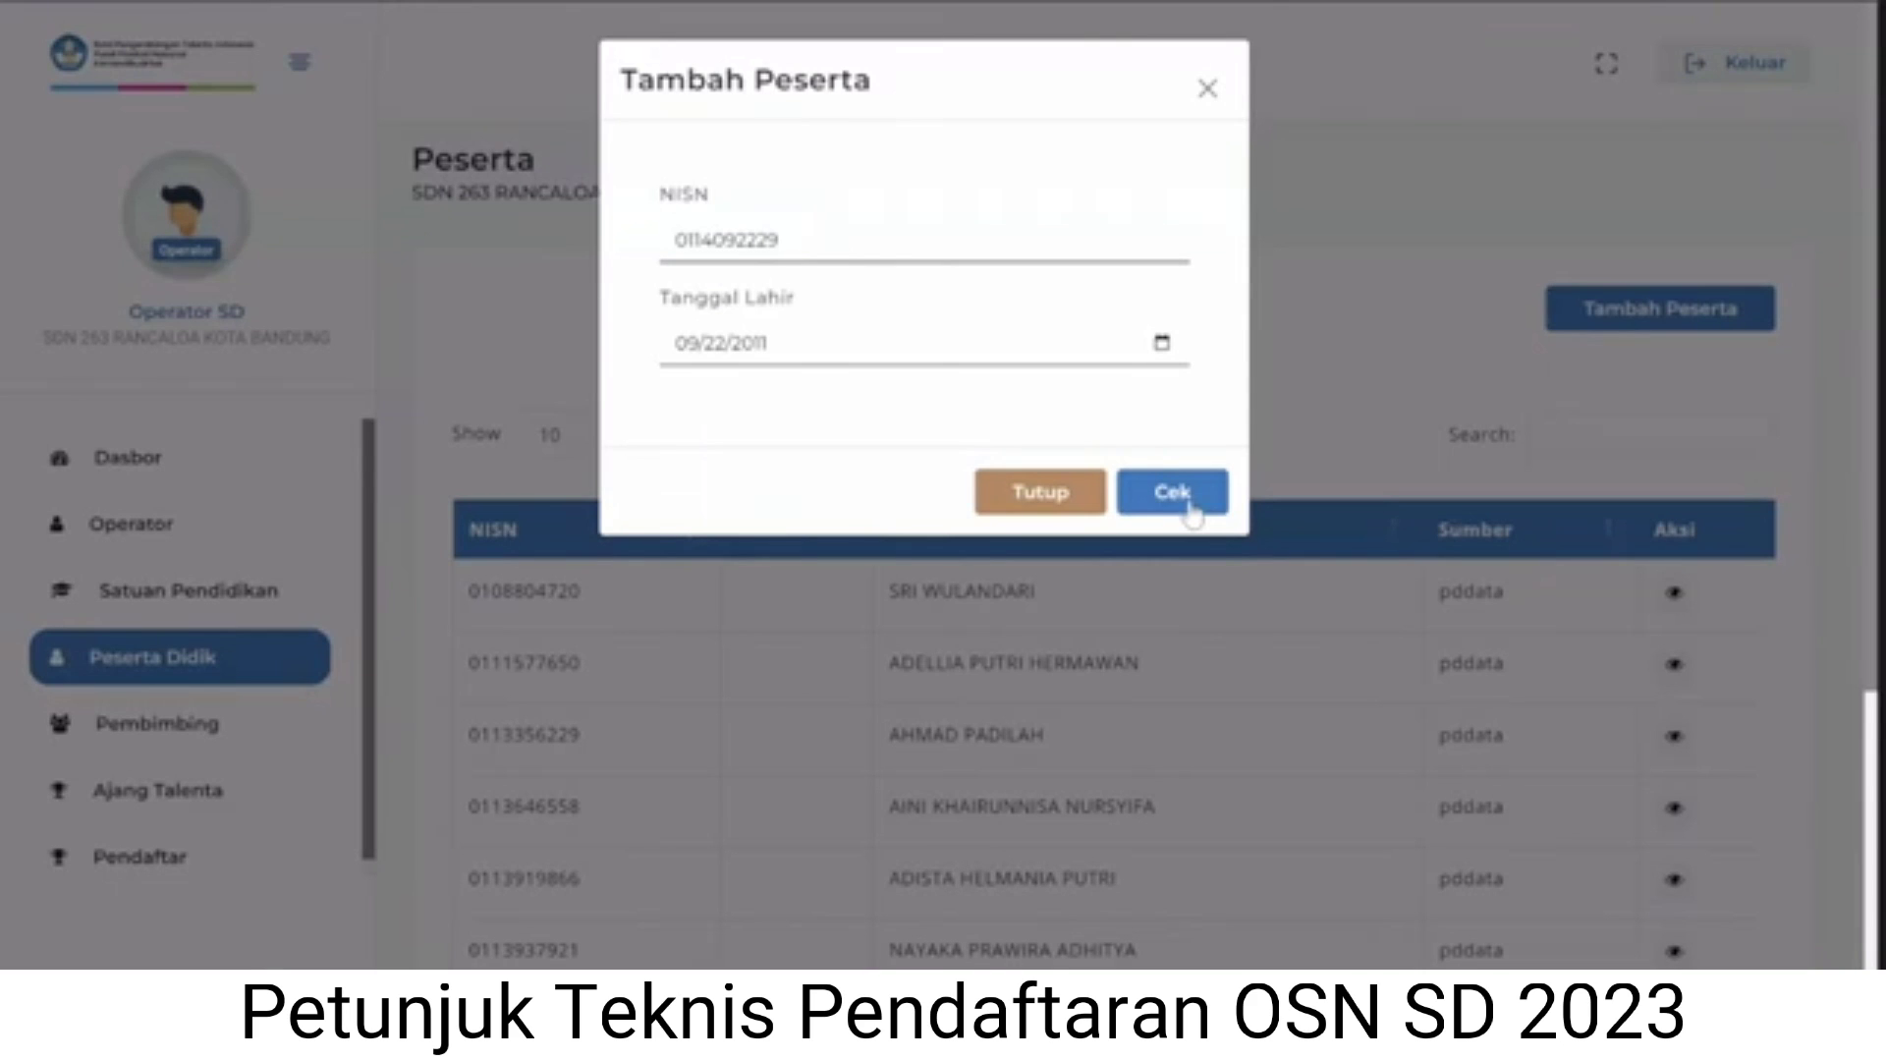
left_click(1183, 503)
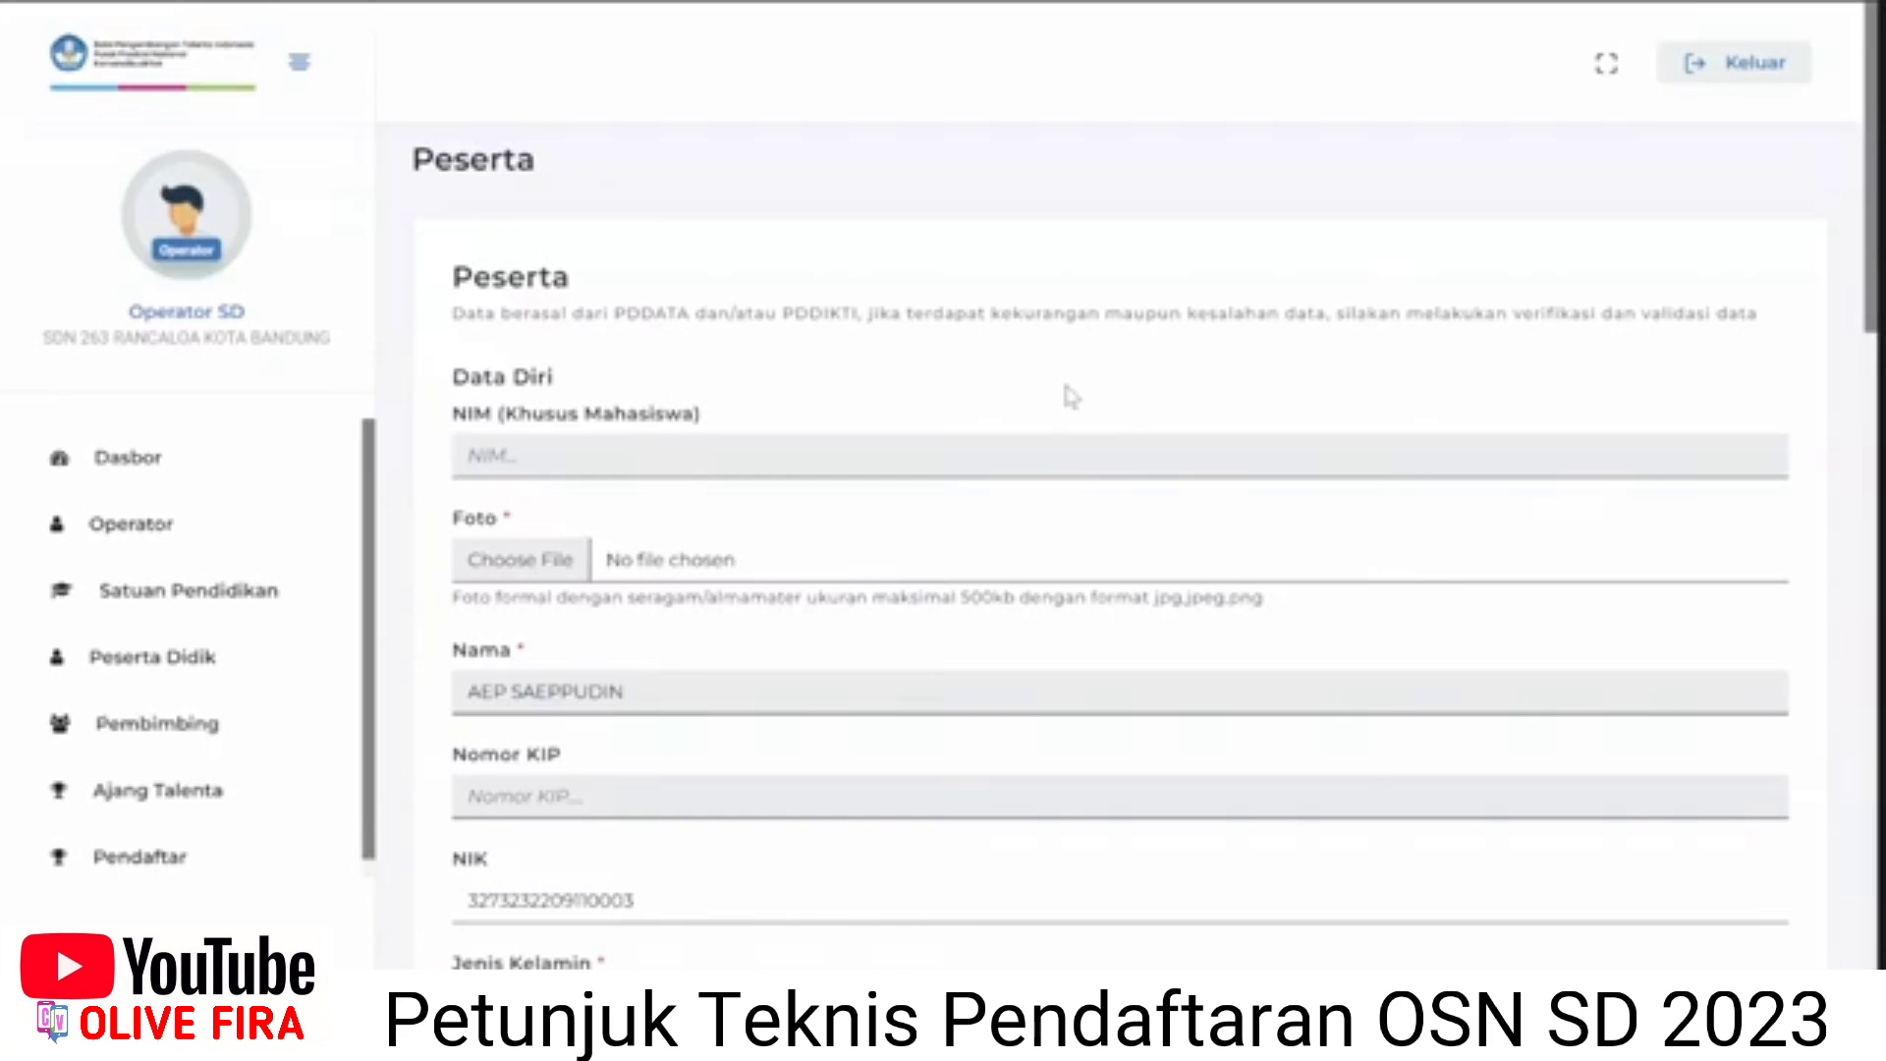
Attach Dummy.jpg as the student's Foto.
scroll(1070, 398, "down", 1)
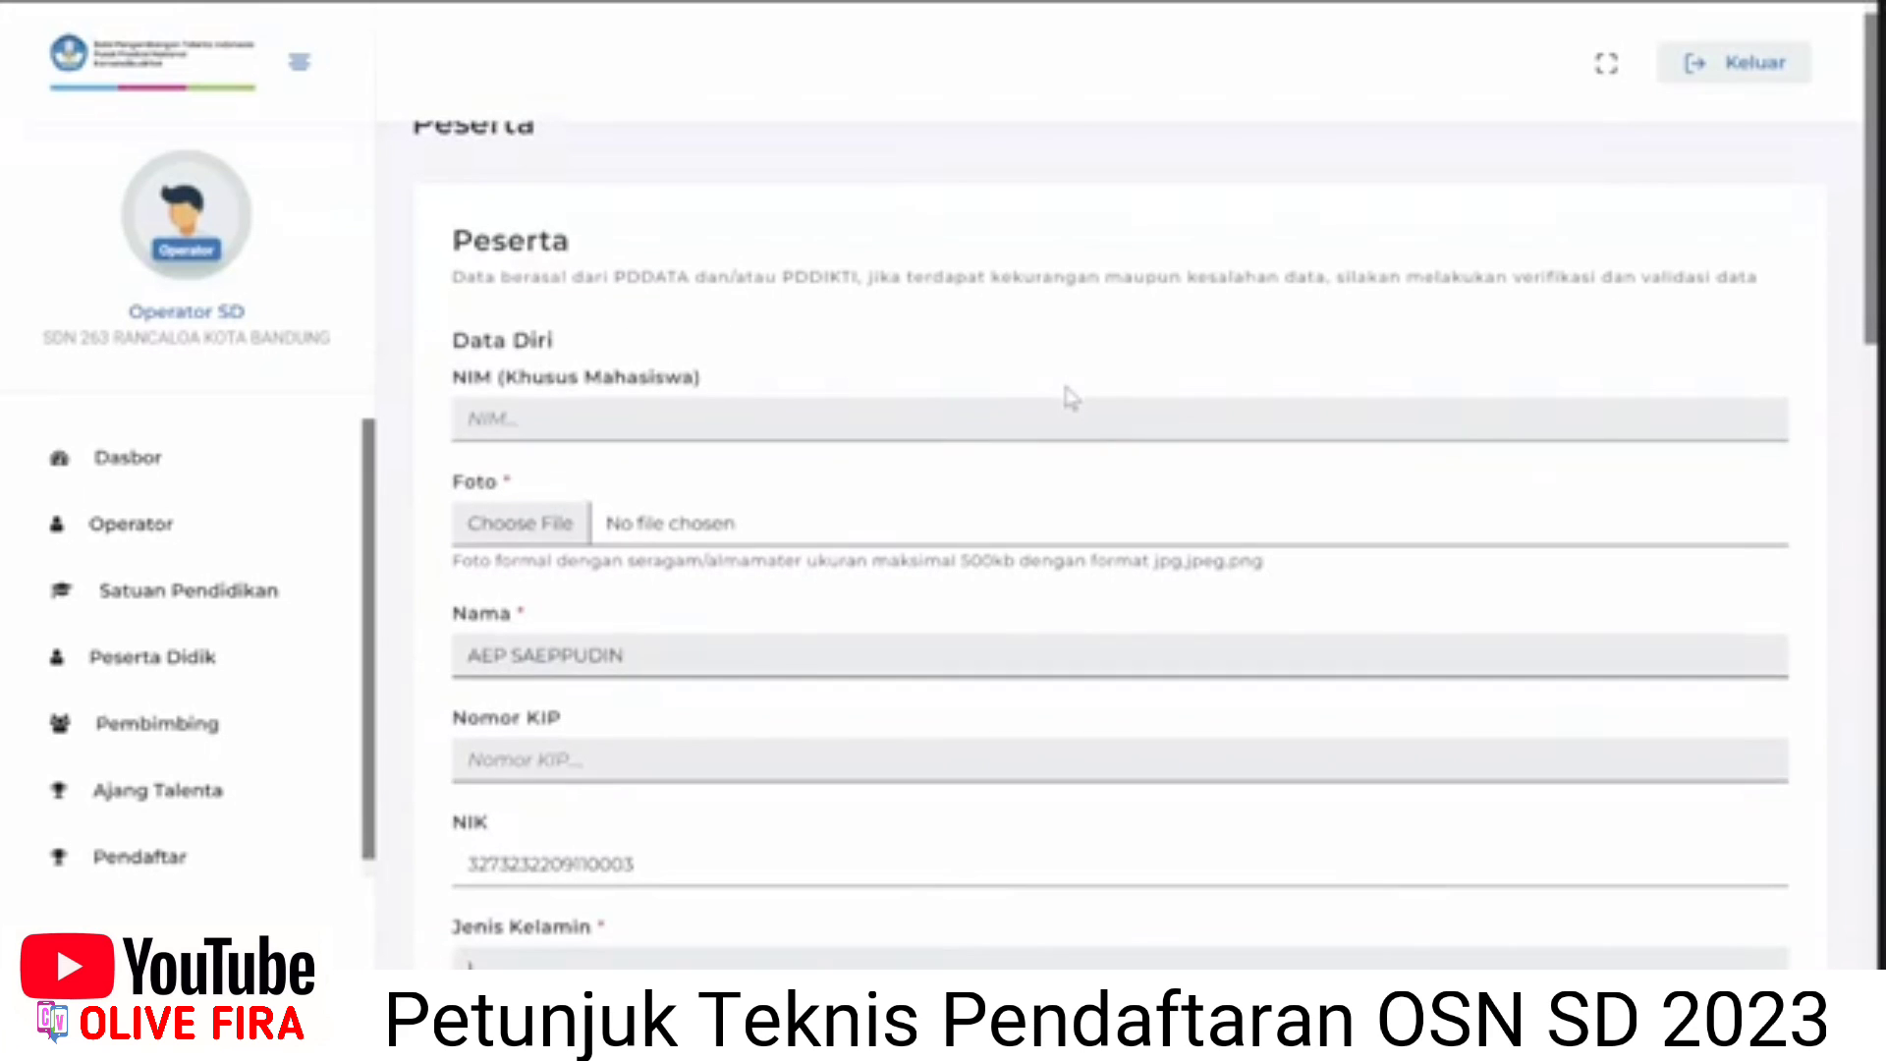
scroll(1070, 397, "down", 1)
scroll(1071, 395, "down", 1)
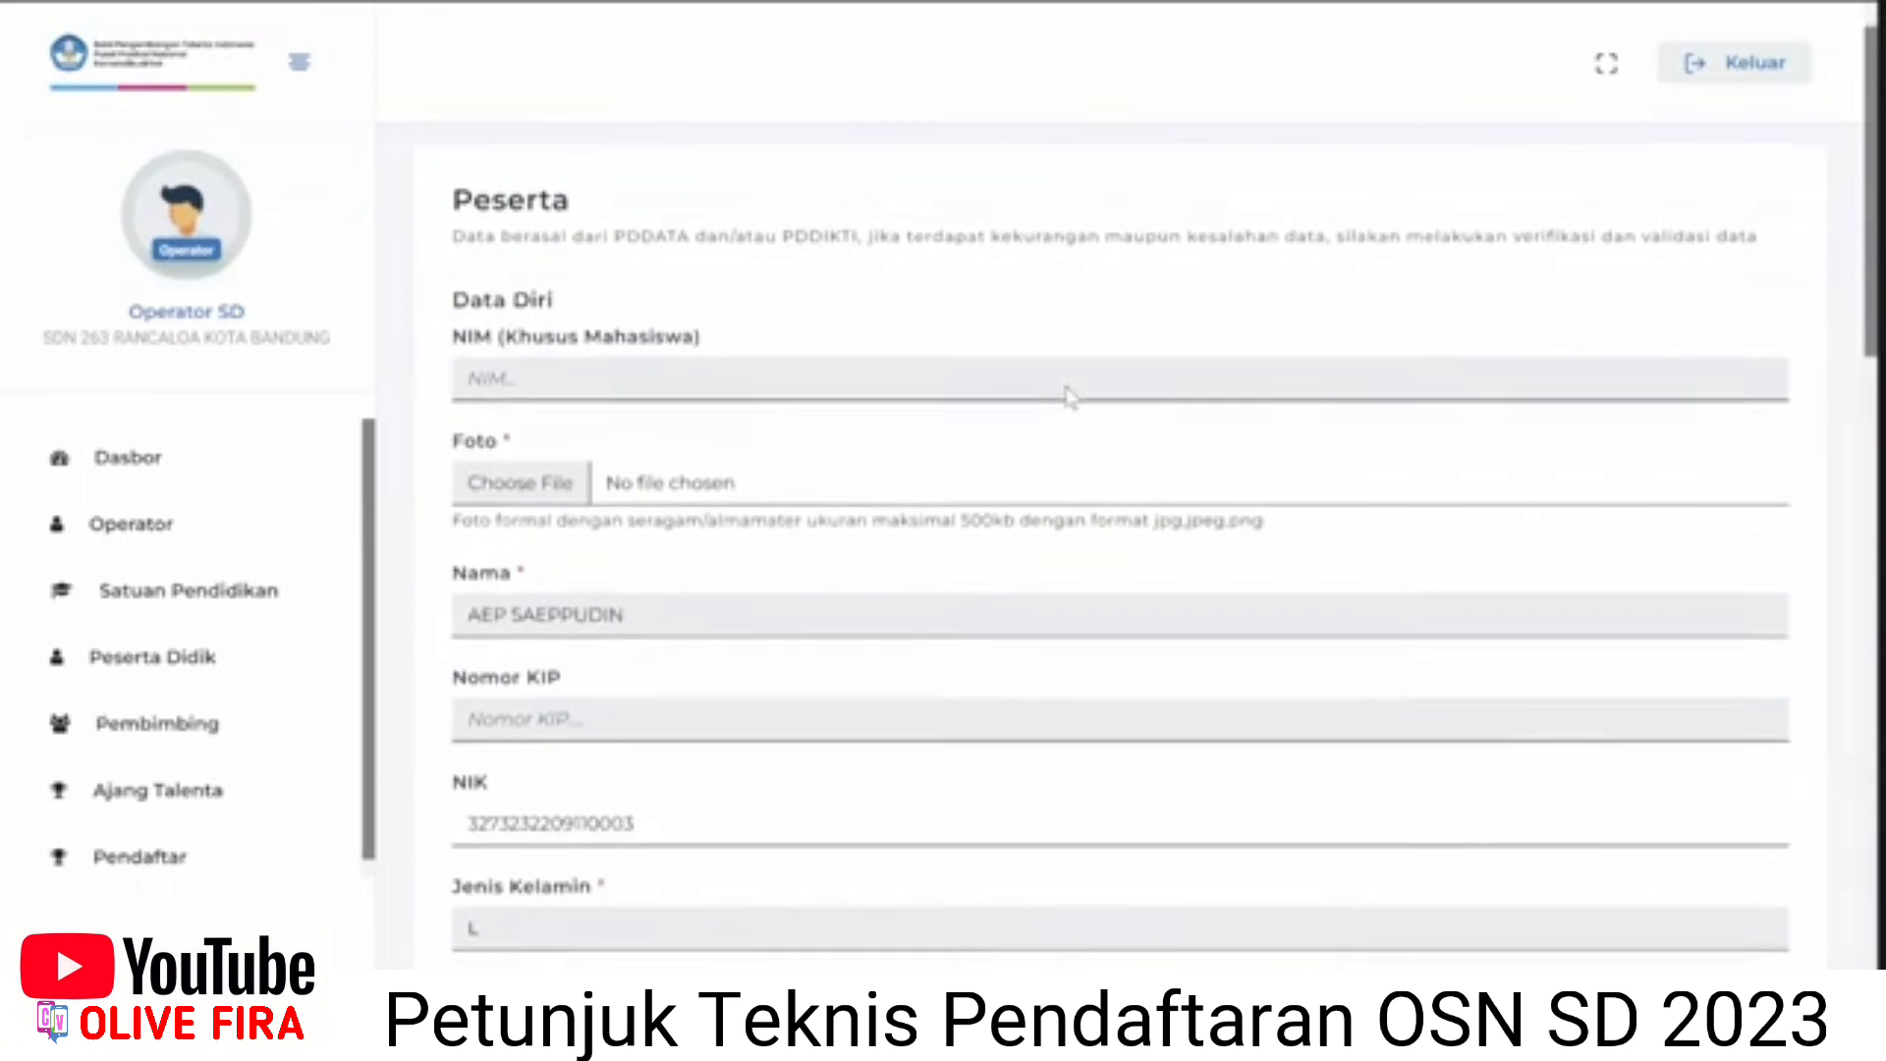
scroll(1067, 396, "down", 1)
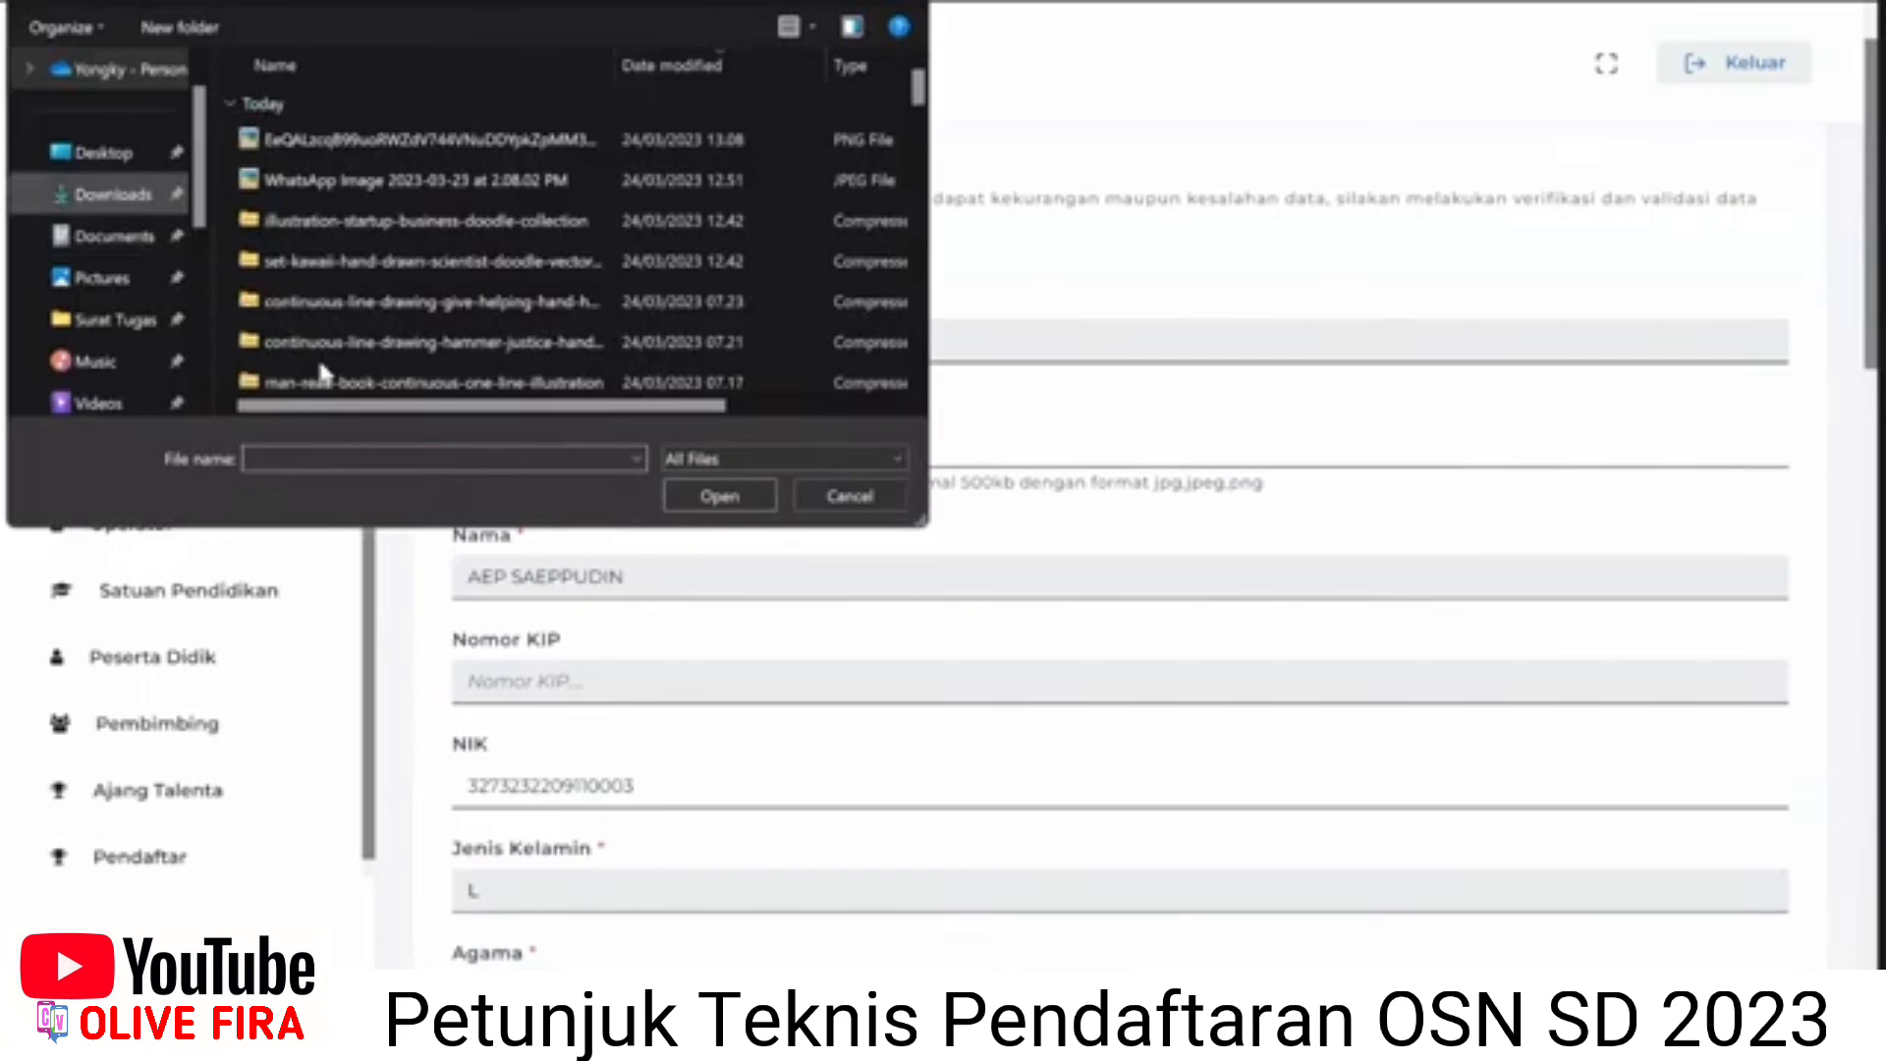
type("dummy")
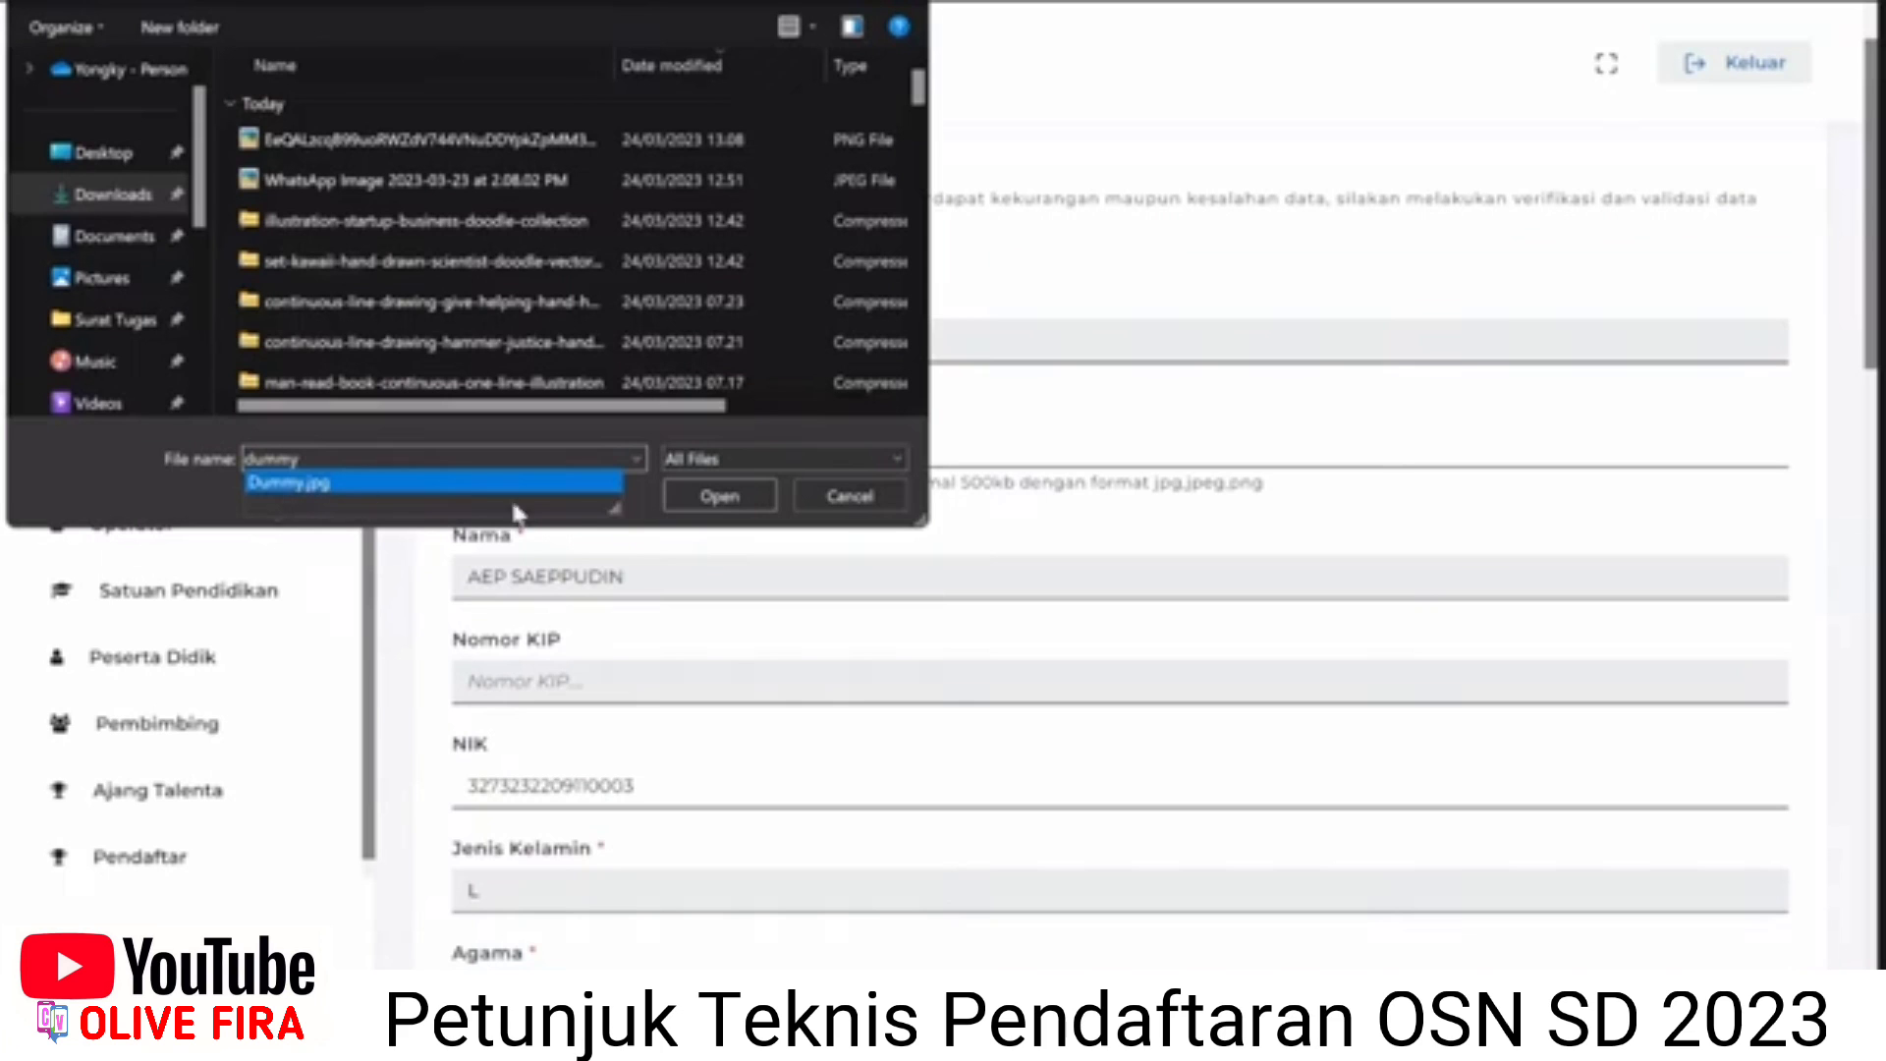
left_click(718, 503)
left_click(719, 503)
scroll(682, 538, "down", 3)
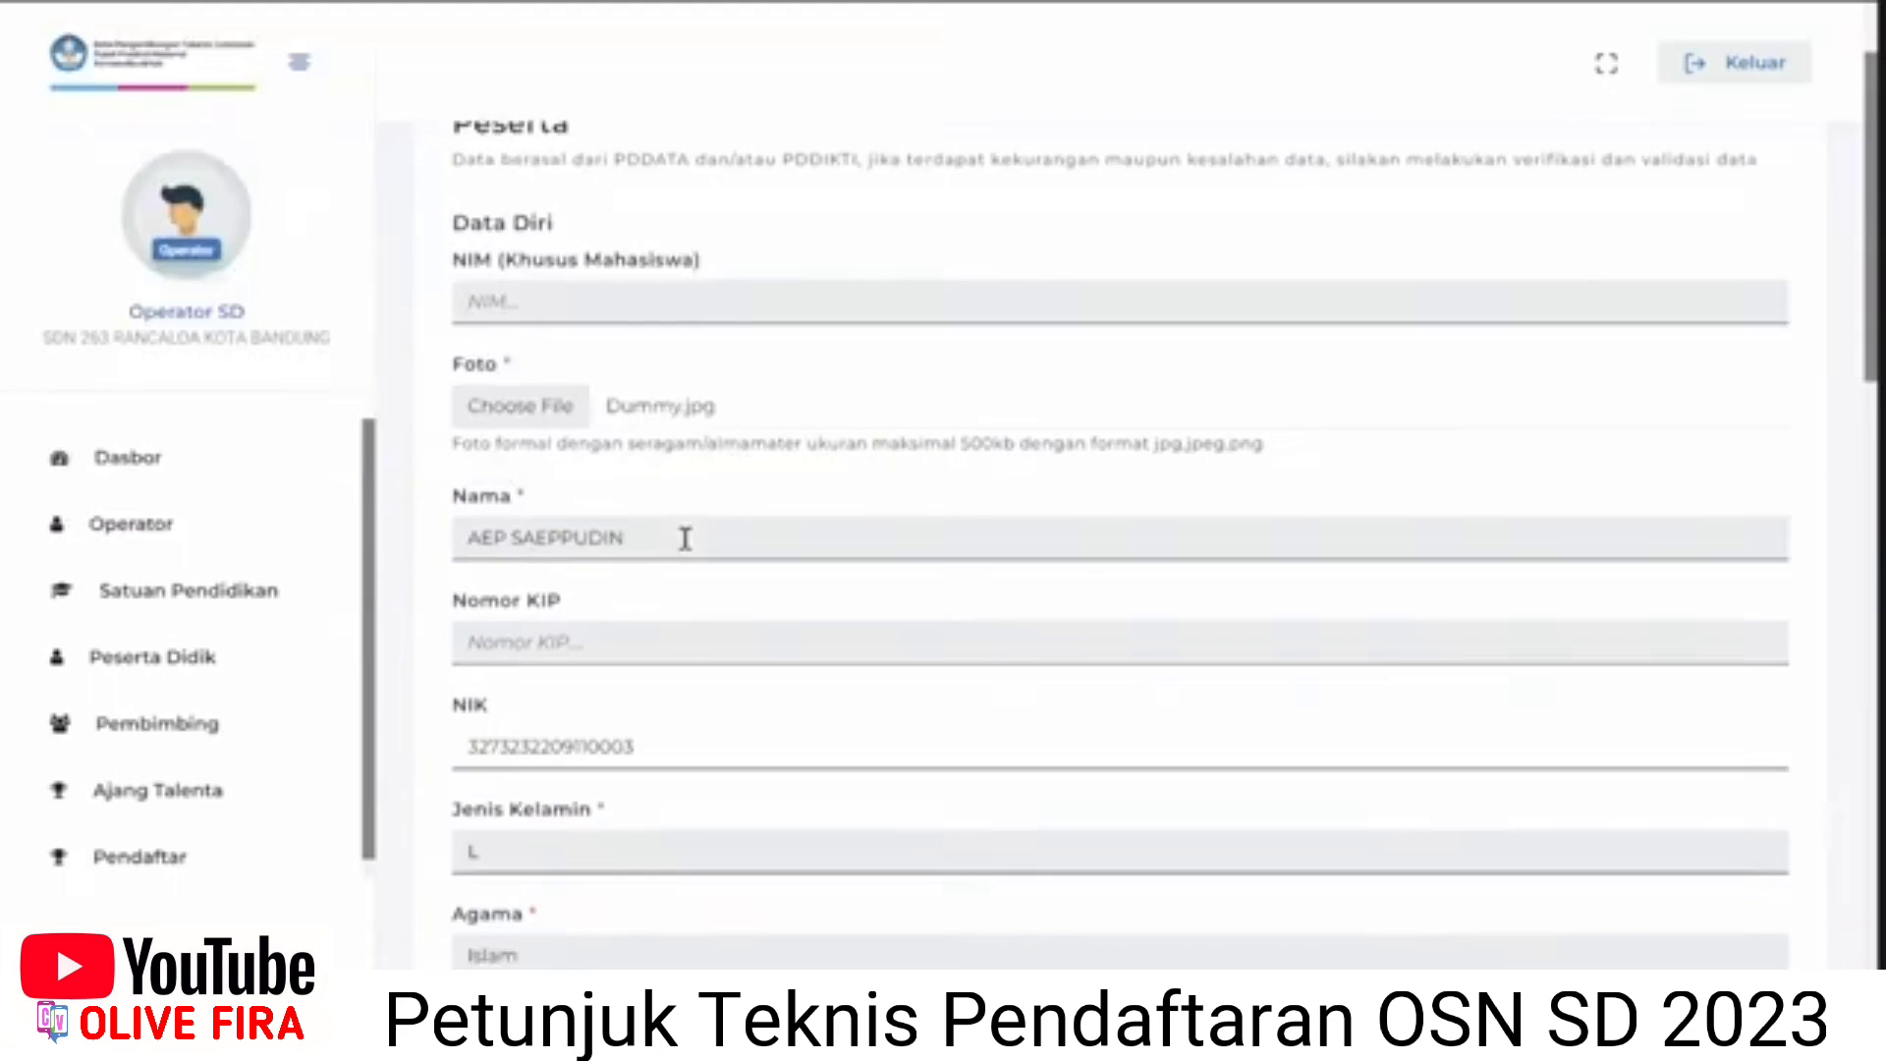
Set Jurusan to '-' and answer Tidak for colour blindness.
scroll(683, 538, "down", 3)
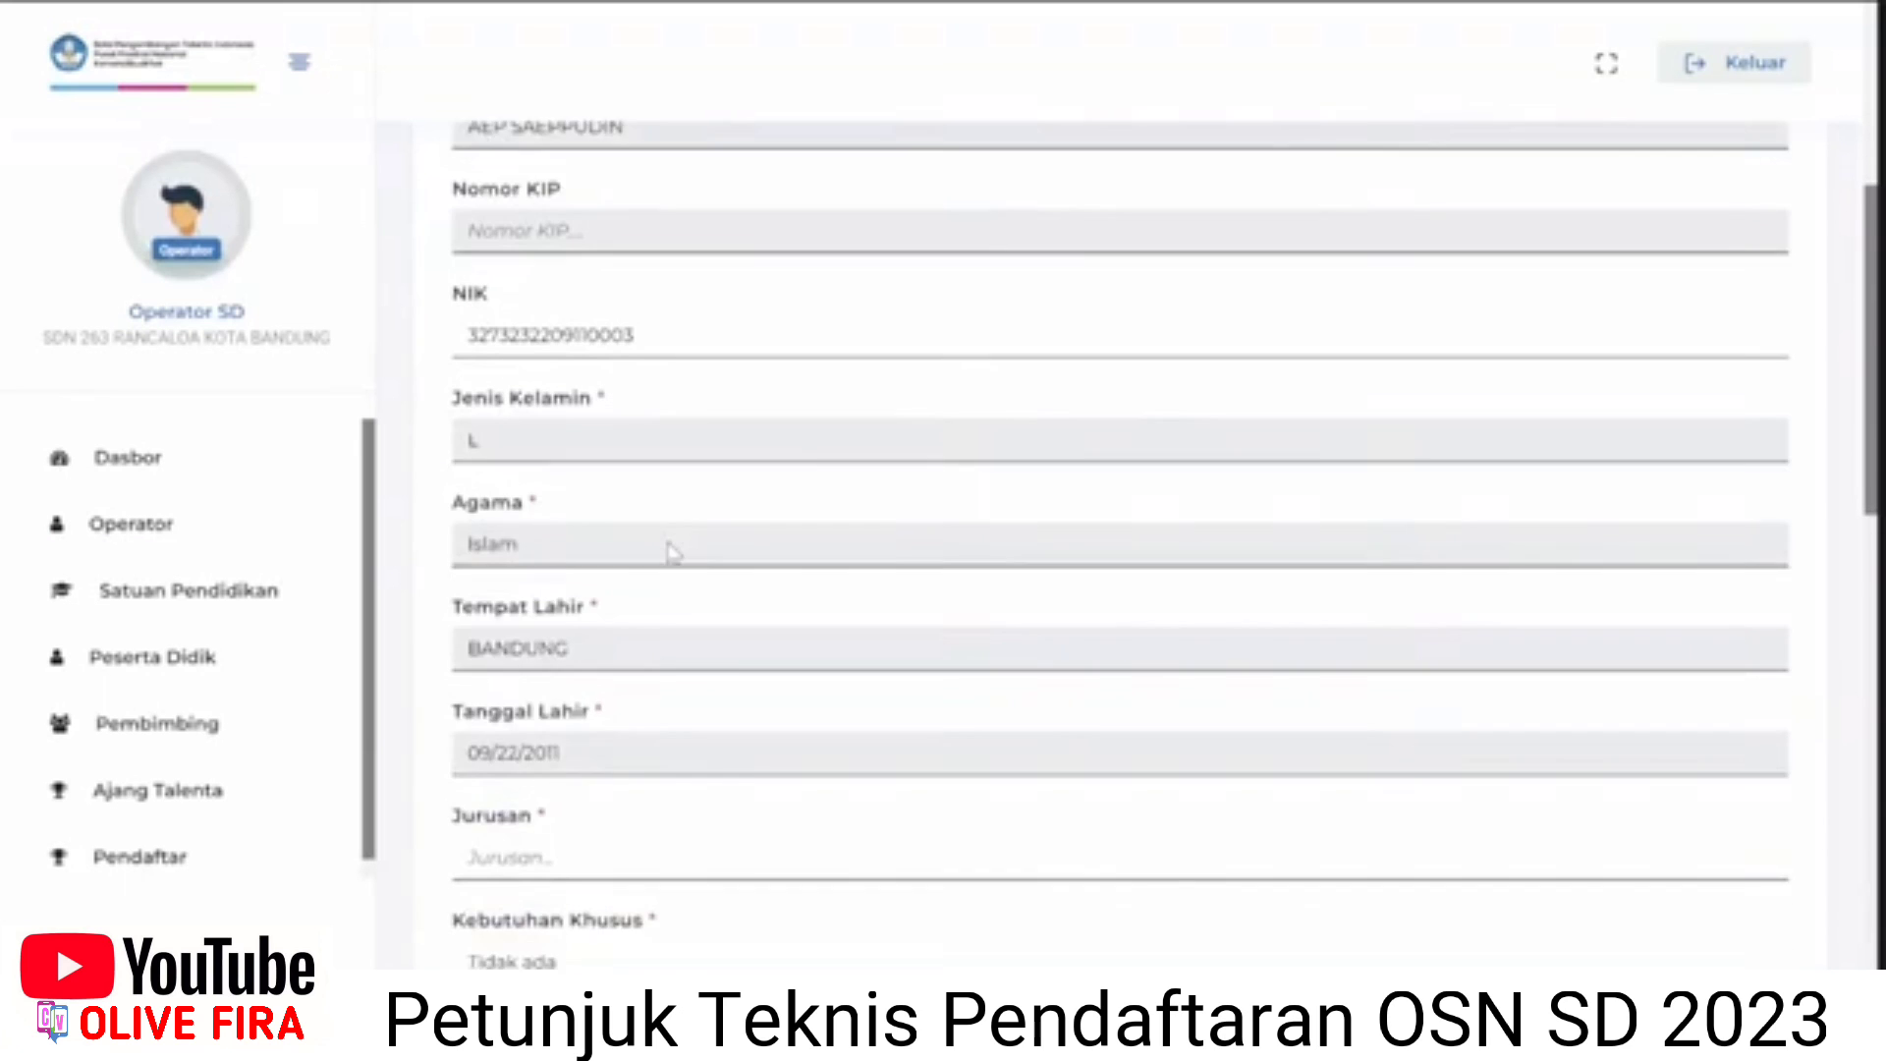
scroll(593, 430, "down", 2)
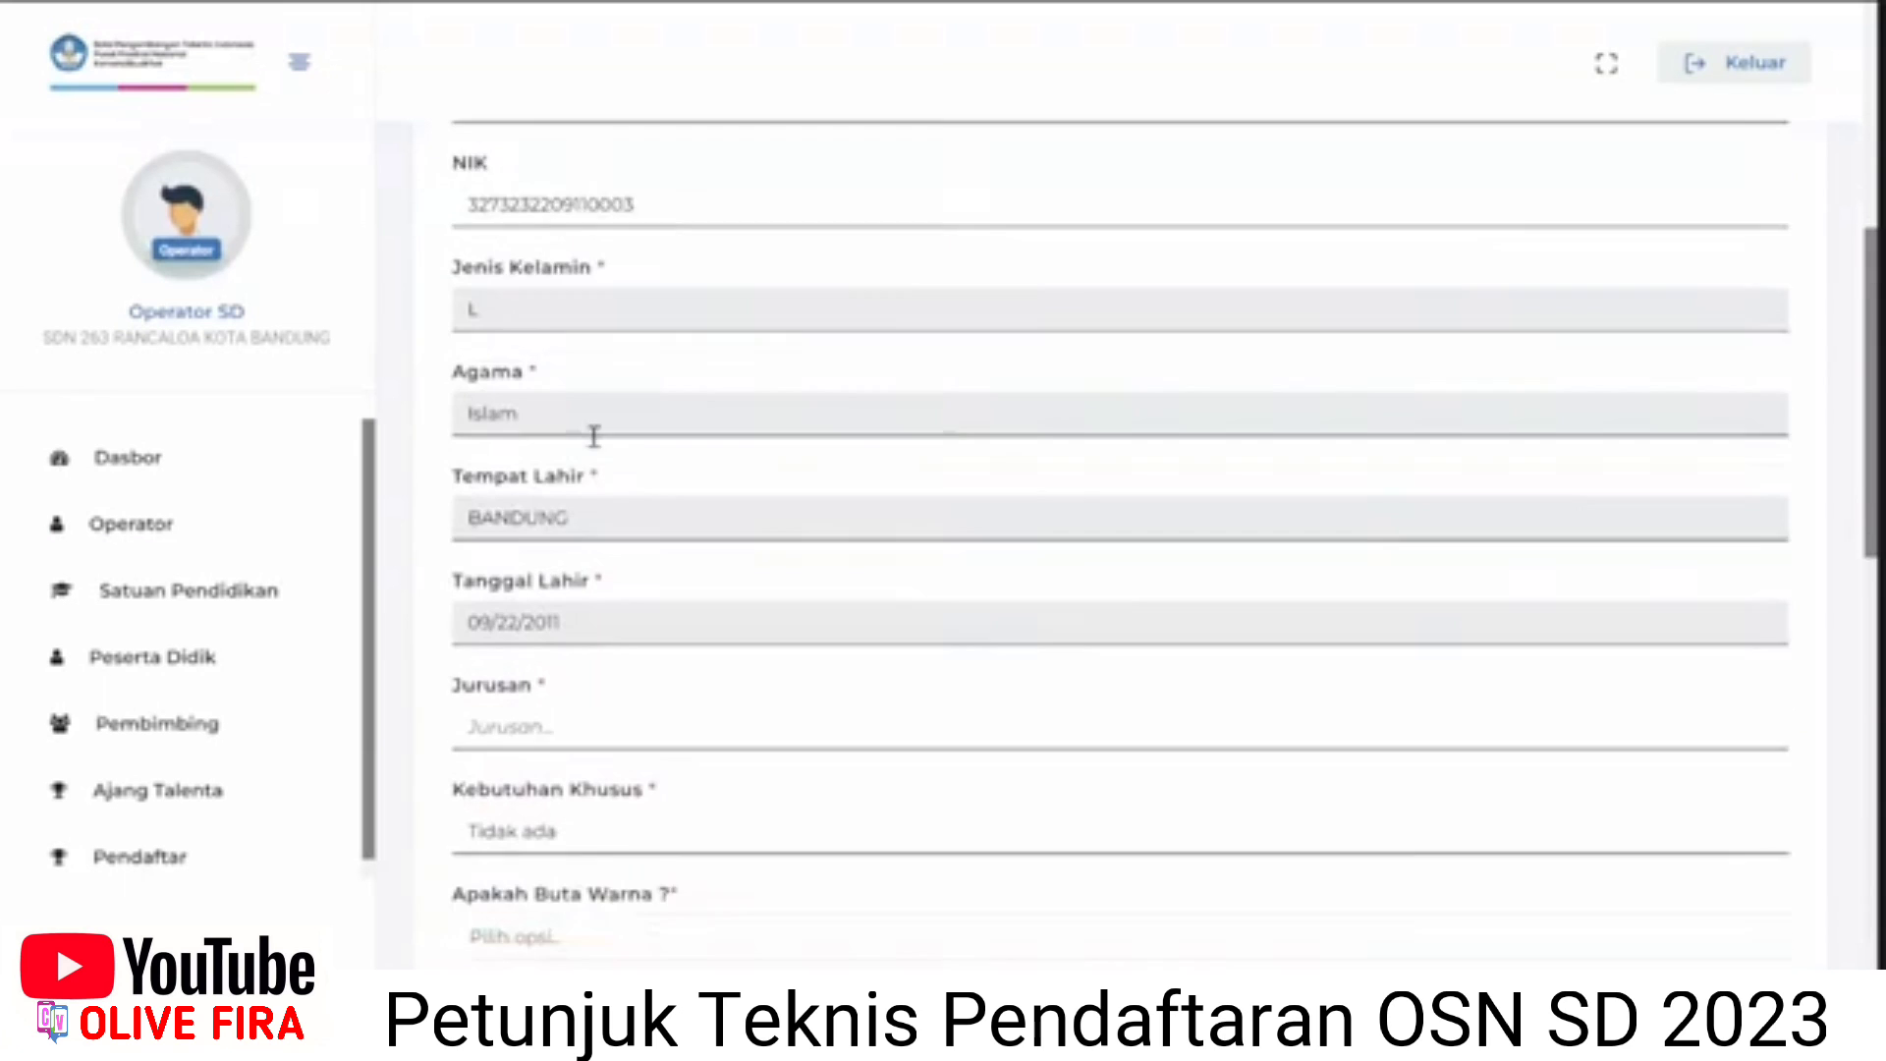
left_click(550, 660)
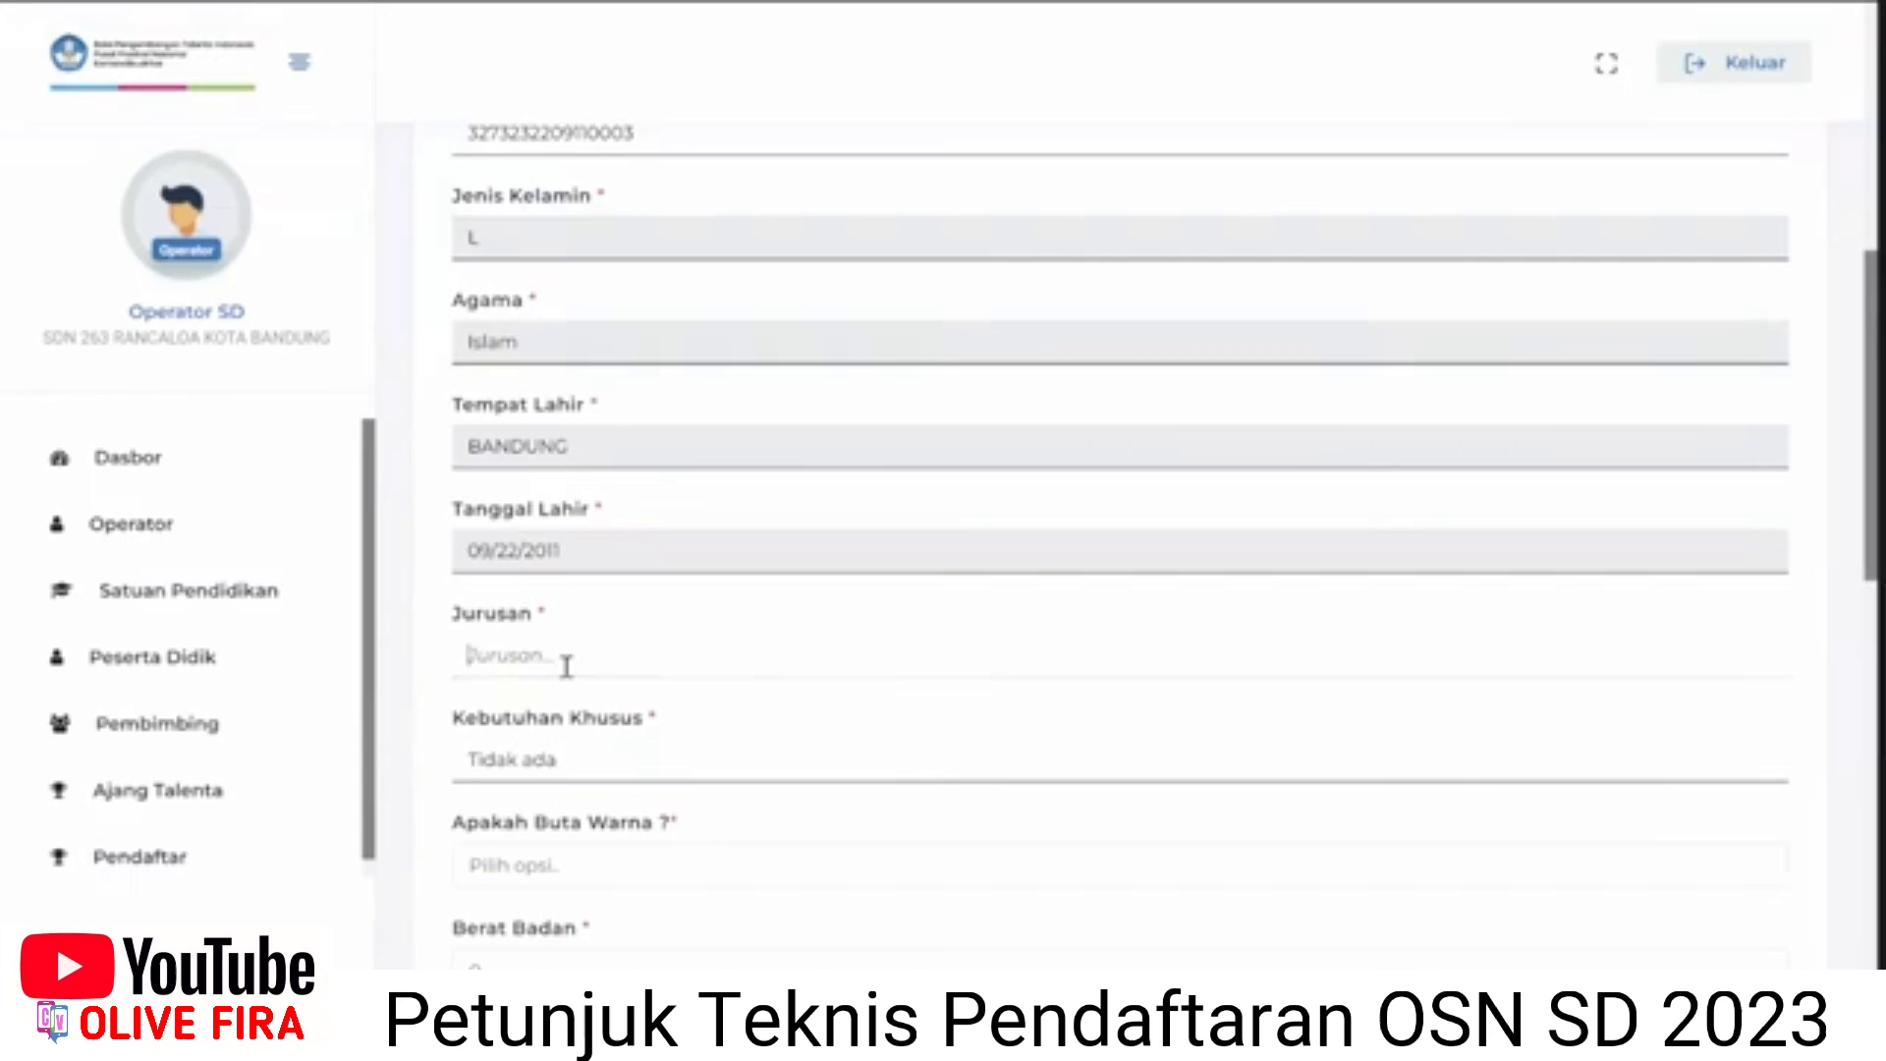
scroll(609, 569, "down", 3)
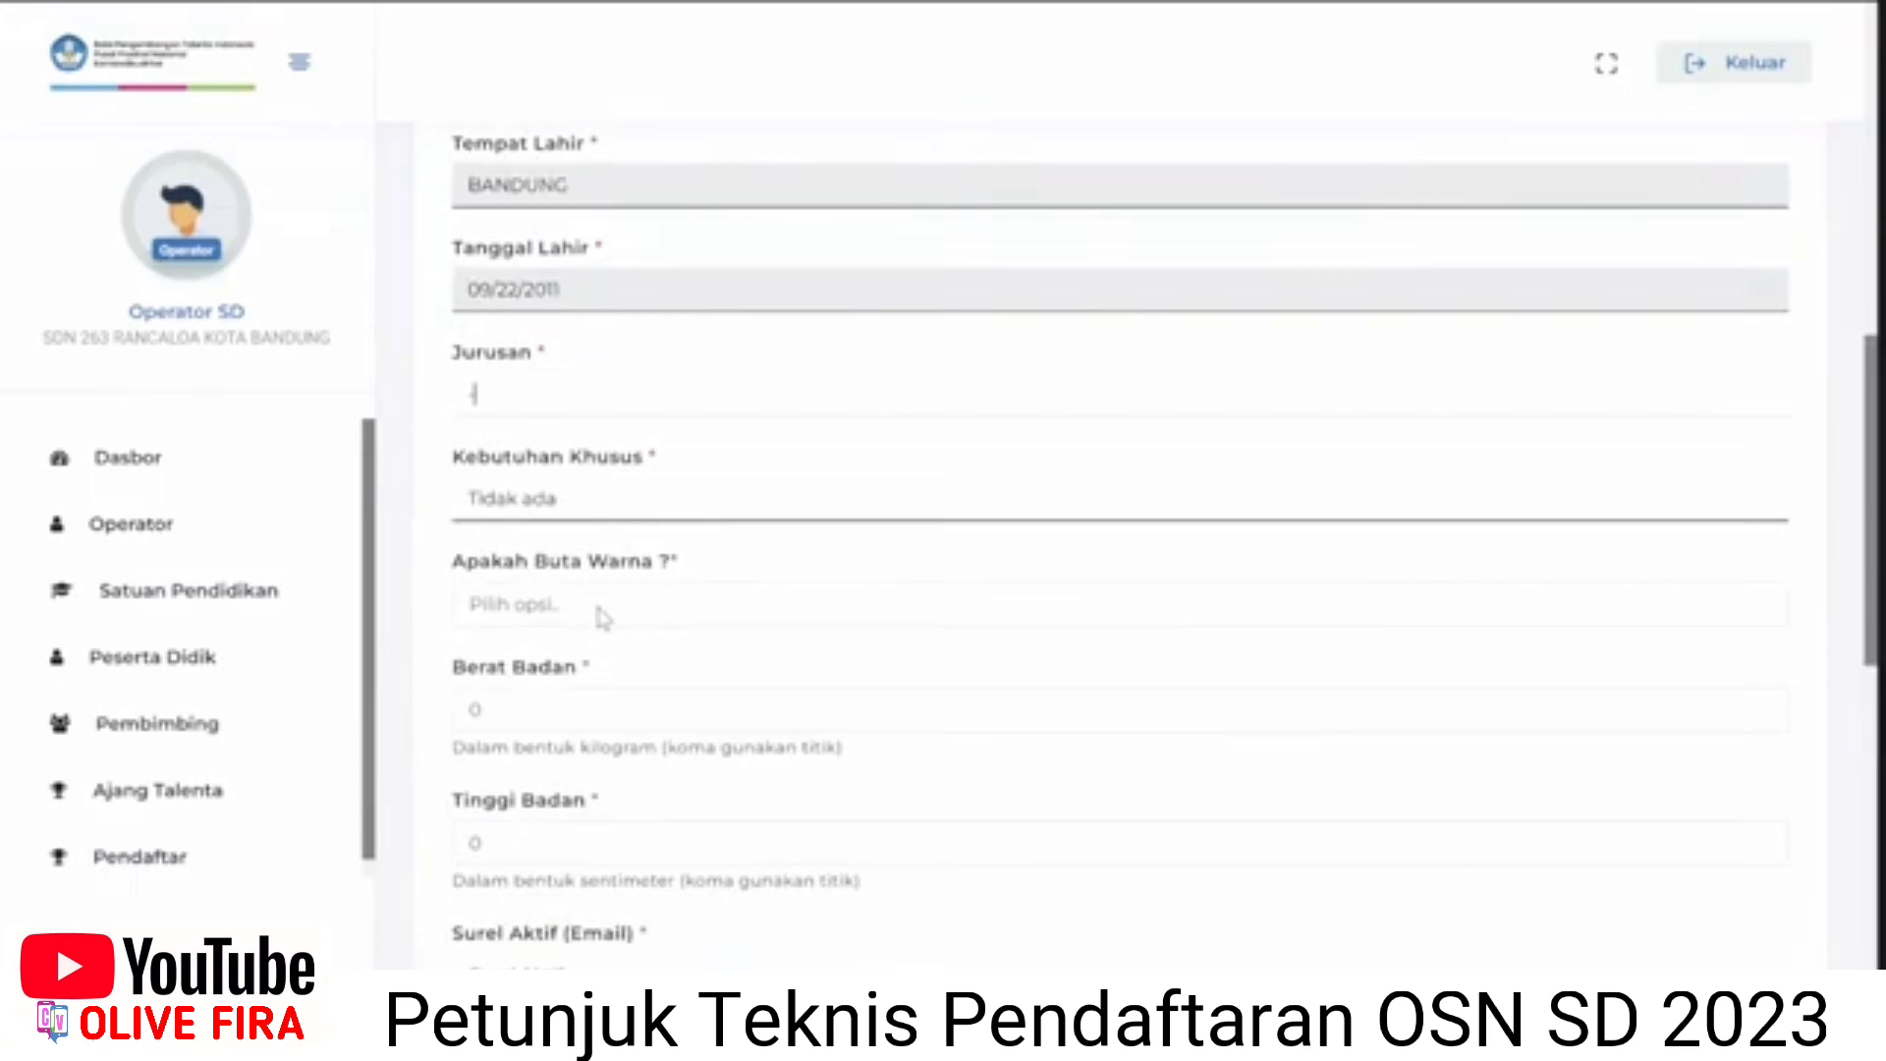
left_click(595, 603)
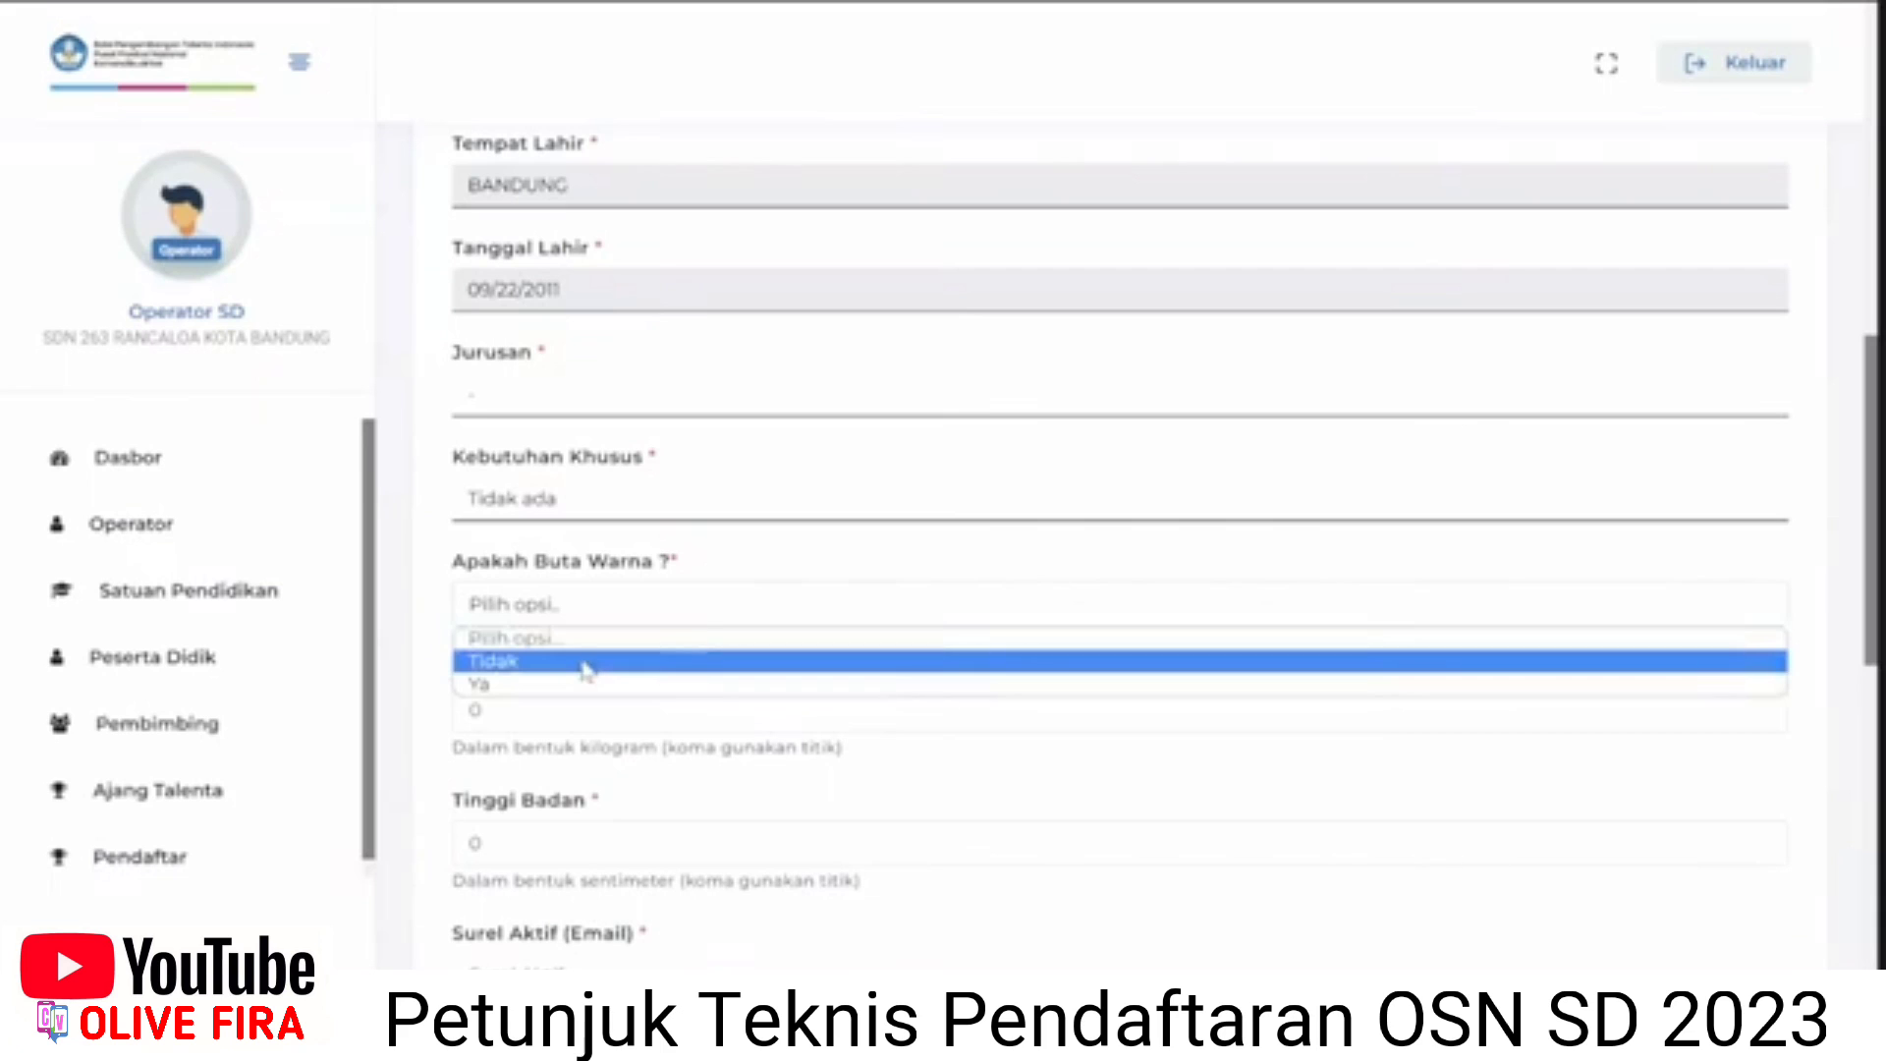
left_click(581, 662)
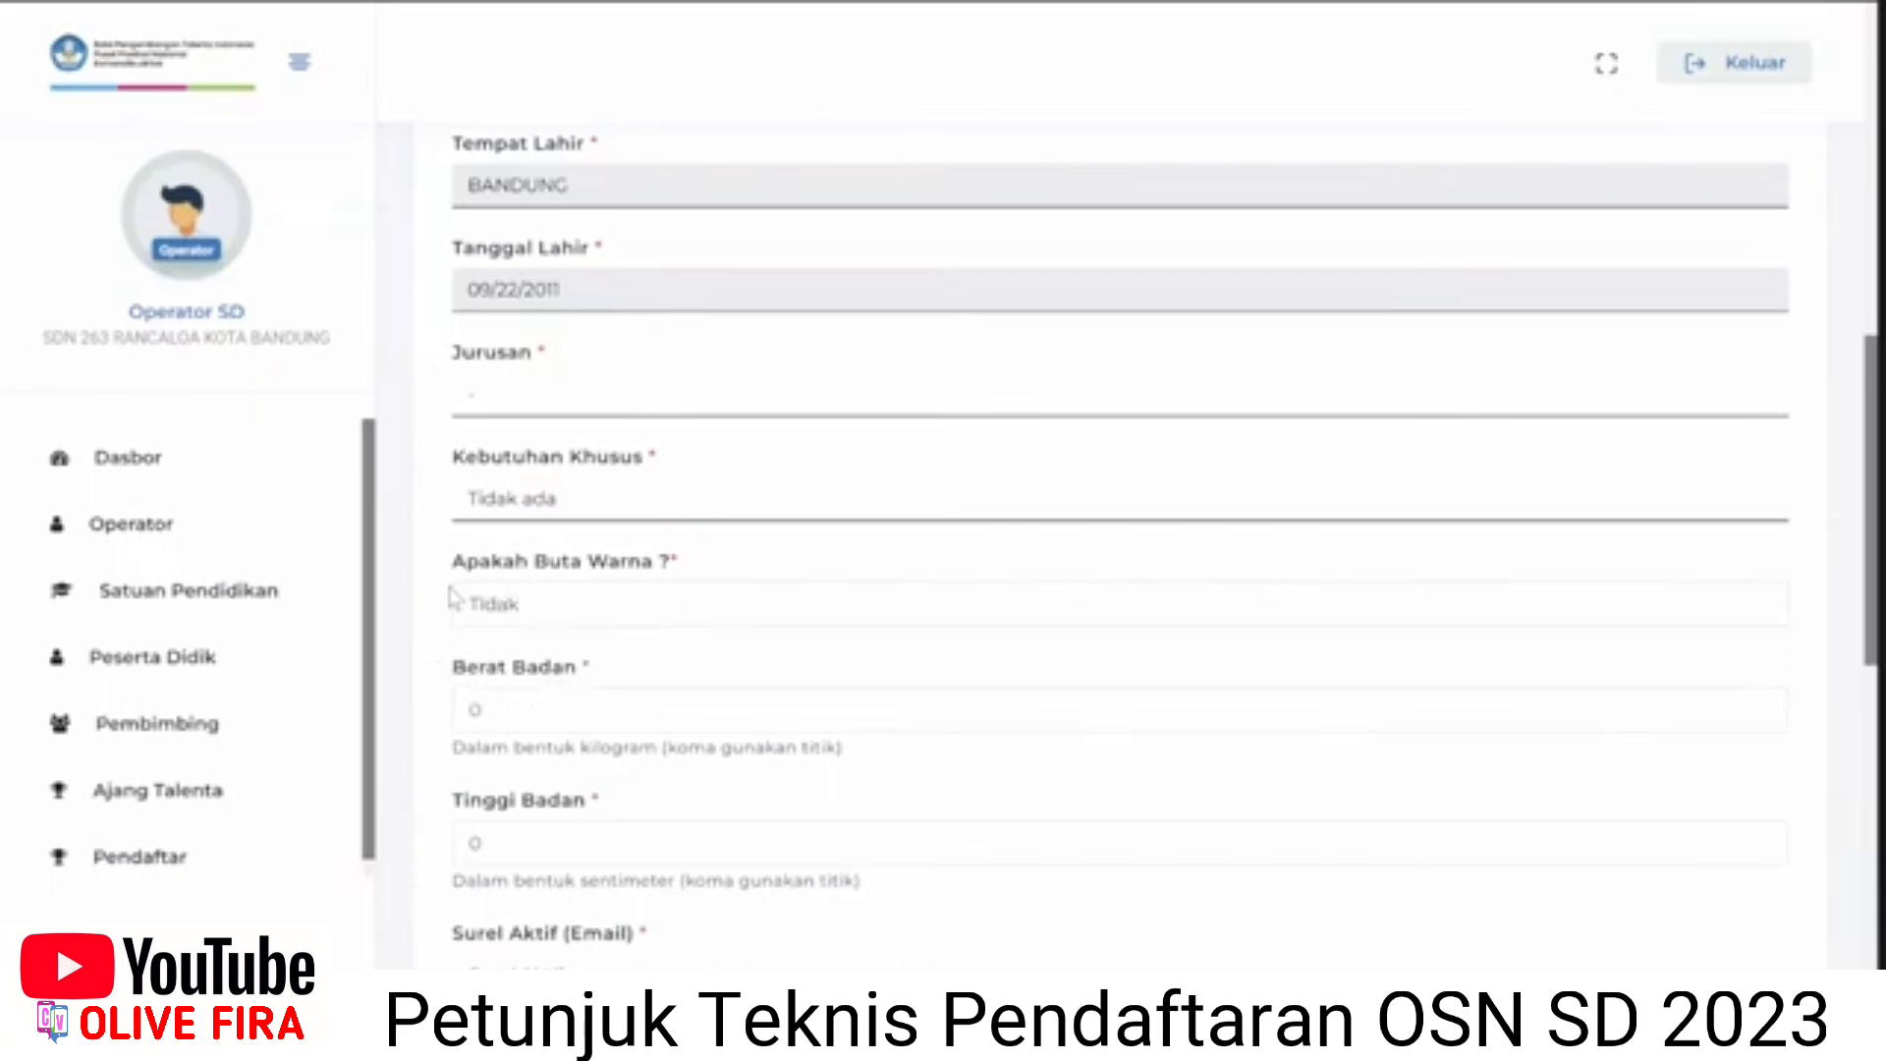
Enter body weight 80 and height 175.
scroll(457, 598, "down", 1)
left_click(558, 581)
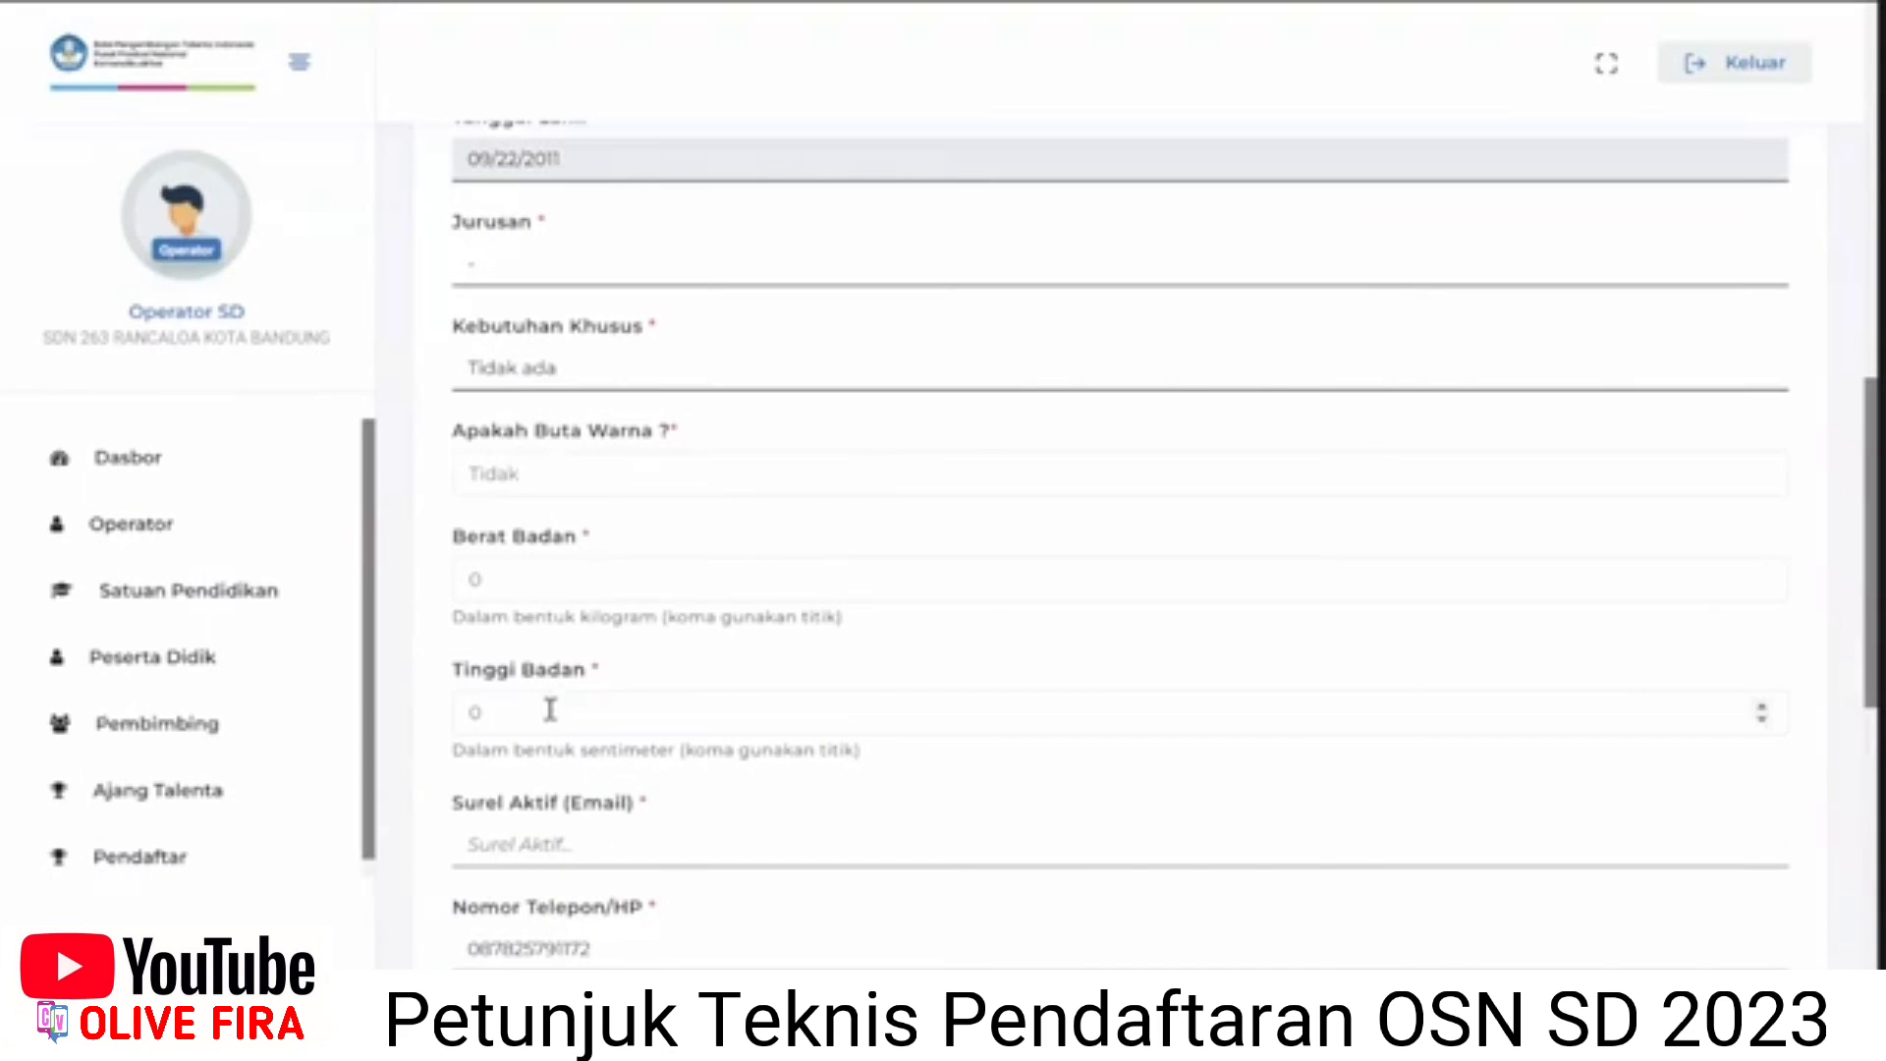
double_click(471, 581)
type("80")
double_click(475, 712)
type("175")
scroll(538, 722, "down", 1)
left_click(533, 728)
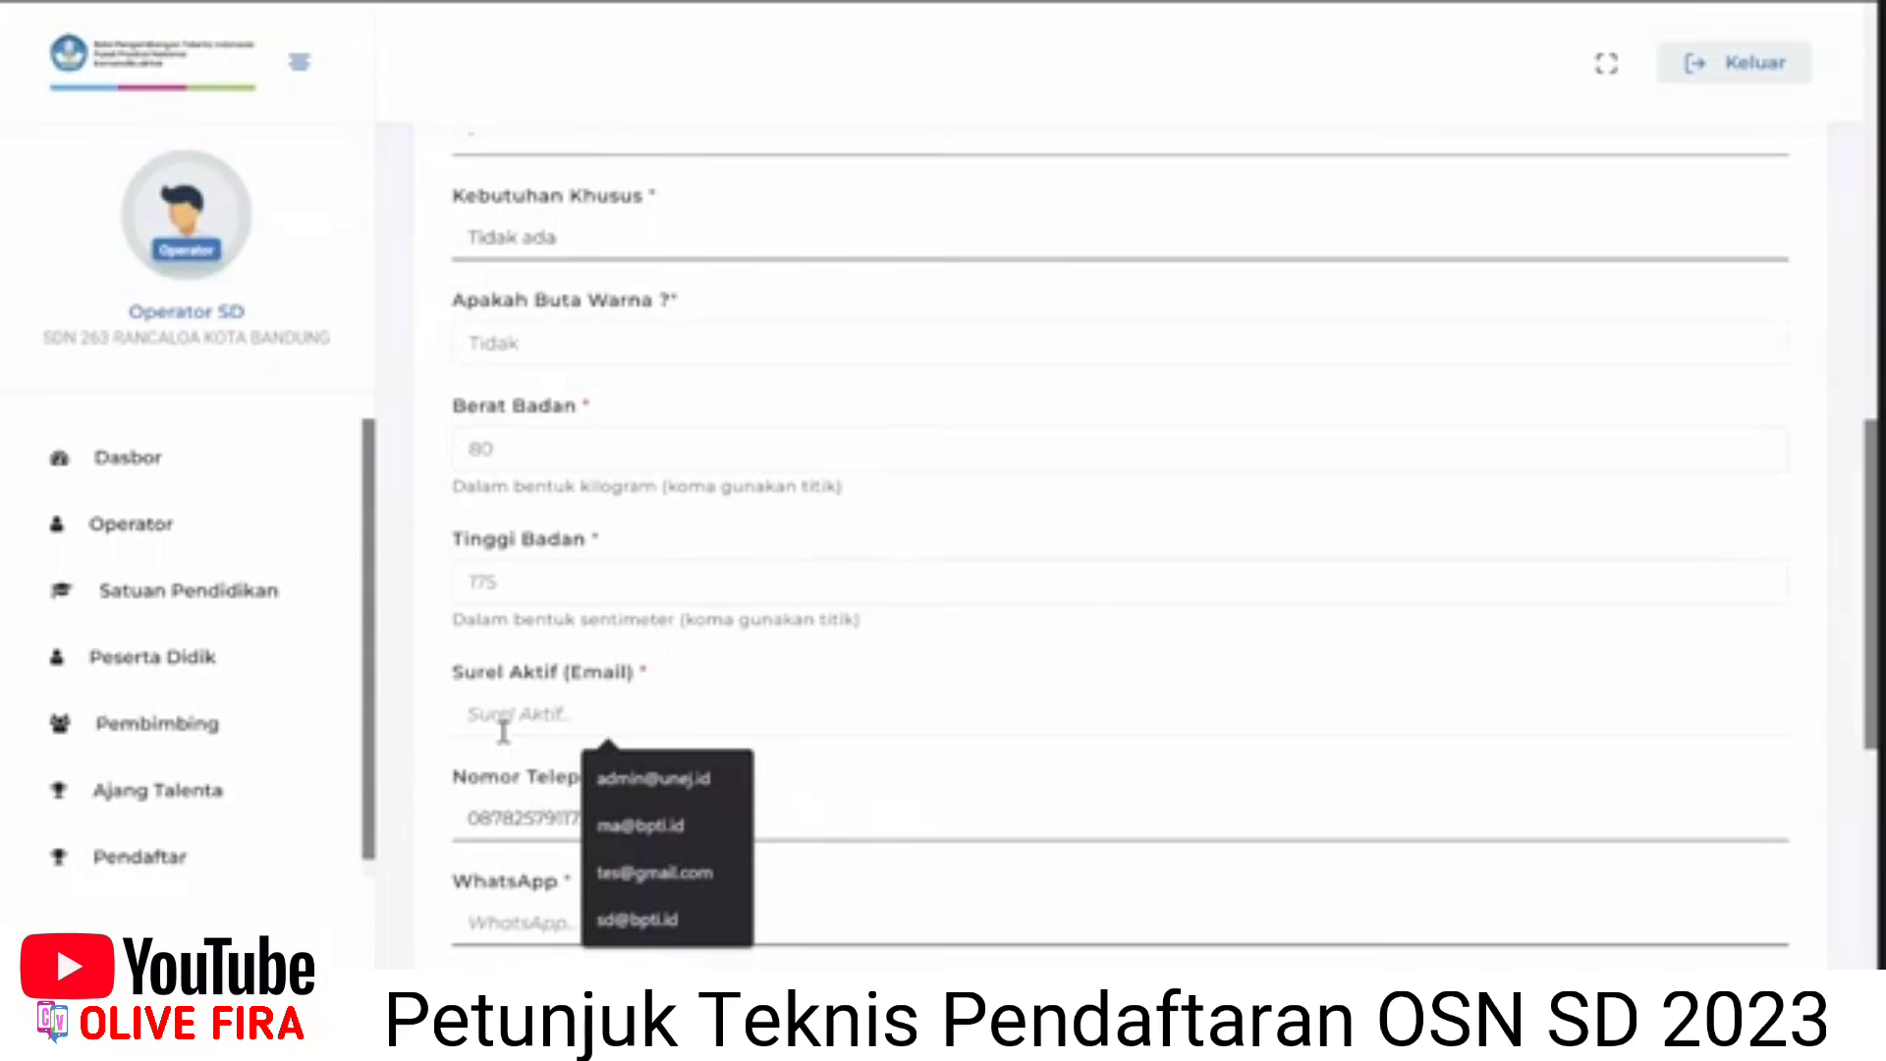
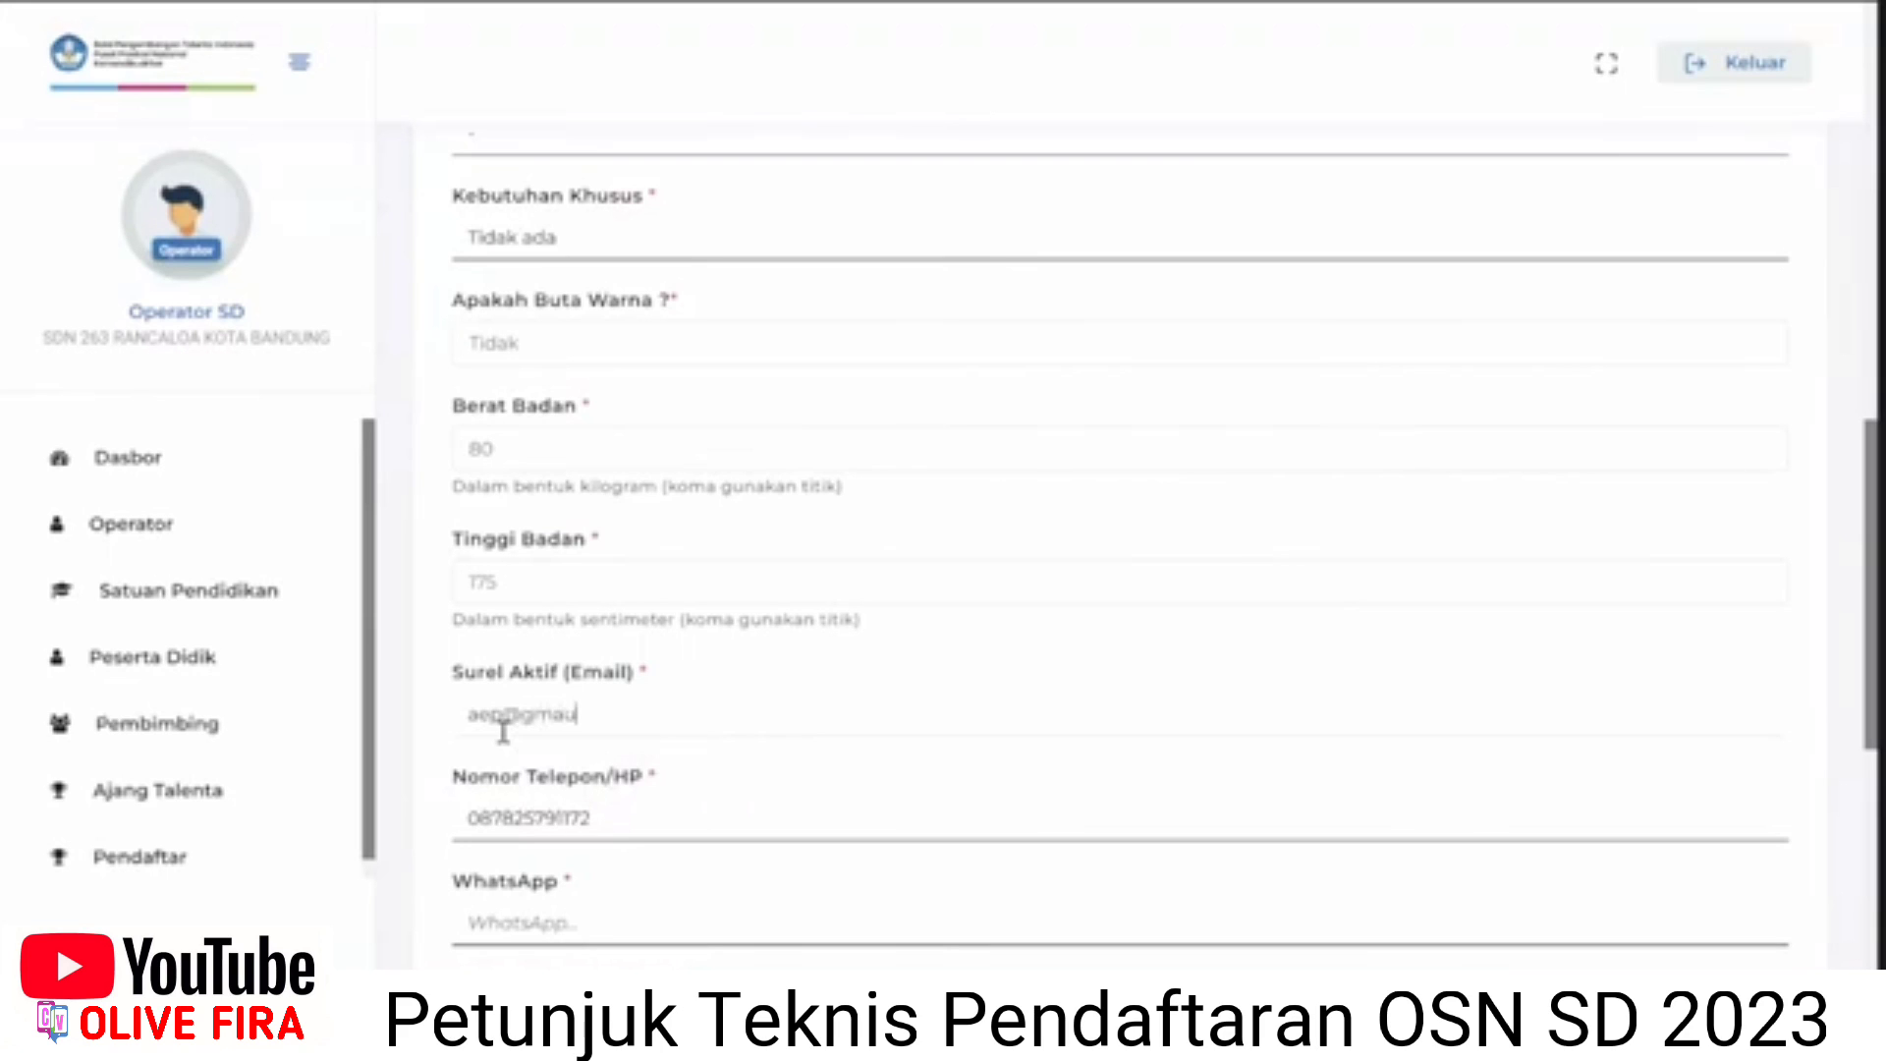
Enter the student's active email and copy the phone number into WhatsApp.
scroll(516, 786, "down", 1)
double_click(479, 690)
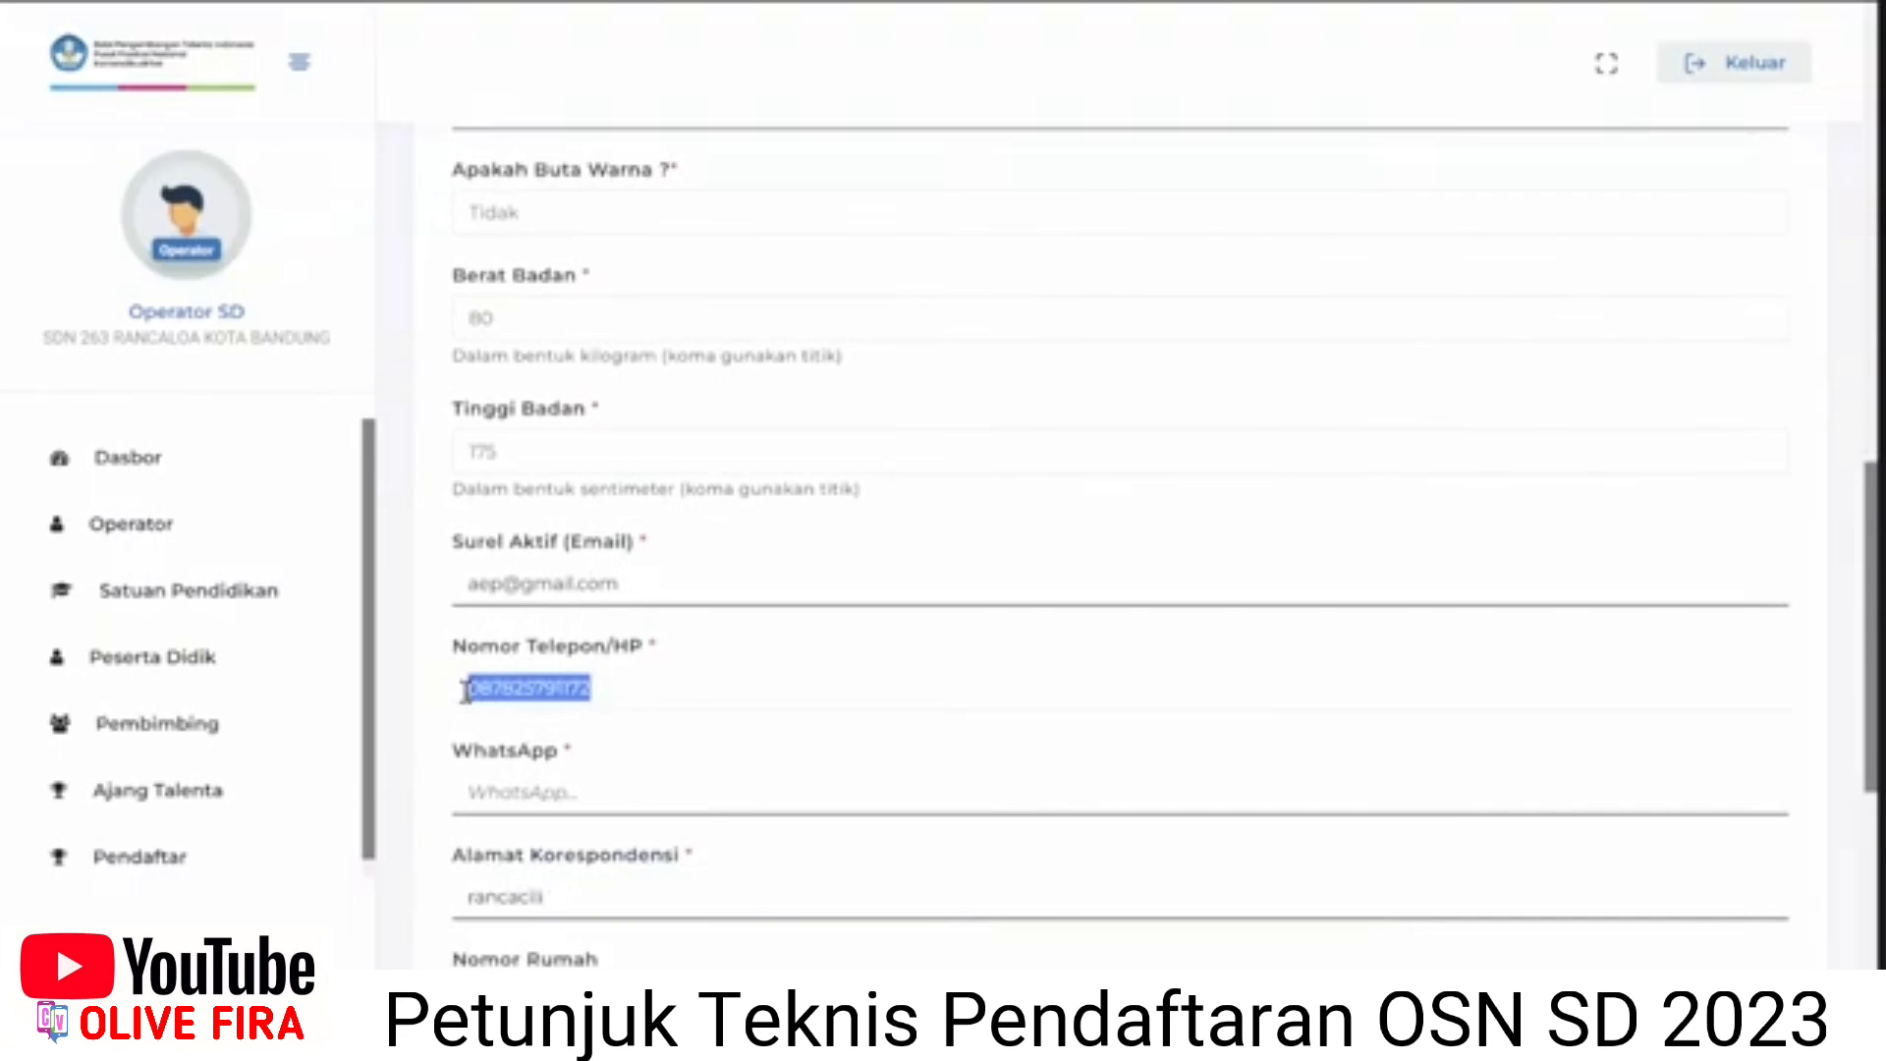
left_click(483, 789)
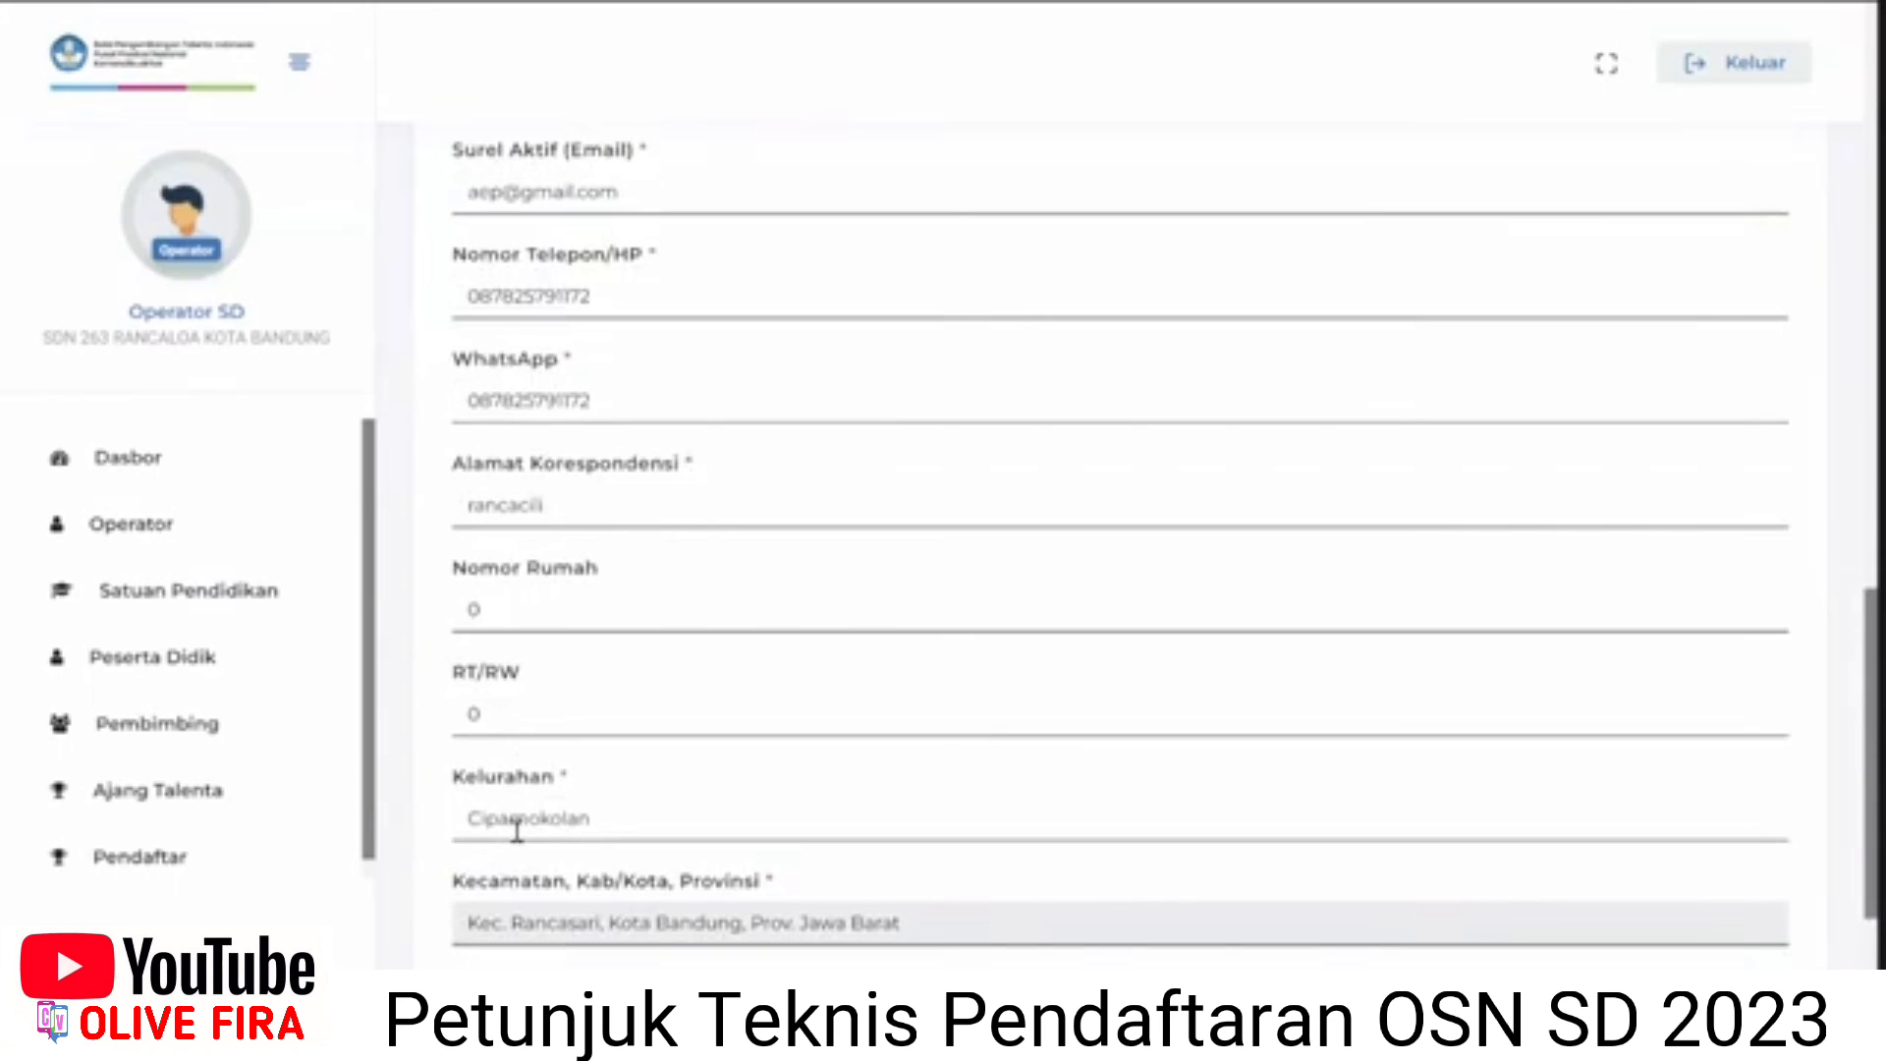
Enter postal code 40132 and continue to the parent data section.
scroll(543, 836, "down", 1)
left_click_drag(527, 896, 437, 909)
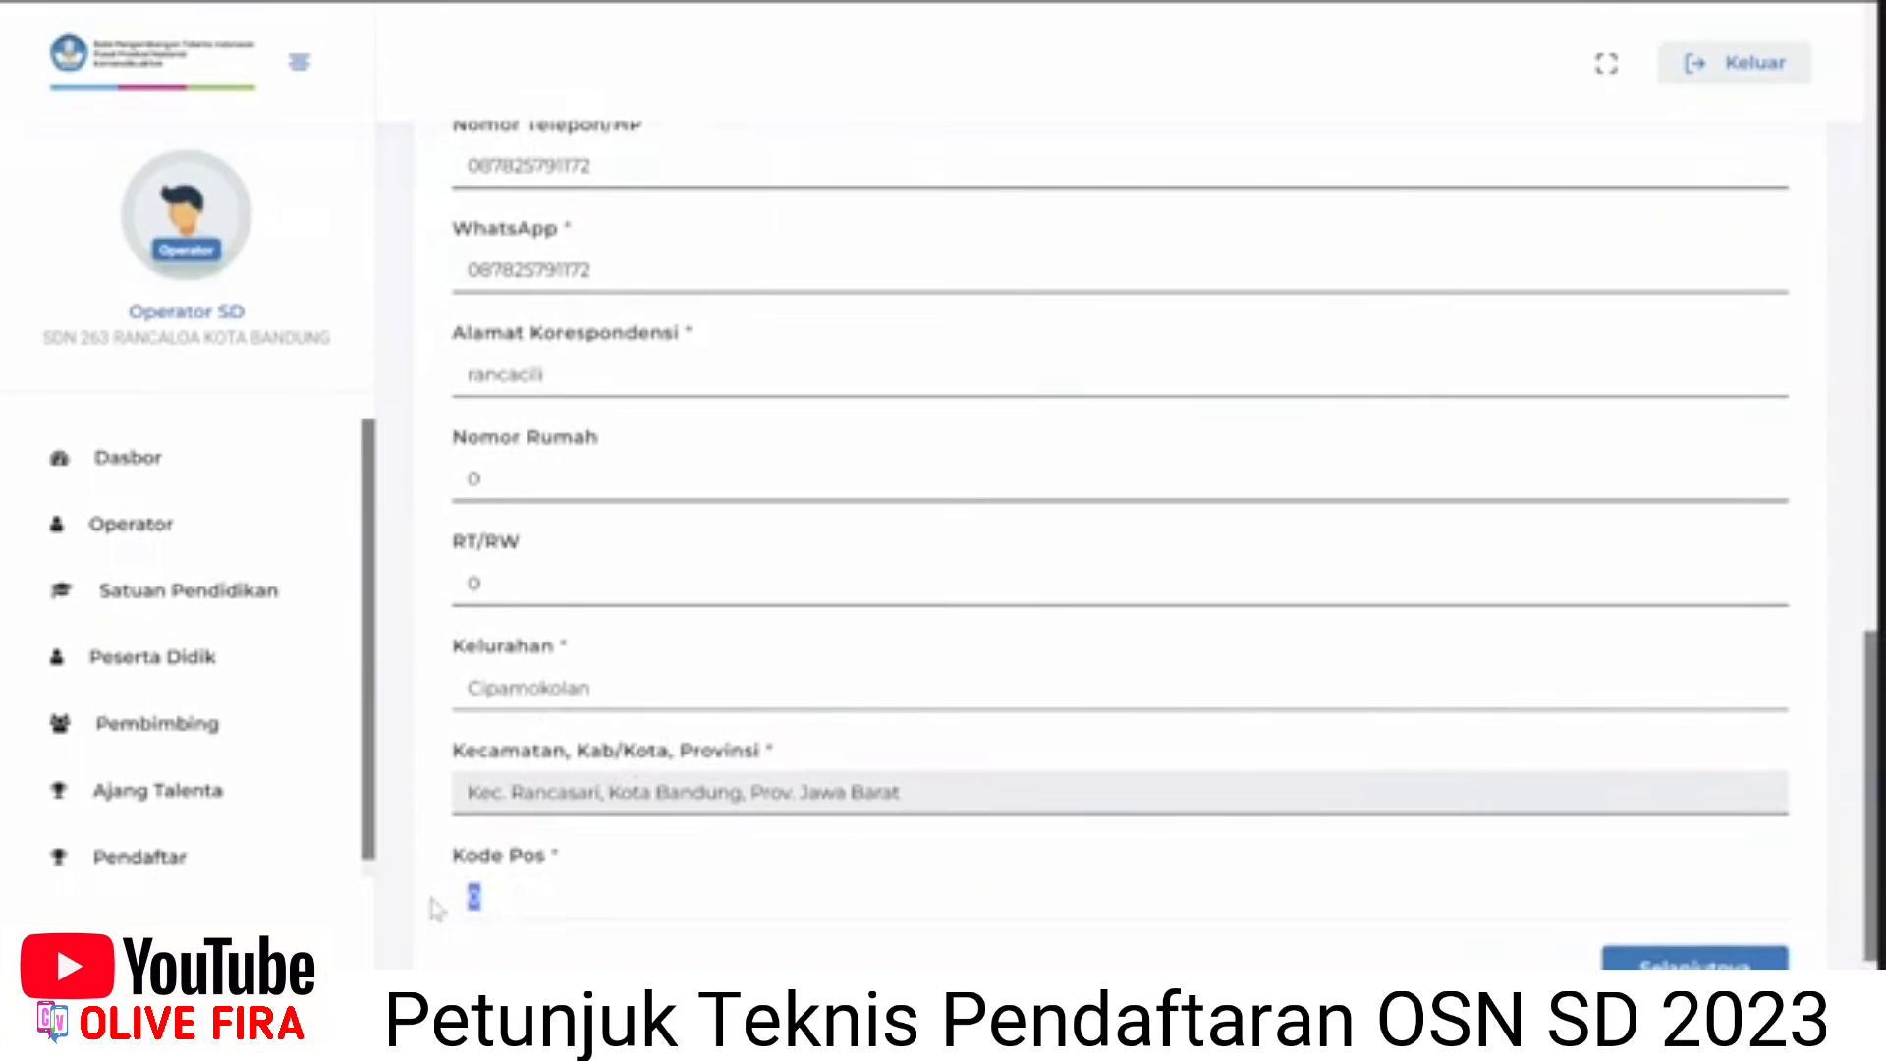
type("40132")
left_click(1645, 970)
Enter the guardian's contact number and the street address from autofill.
scroll(1339, 829, "up", 5)
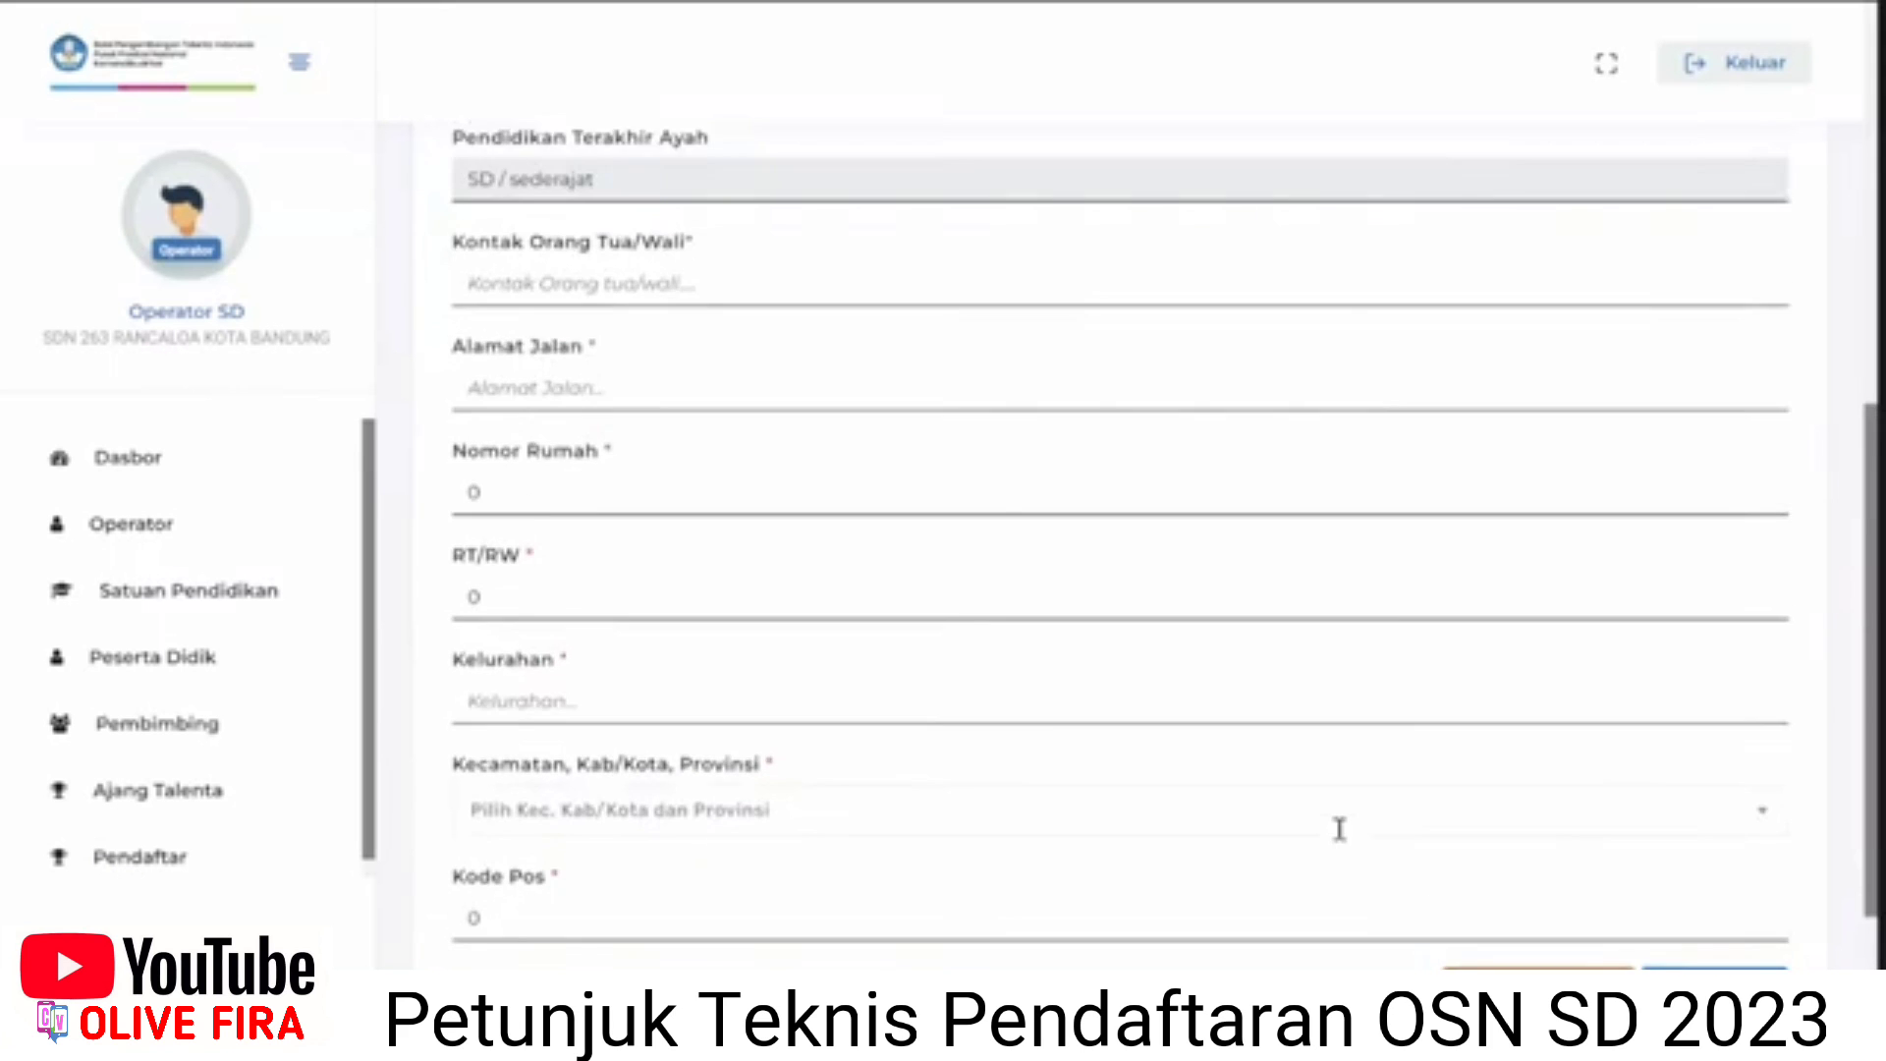
scroll(1338, 829, "up", 3)
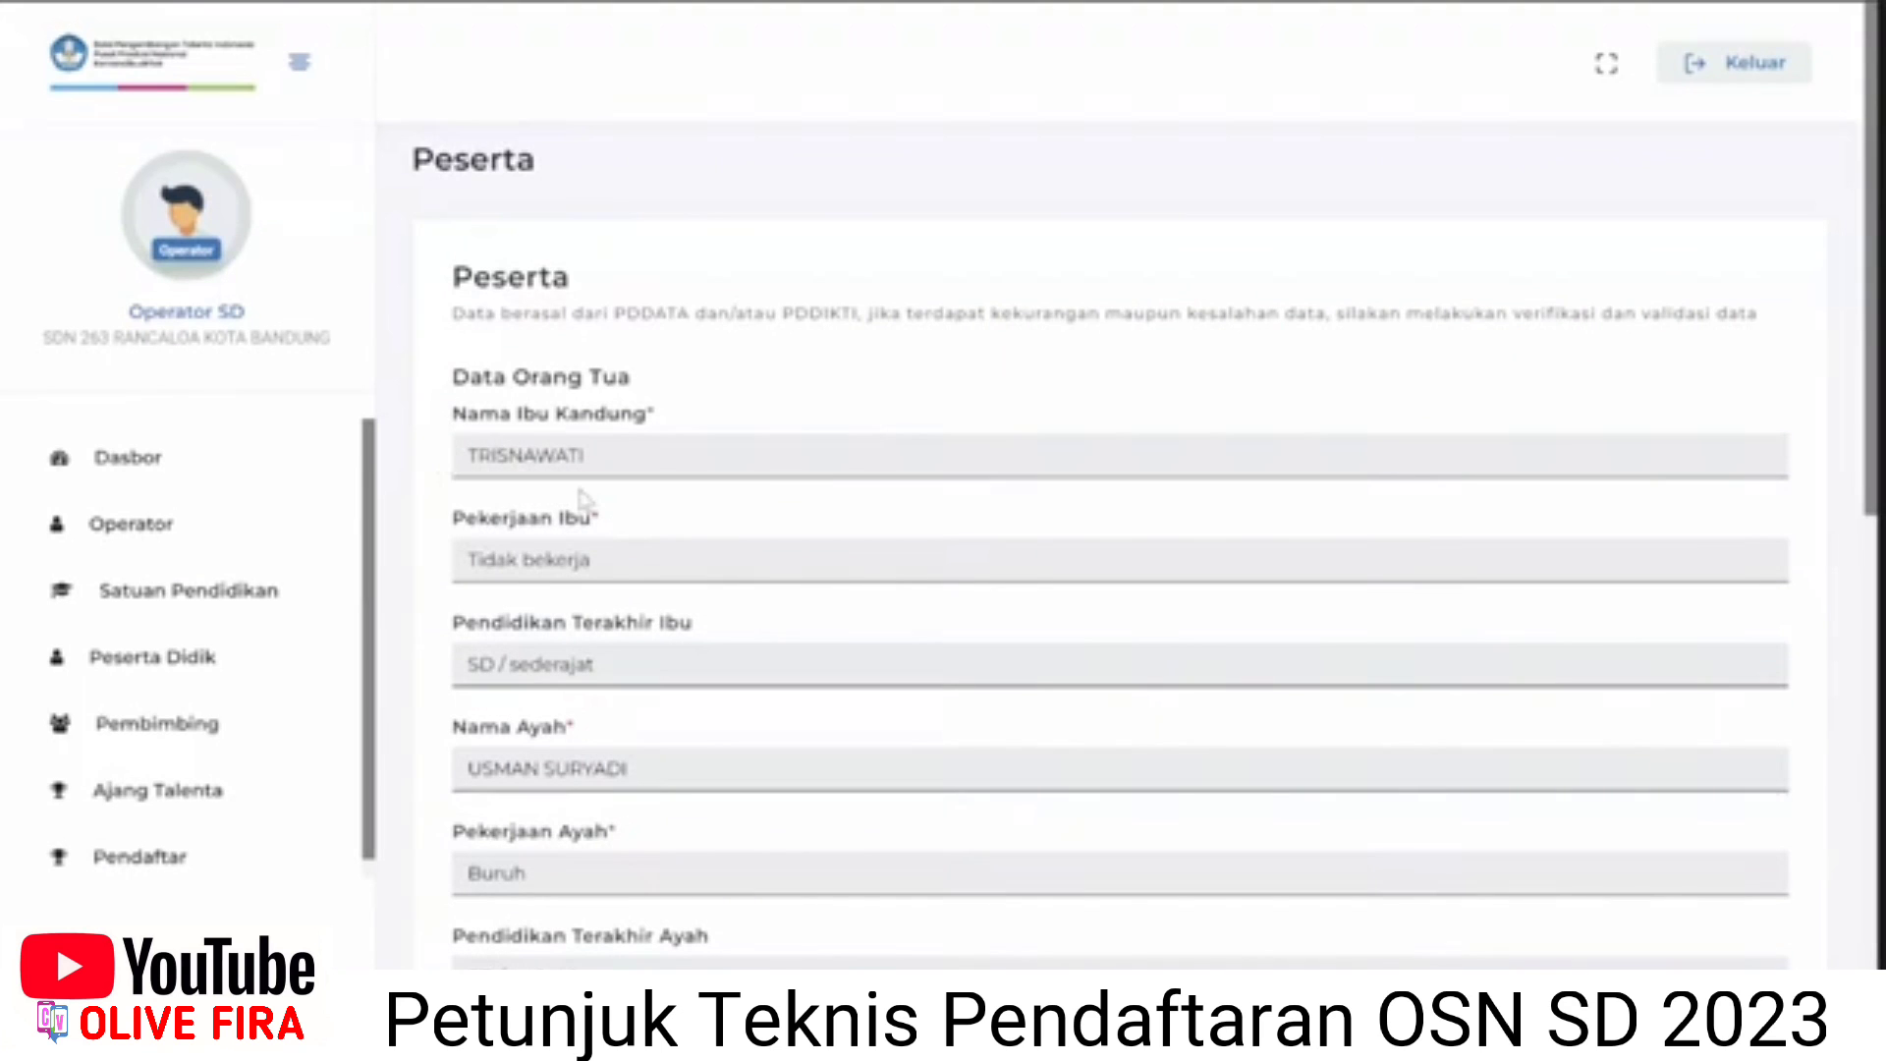
scroll(619, 535, "down", 1)
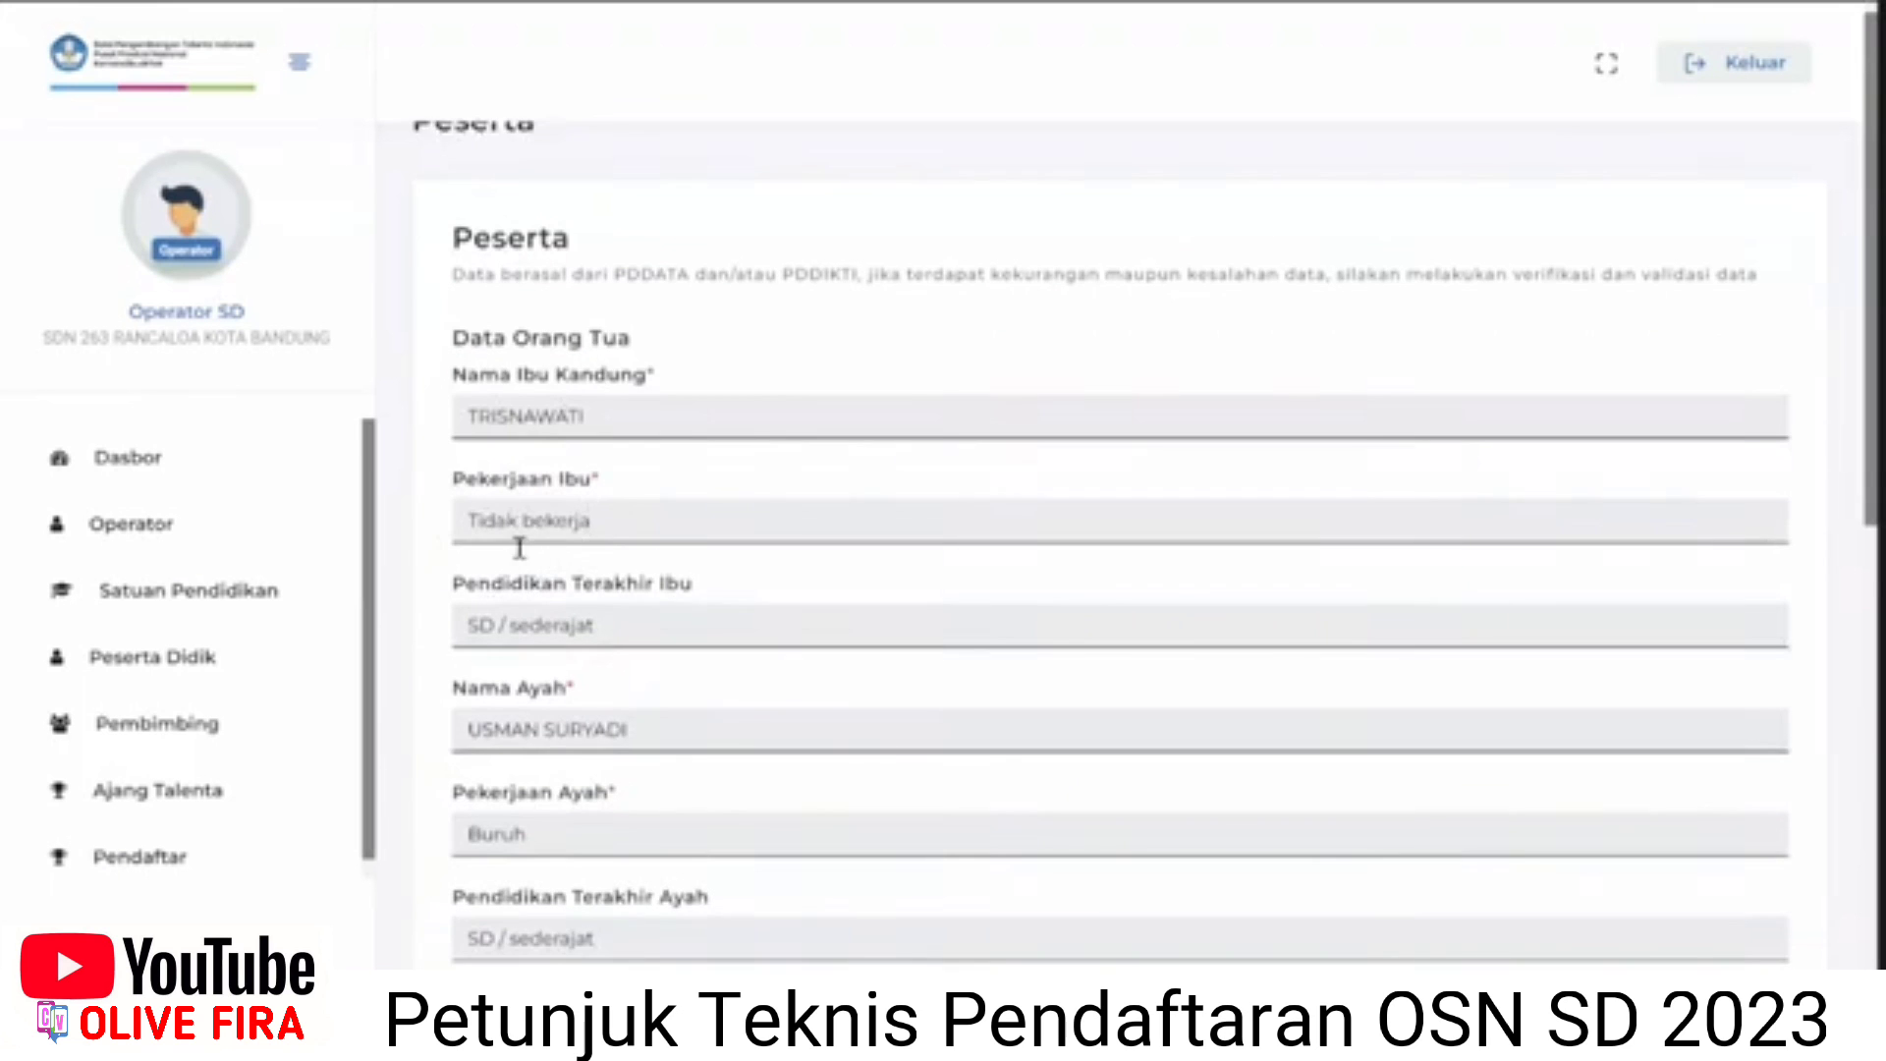
scroll(519, 548, "down", 4)
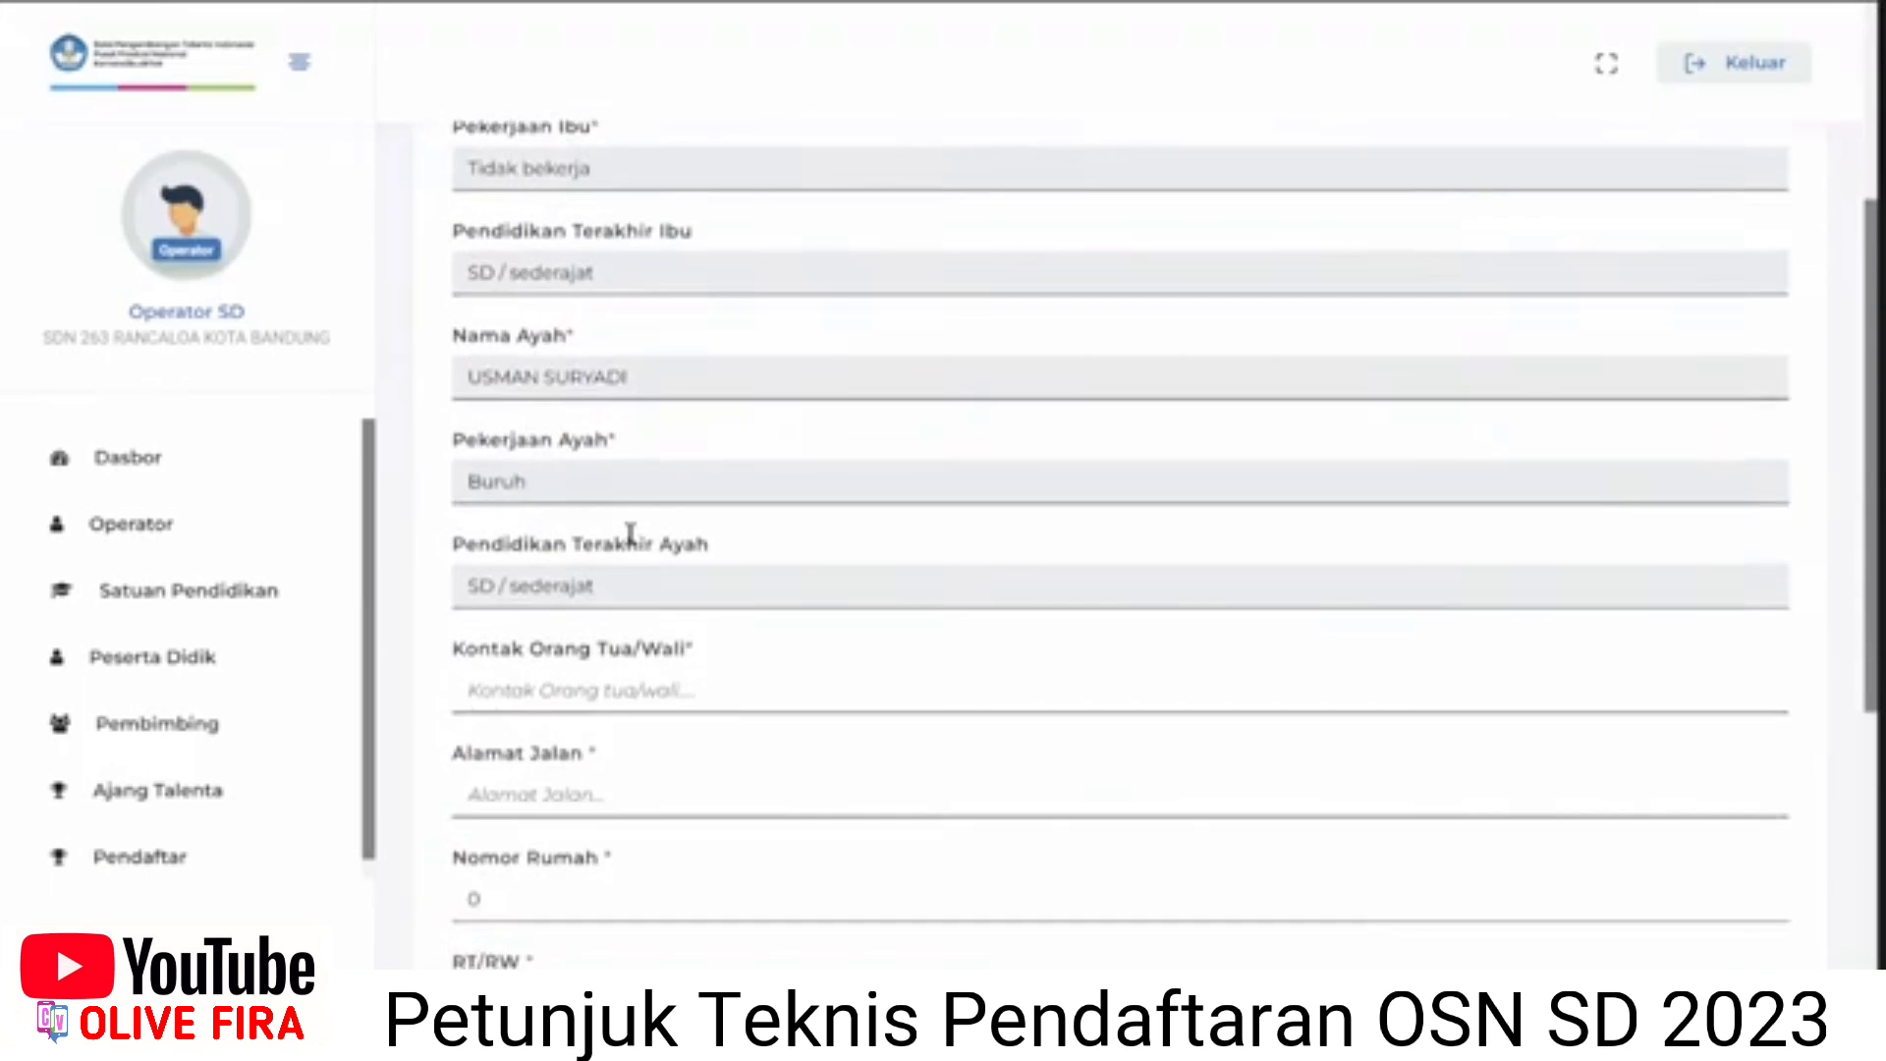
scroll(630, 533, "down", 1)
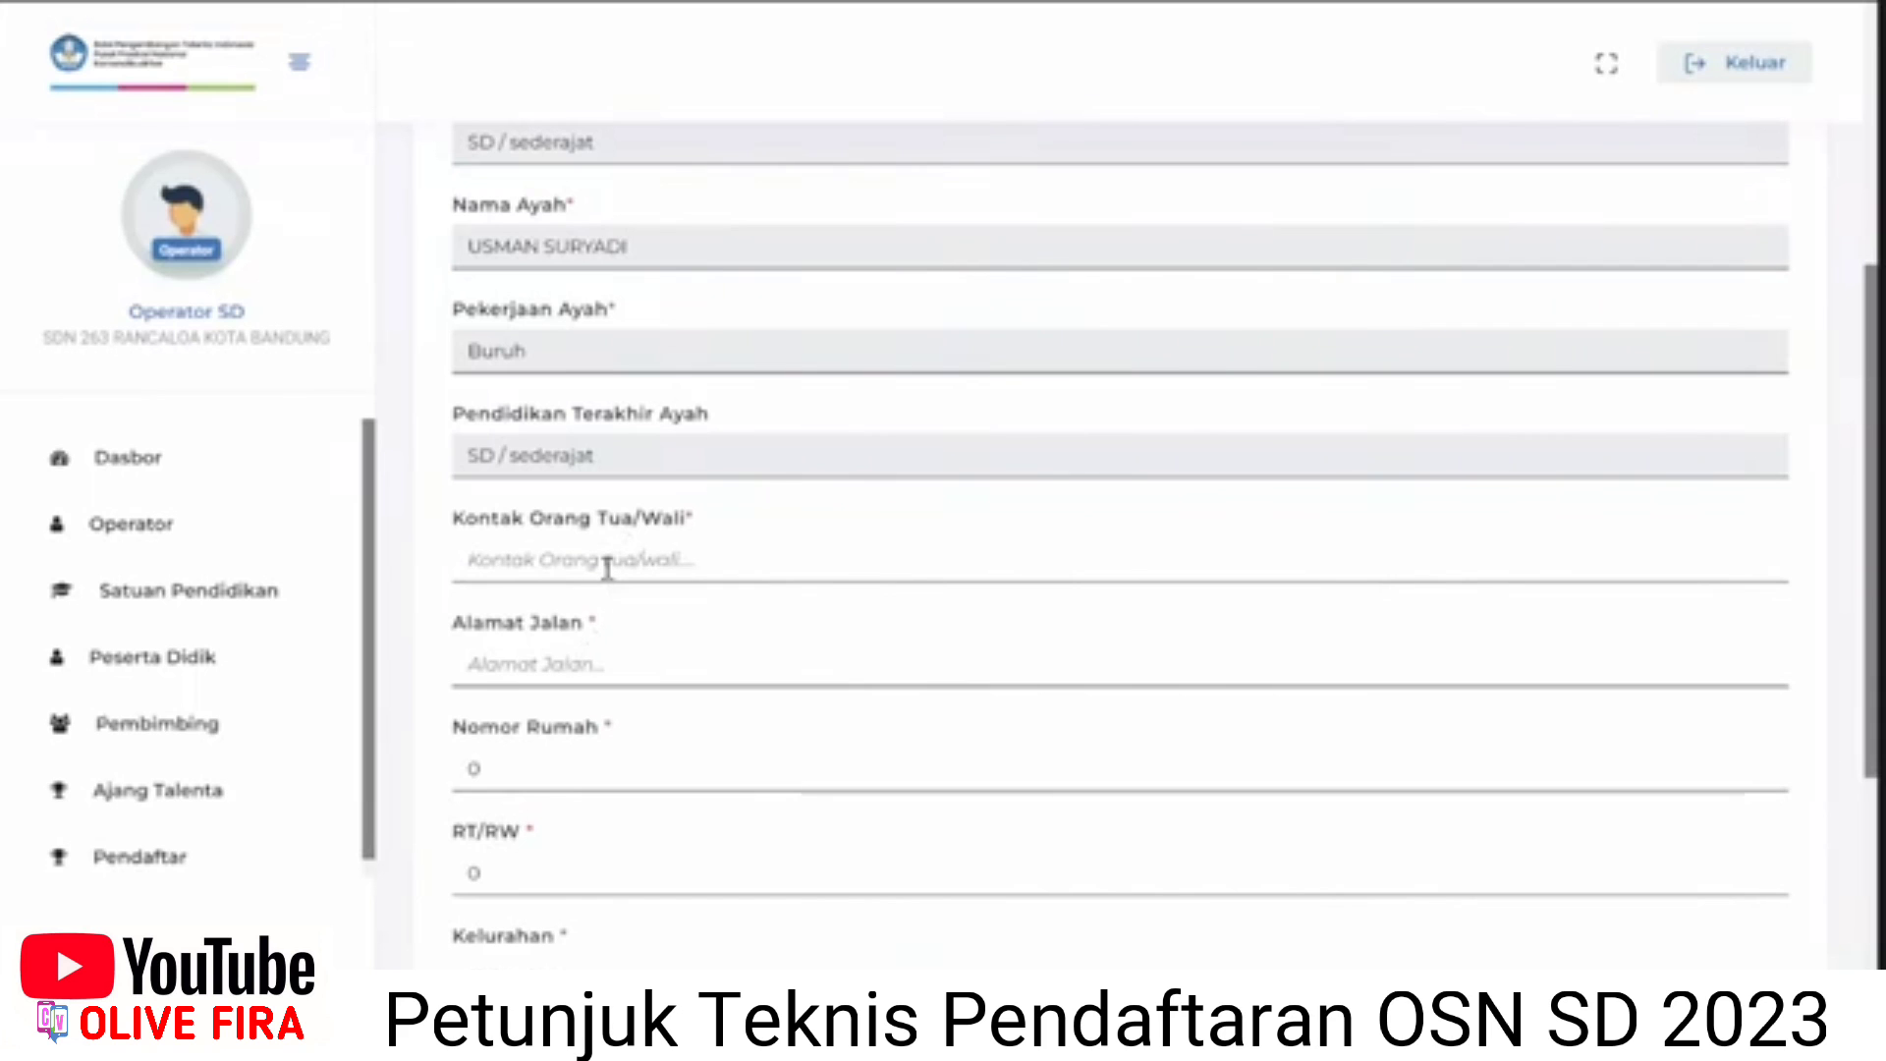
left_click(607, 572)
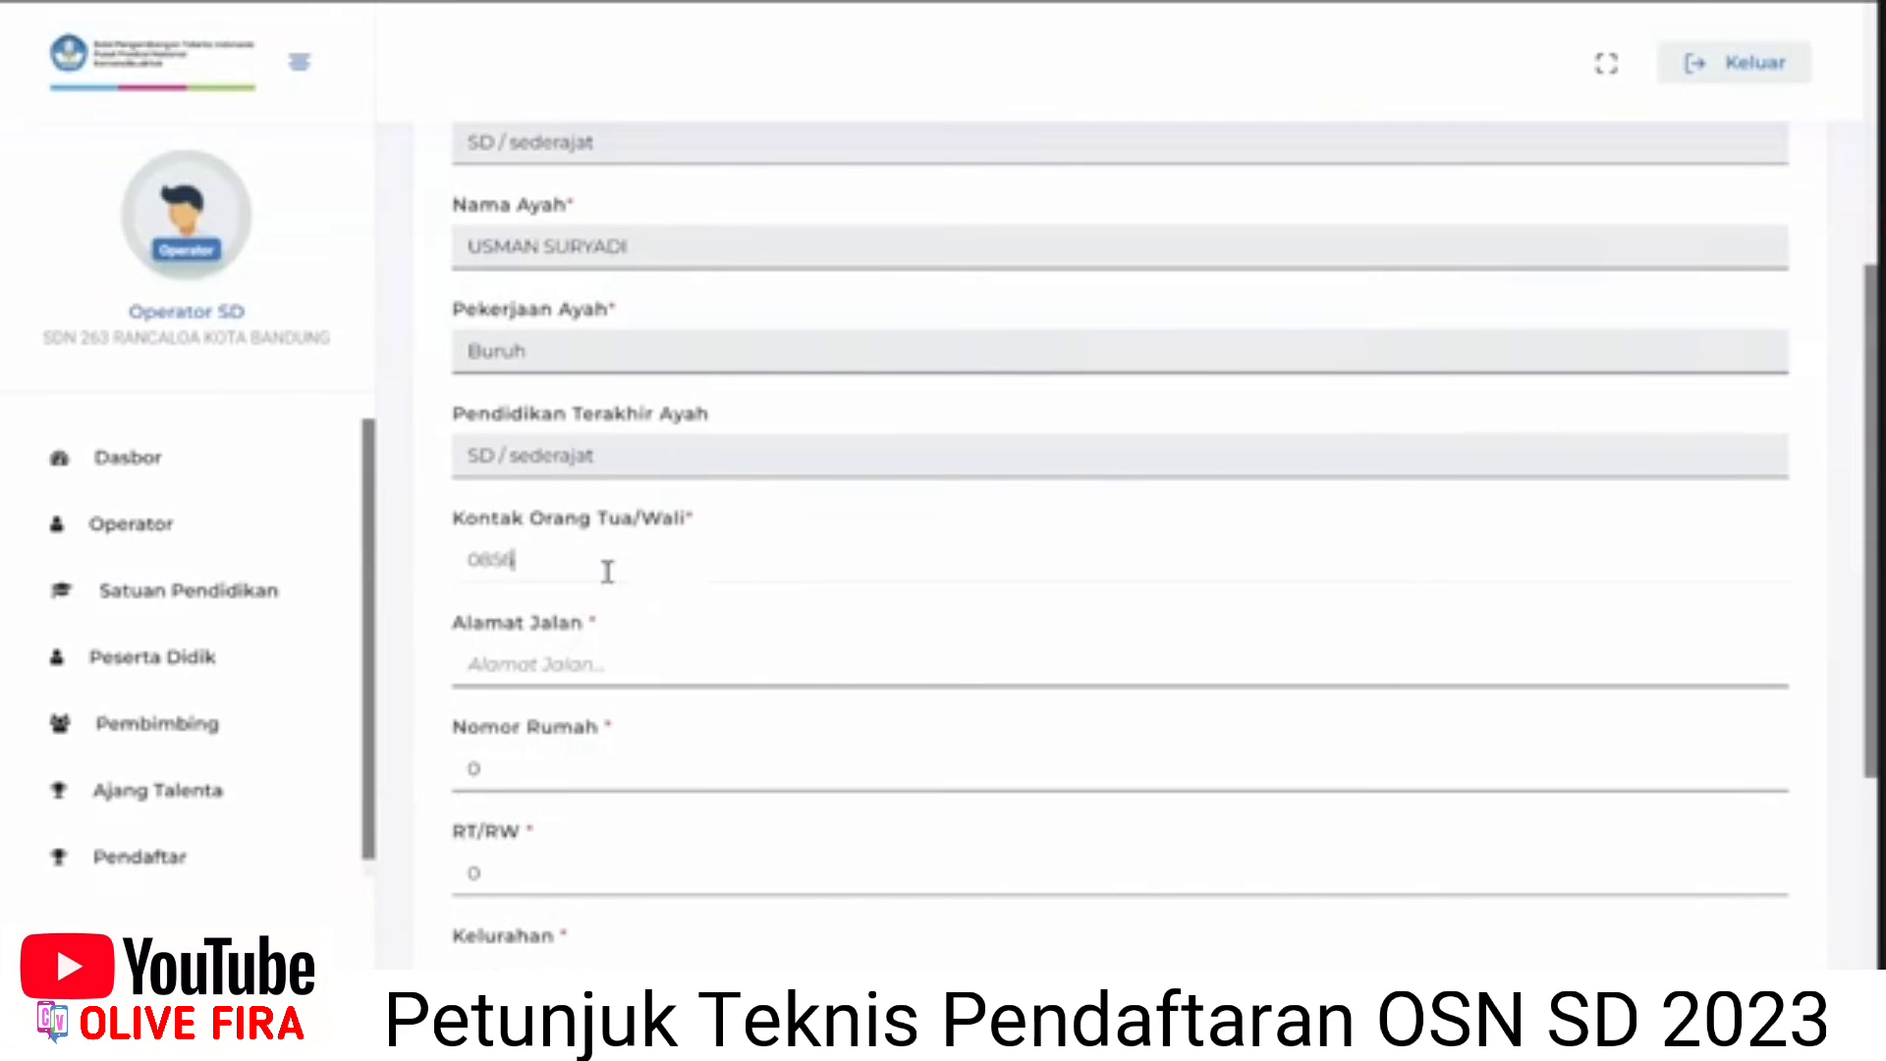
left_click(579, 660)
left_click(621, 729)
Fill the house number, RT/RW and Kelurahan using autofill suggestions.
left_click_drag(510, 777, 465, 775)
scroll(486, 766, "down", 2)
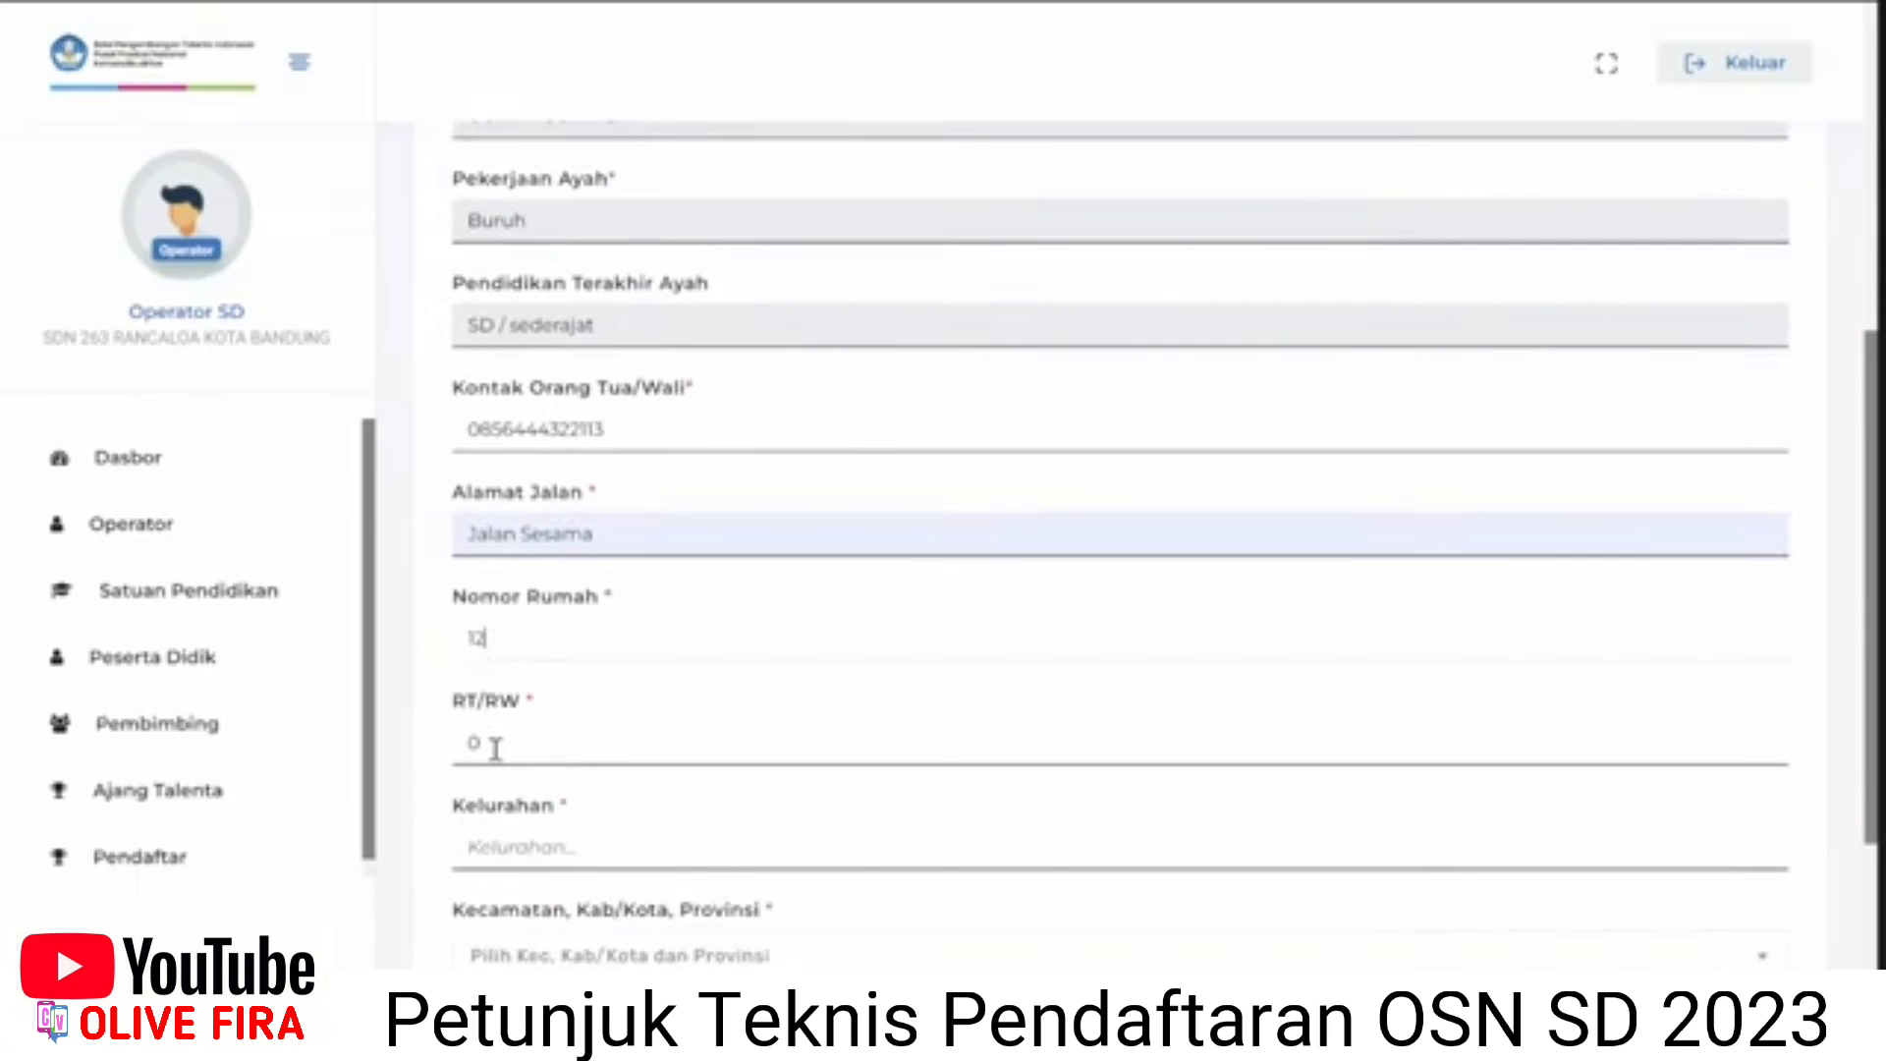
left_click(495, 749)
left_click(602, 809)
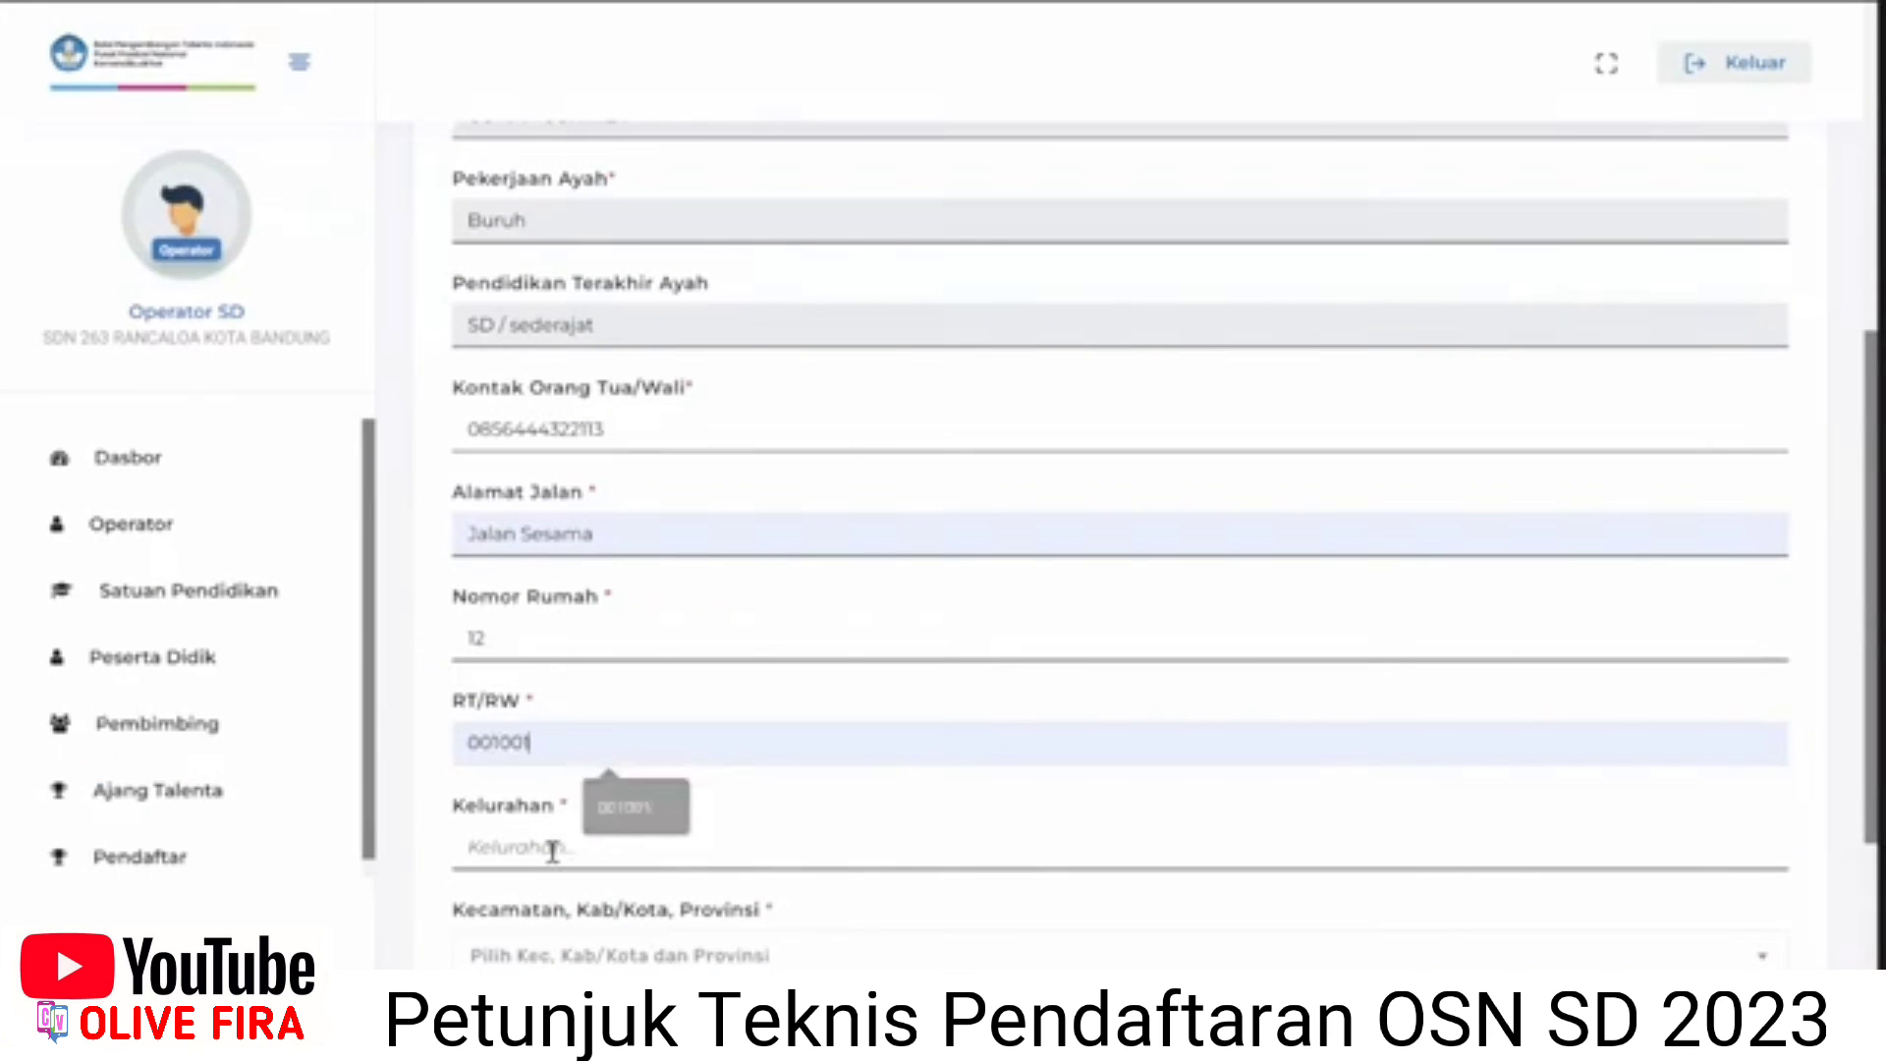
left_click(553, 850)
left_click(624, 902)
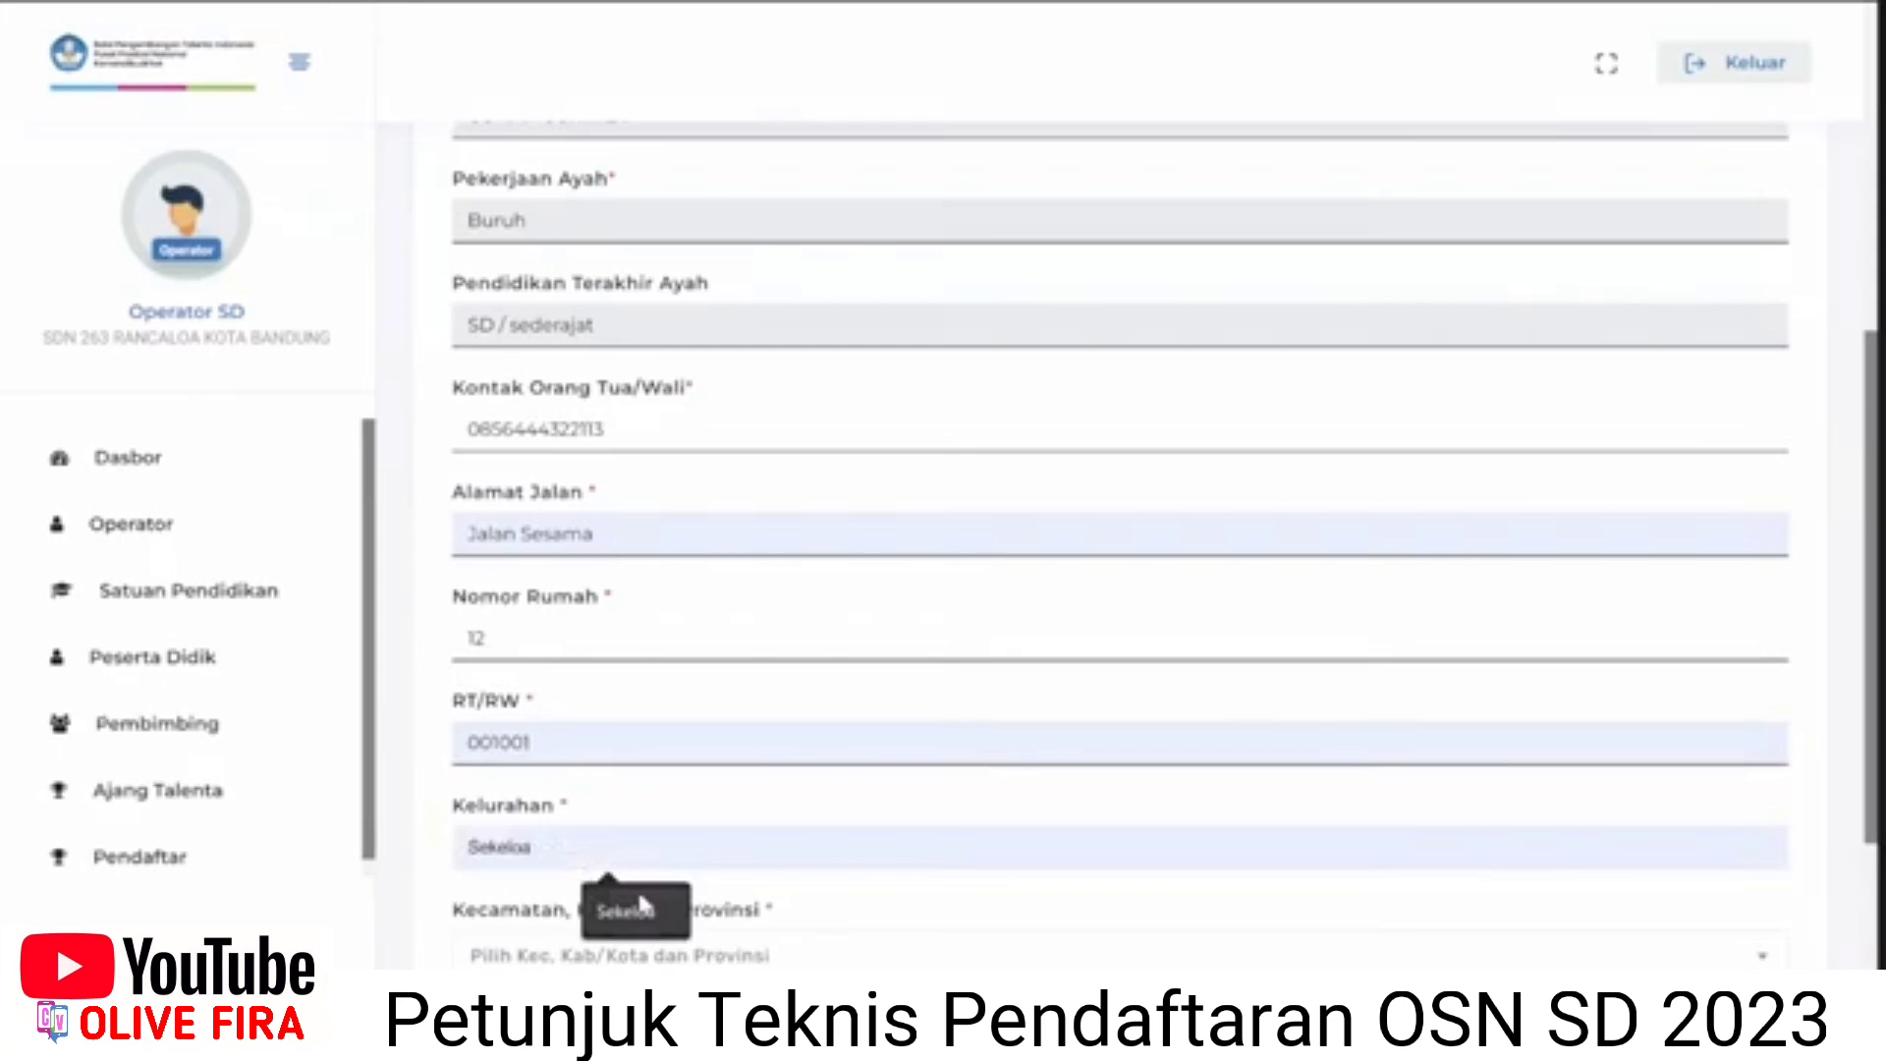
scroll(648, 884, "down", 2)
left_click(678, 830)
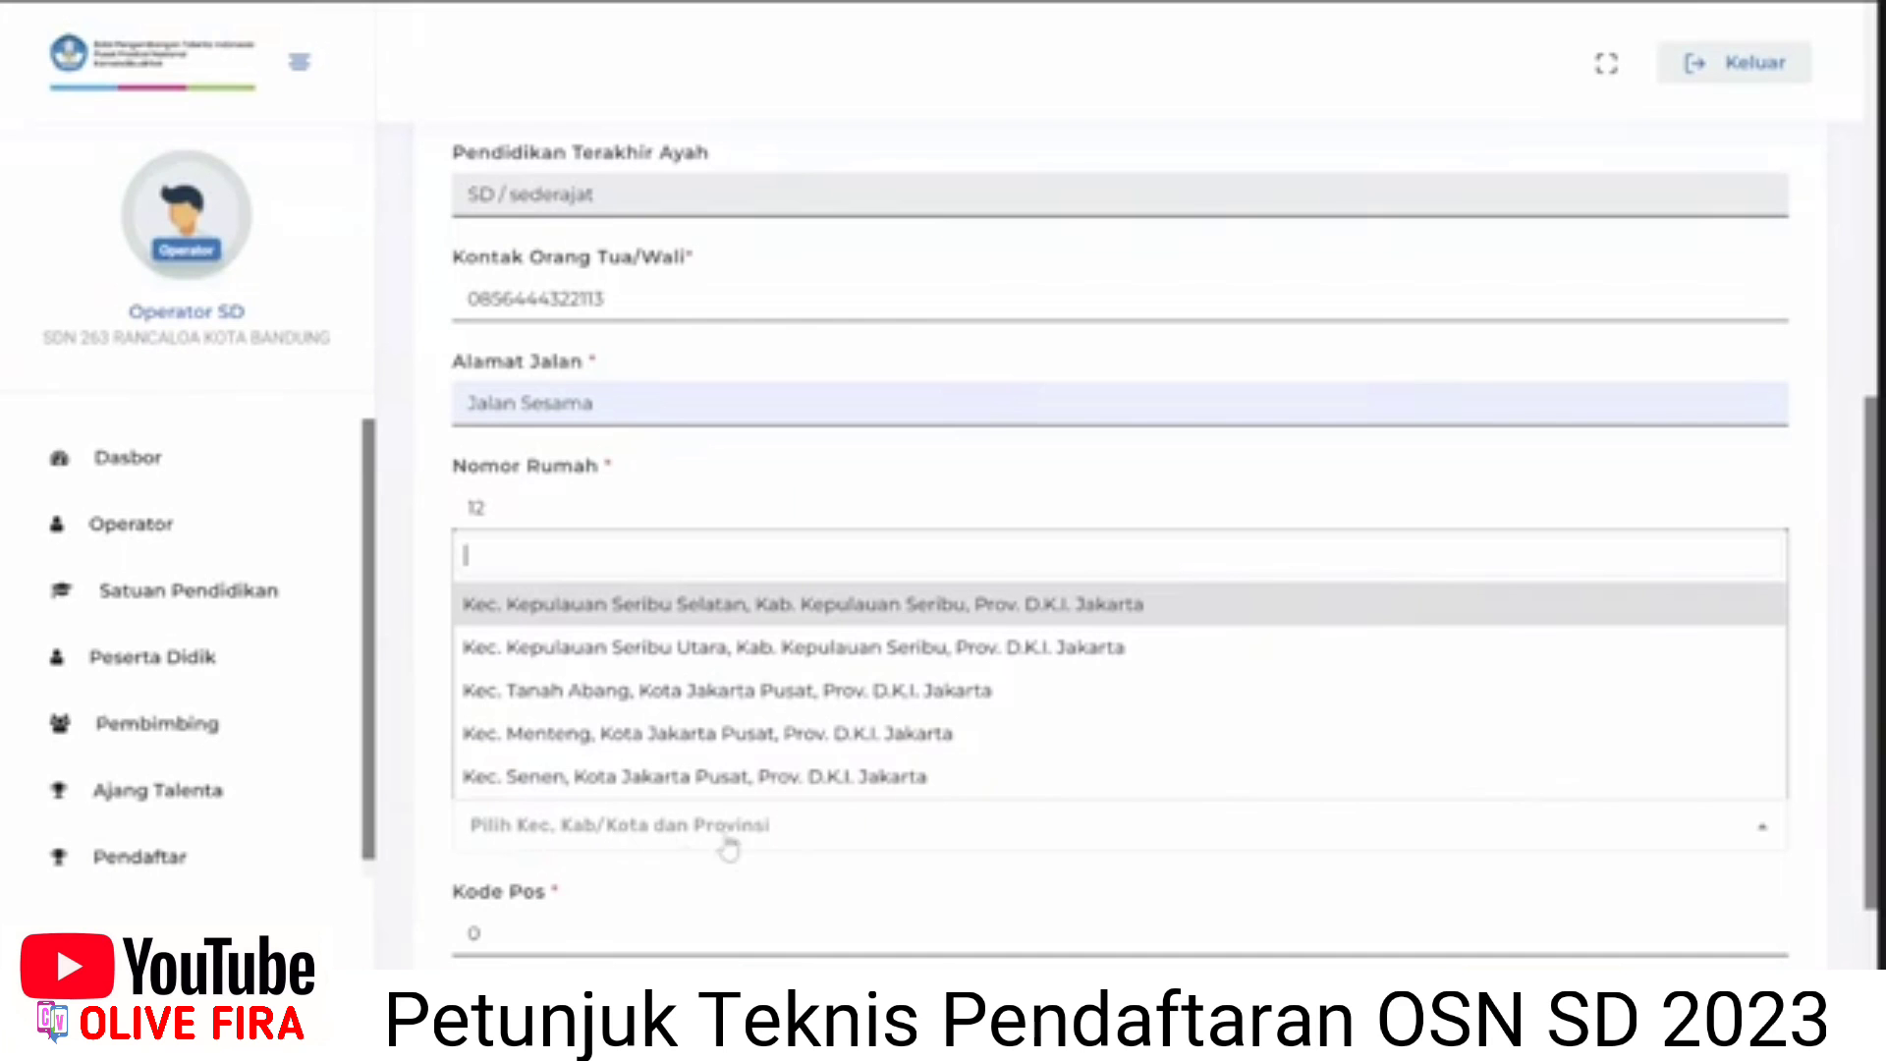
Choose district Kec. Coblong, Kota Bandung, enter postal code 40132, and save the form.
type("se")
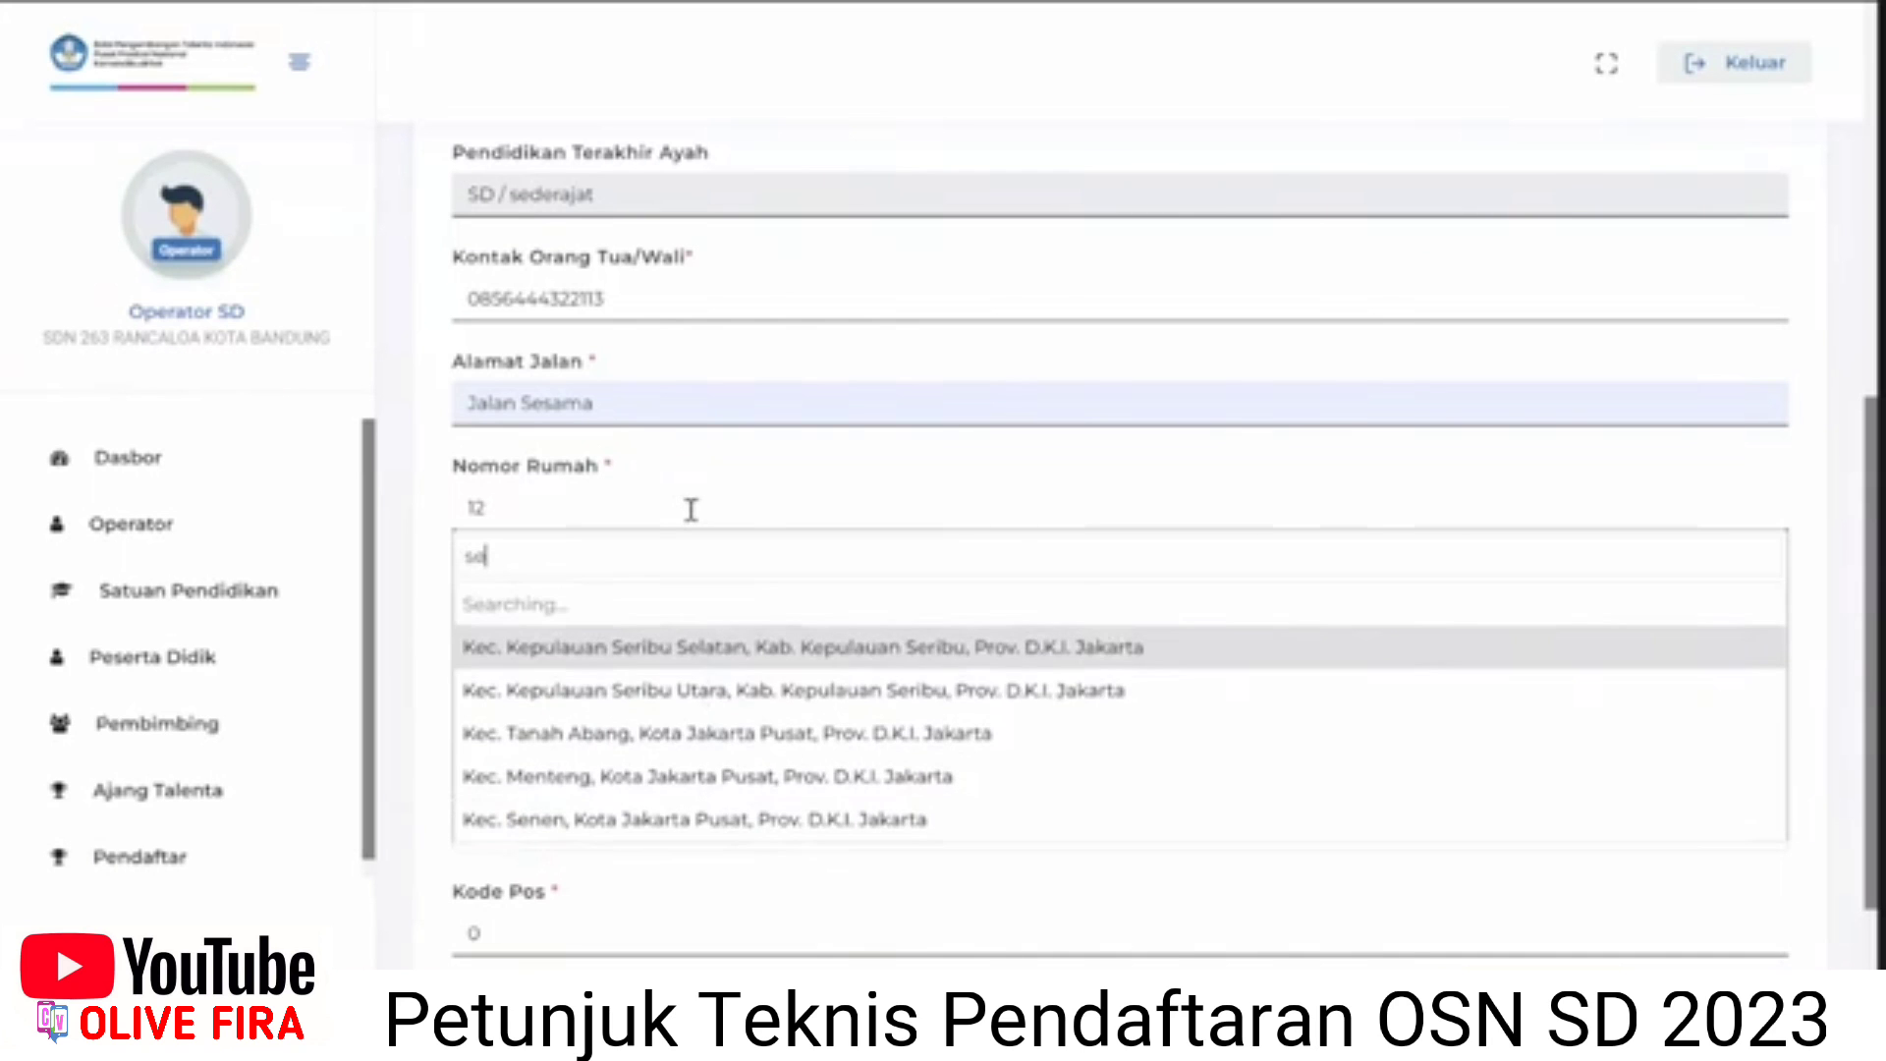
type("j")
key("BackSpace")
type("ke")
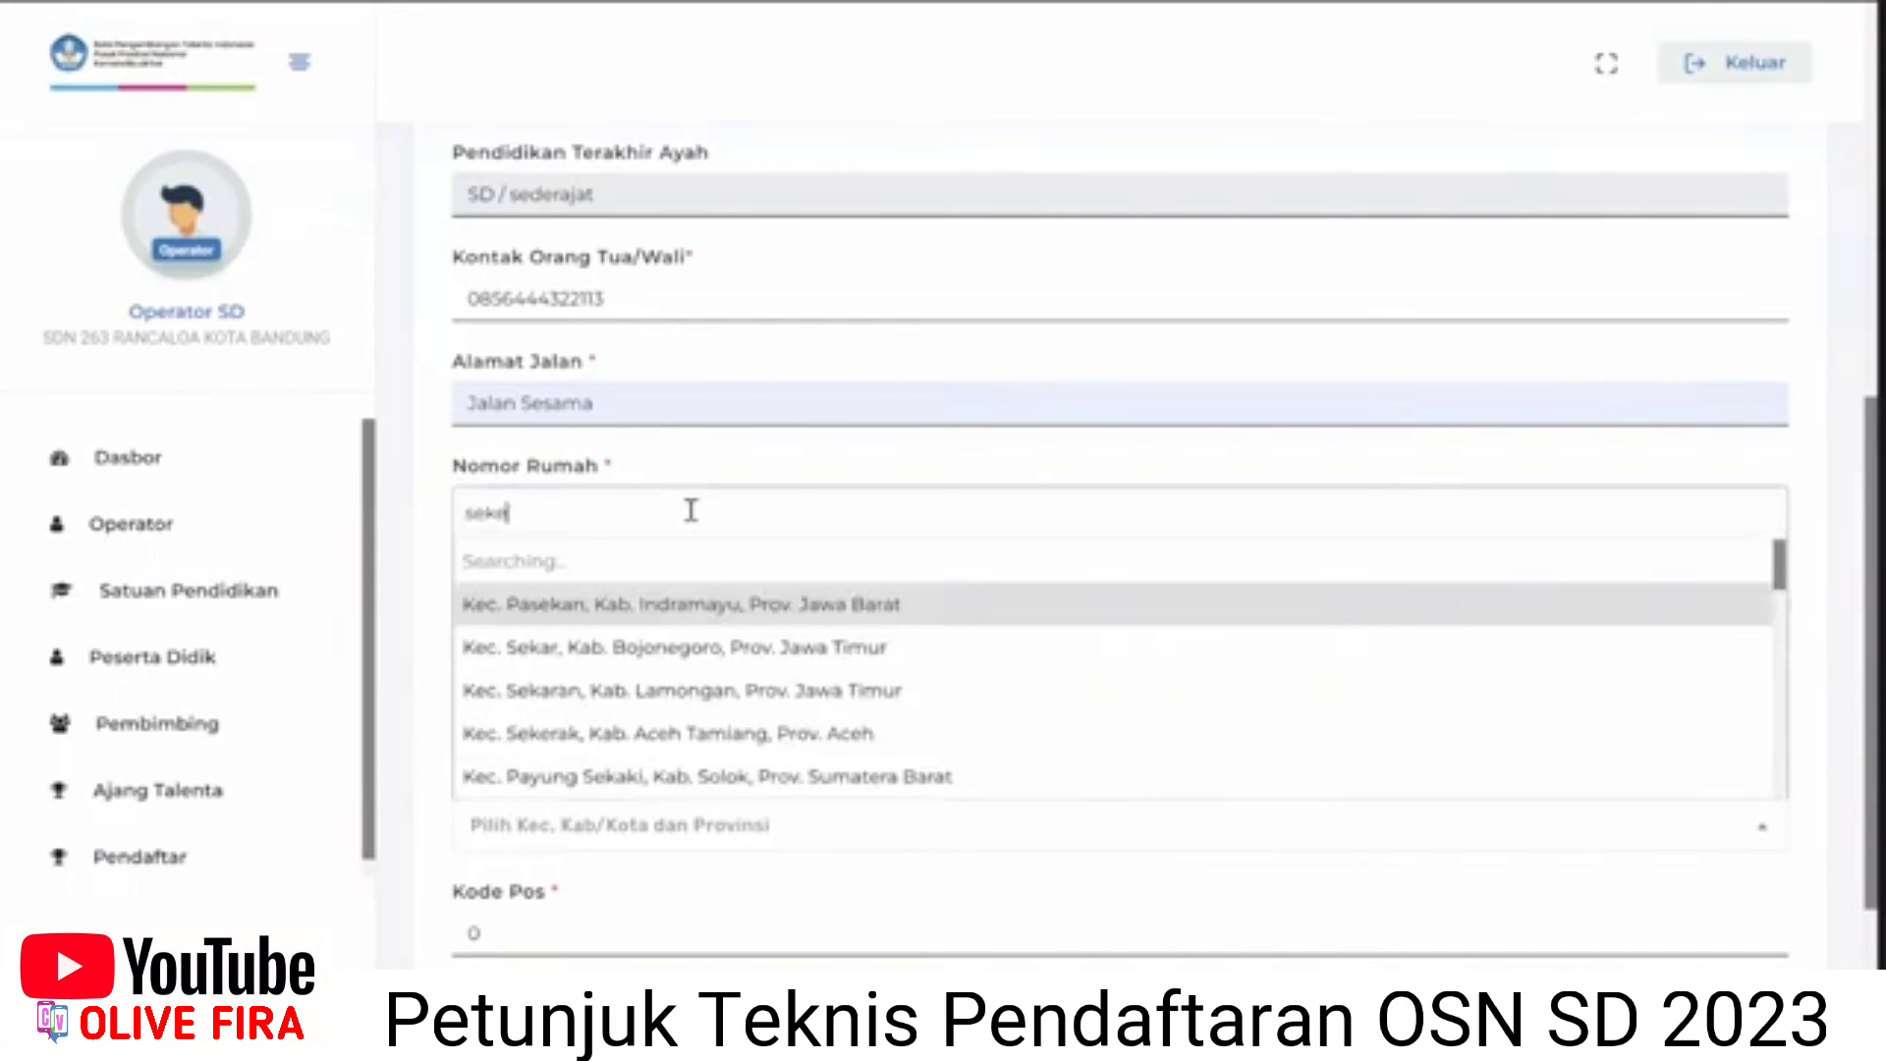
type("lo")
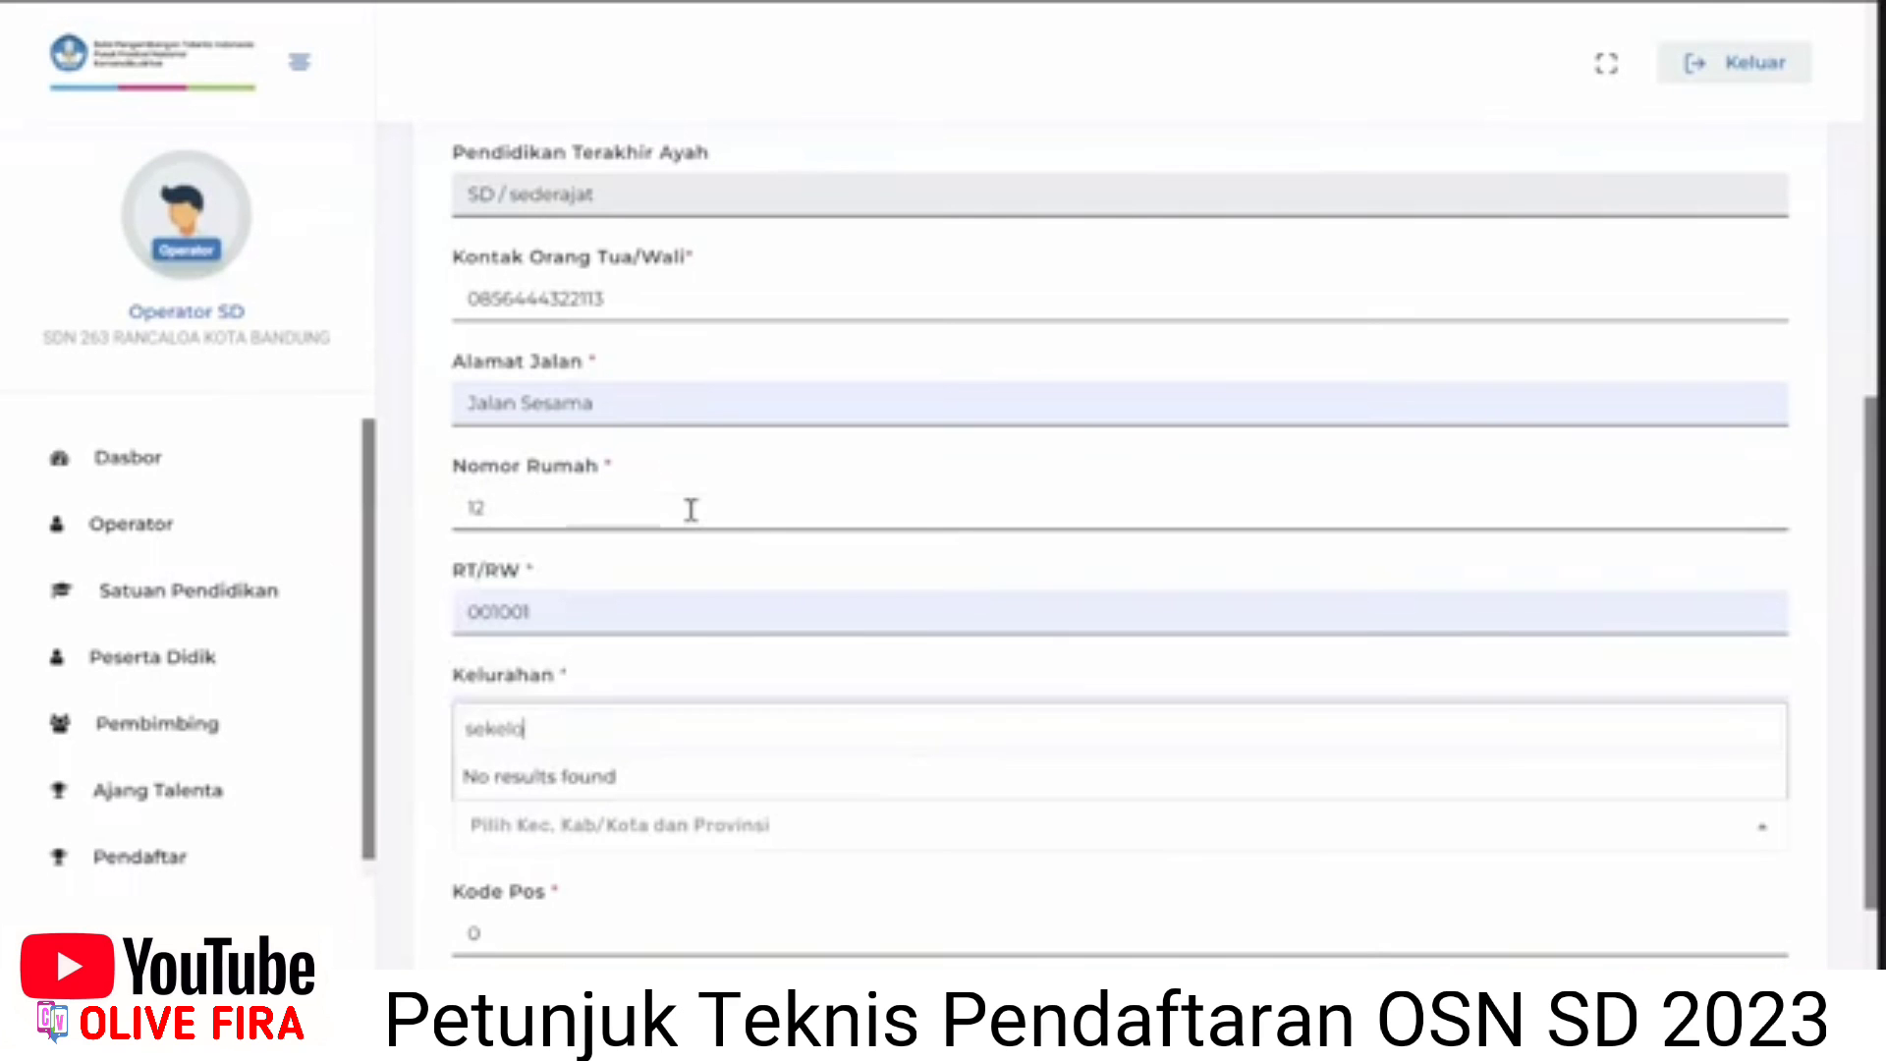
key("BackSpace")
key("BackSpace")
key("BackSpace")
key("BackSpace")
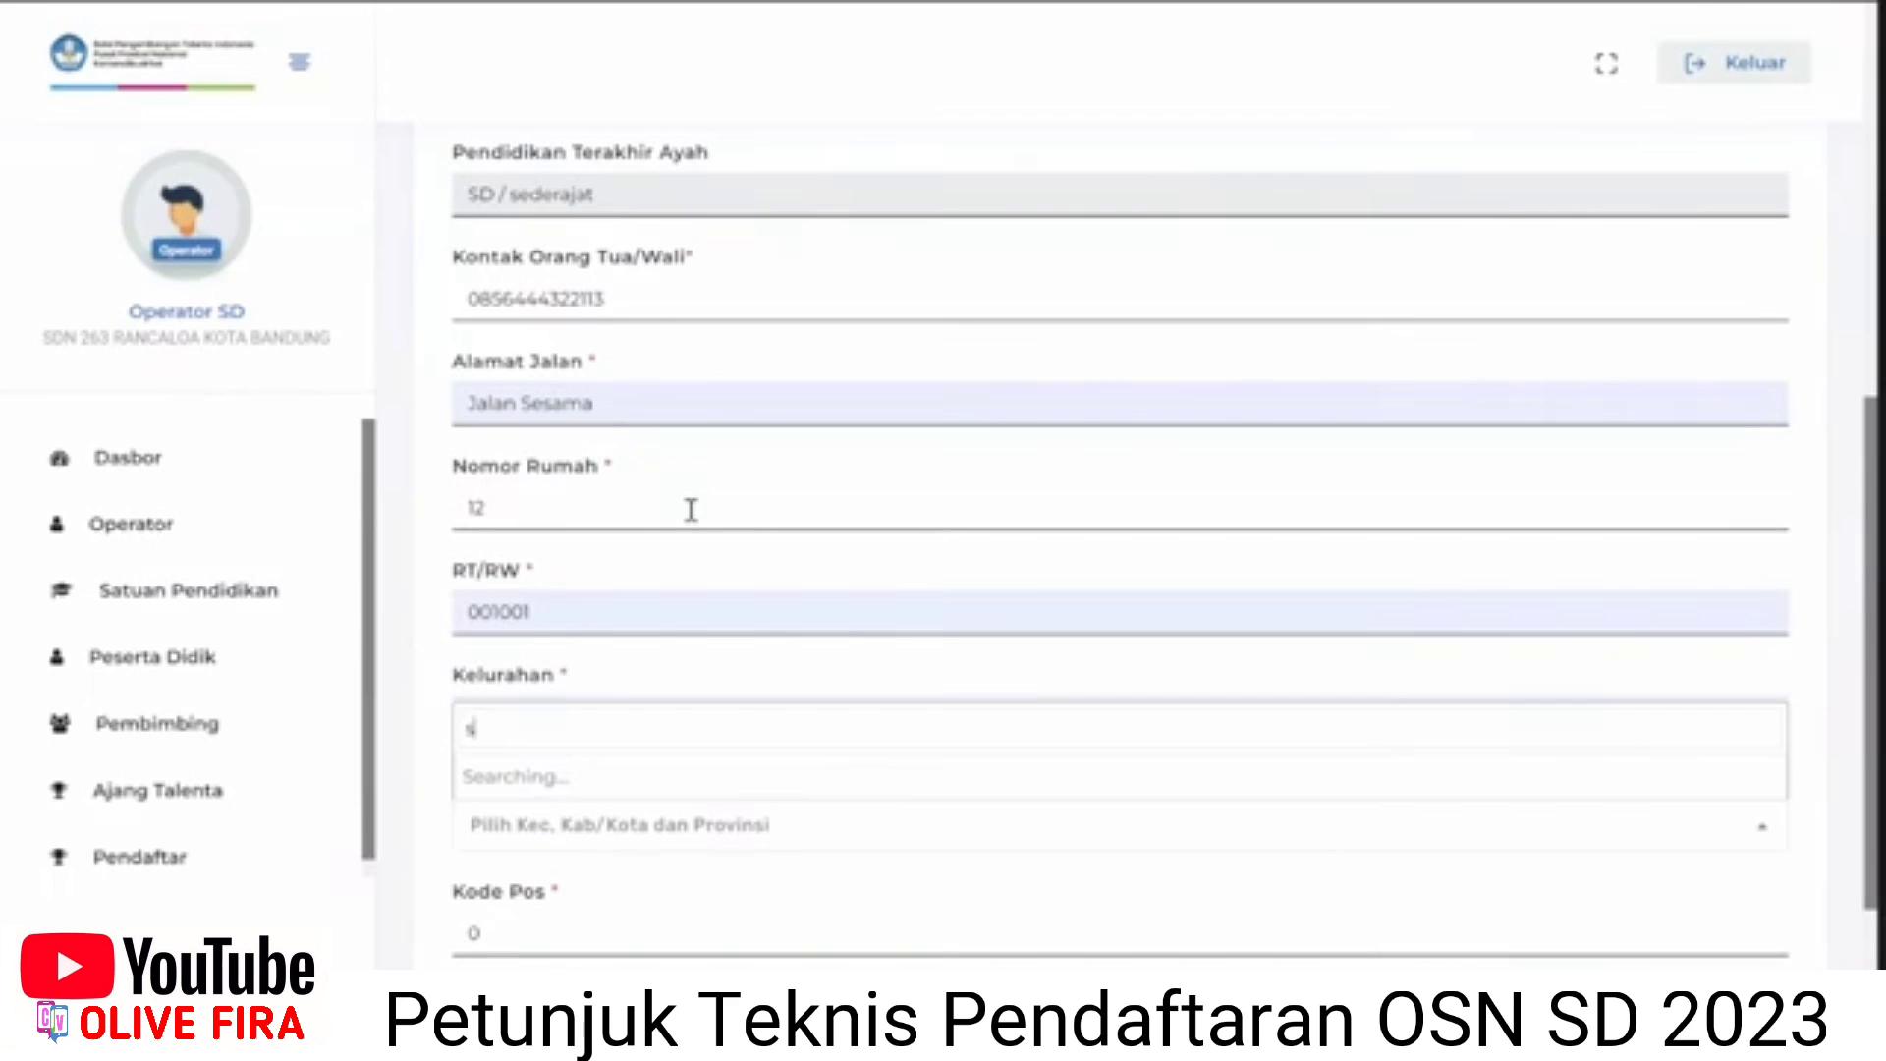
key("BackSpace")
type("coblong")
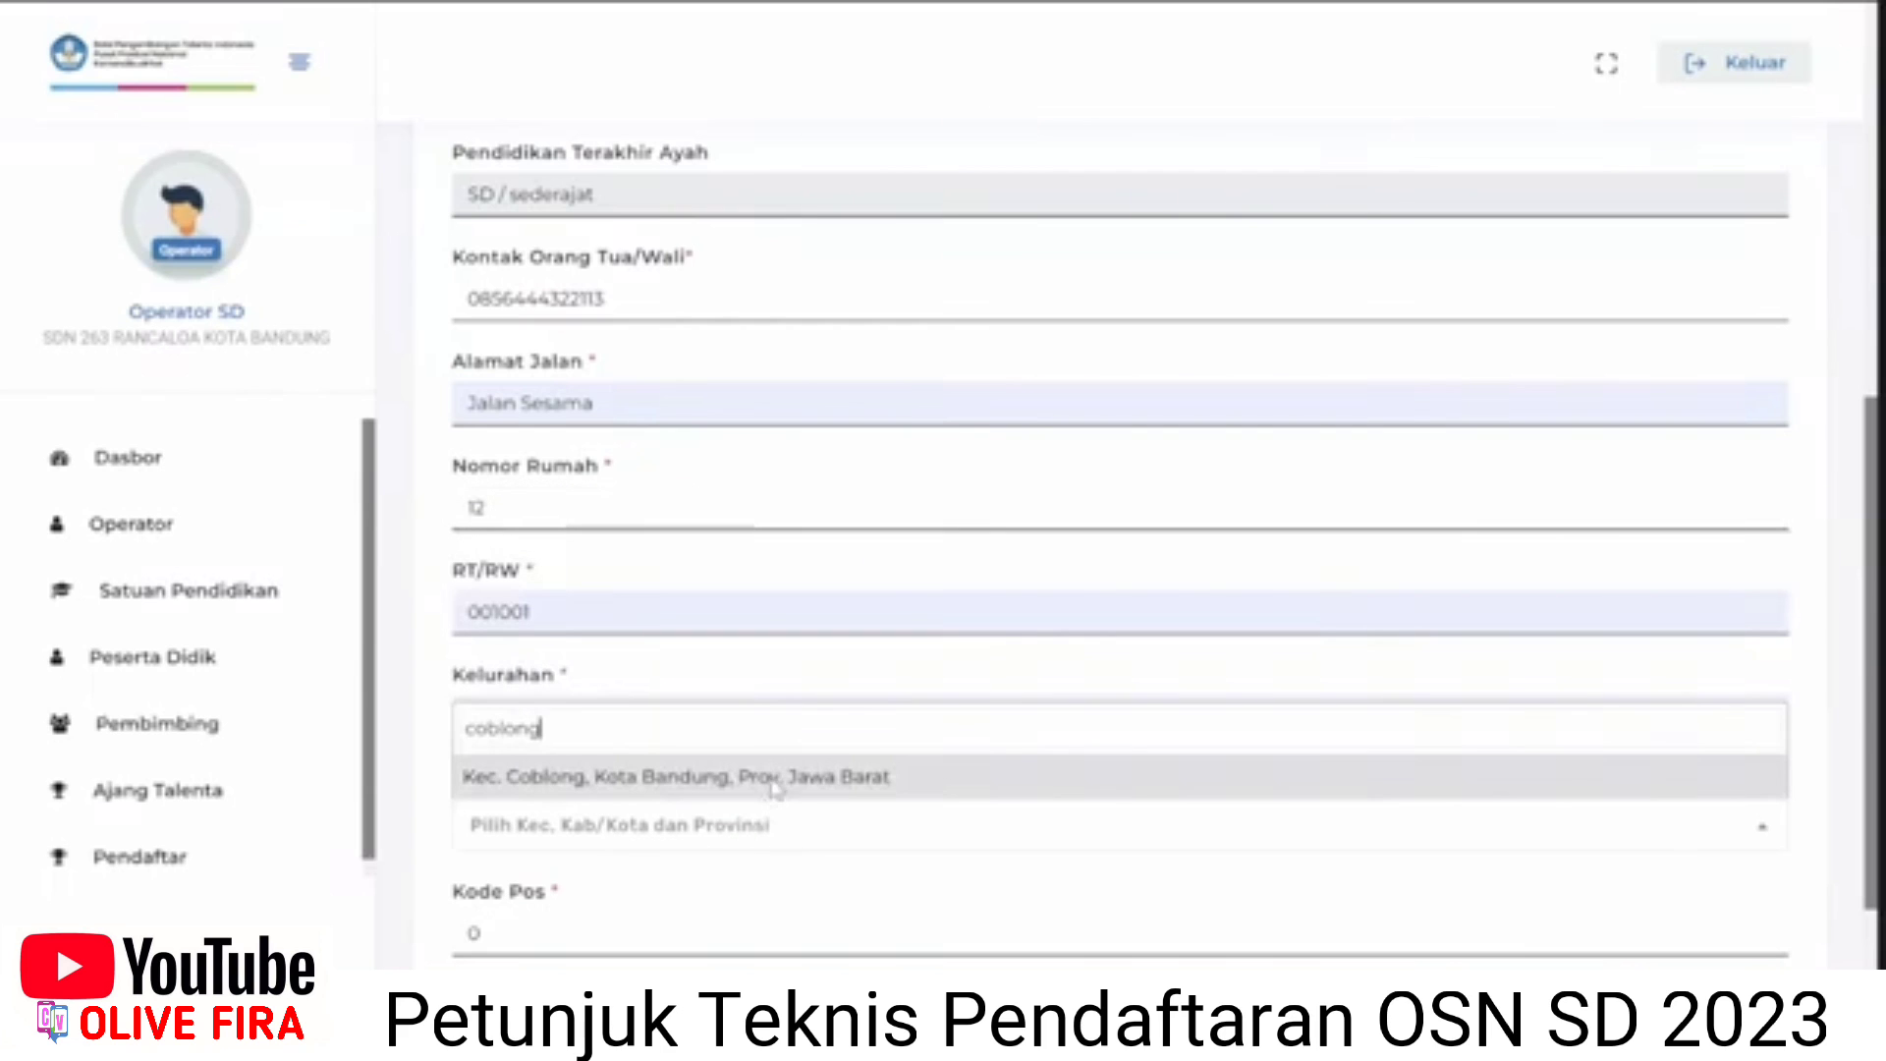
left_click(765, 786)
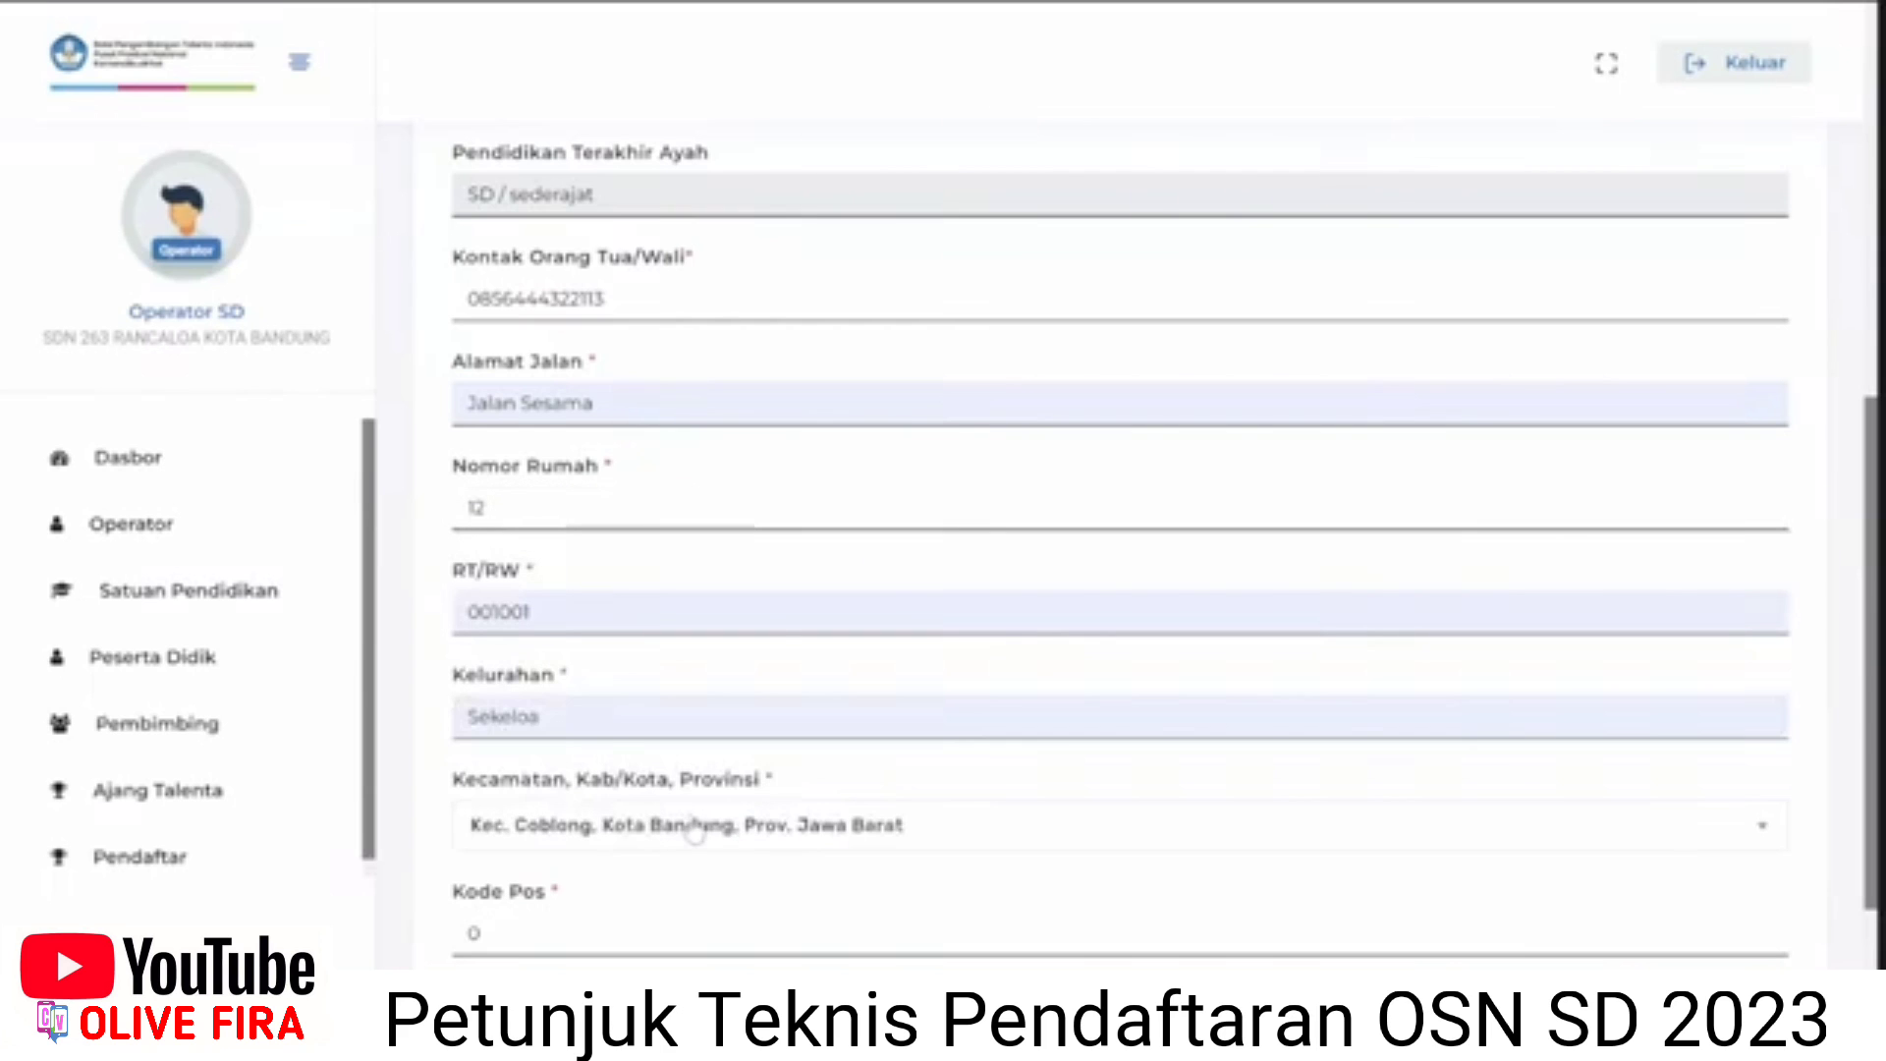
left_click(640, 923)
type("4")
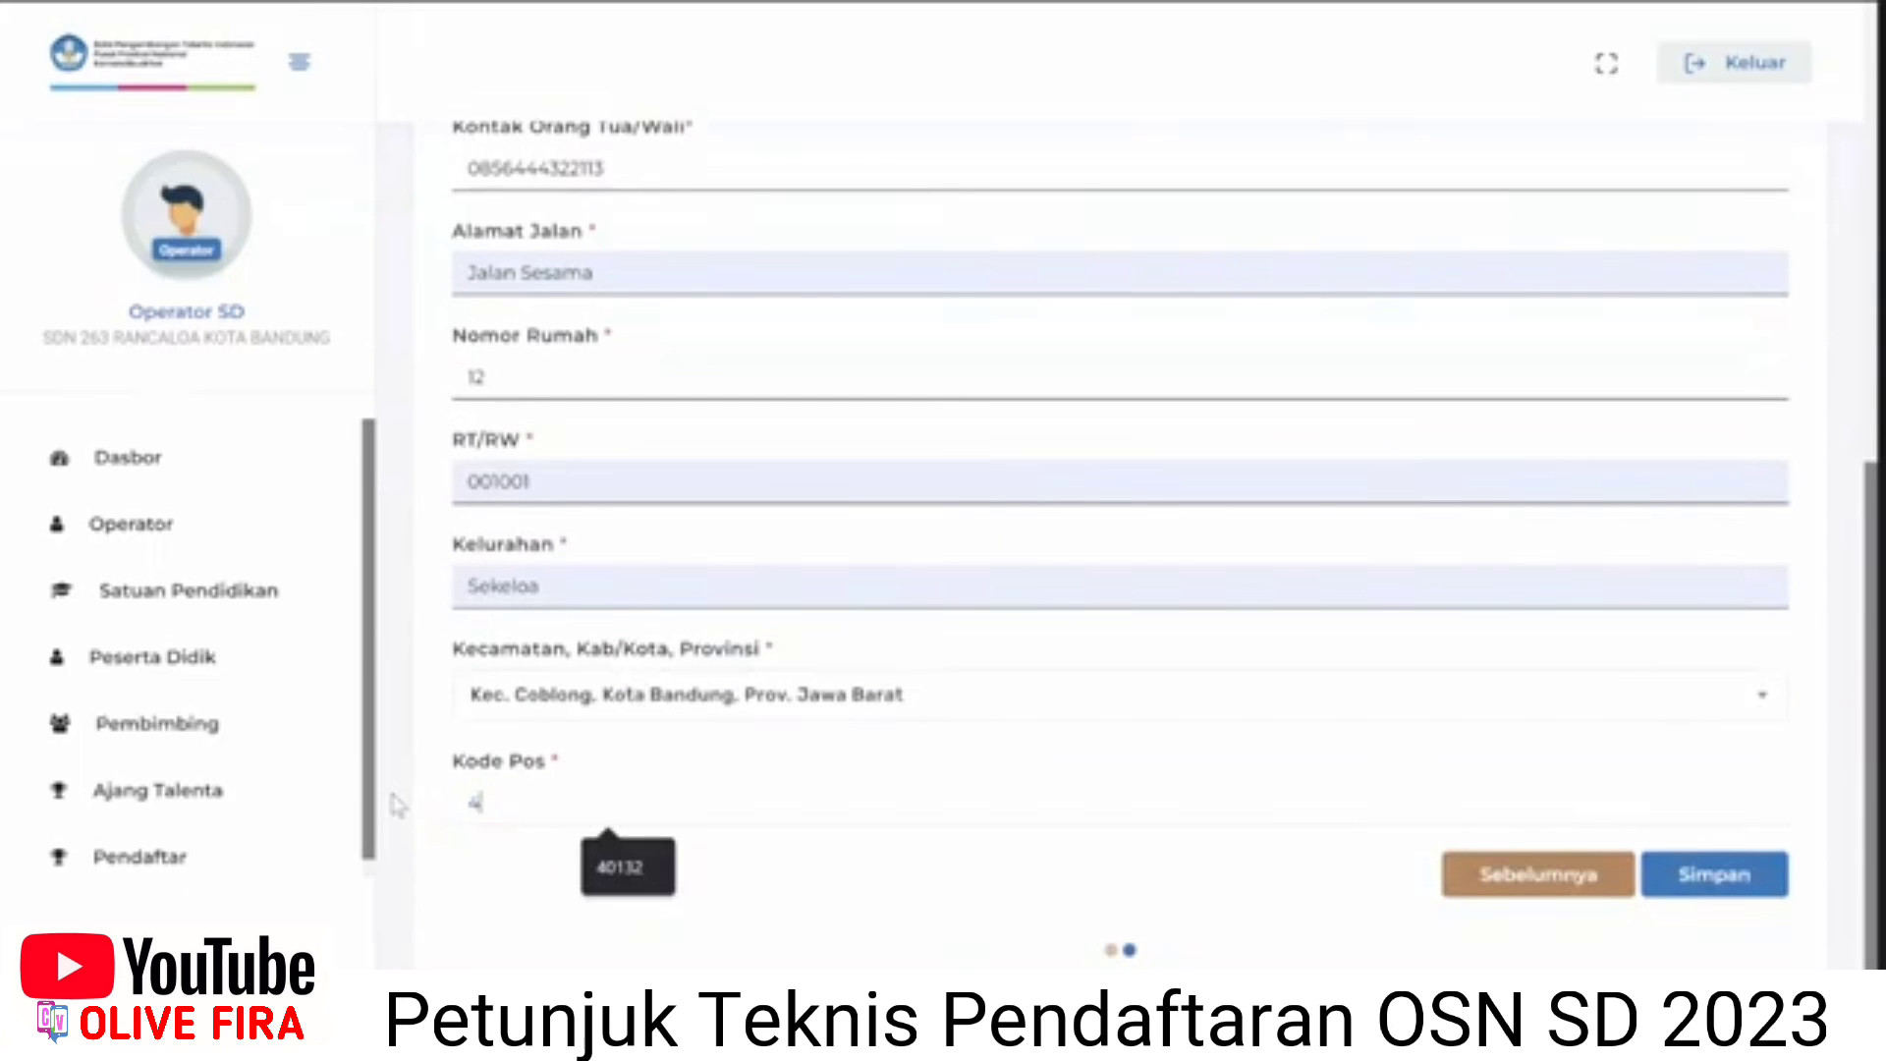
type("0132")
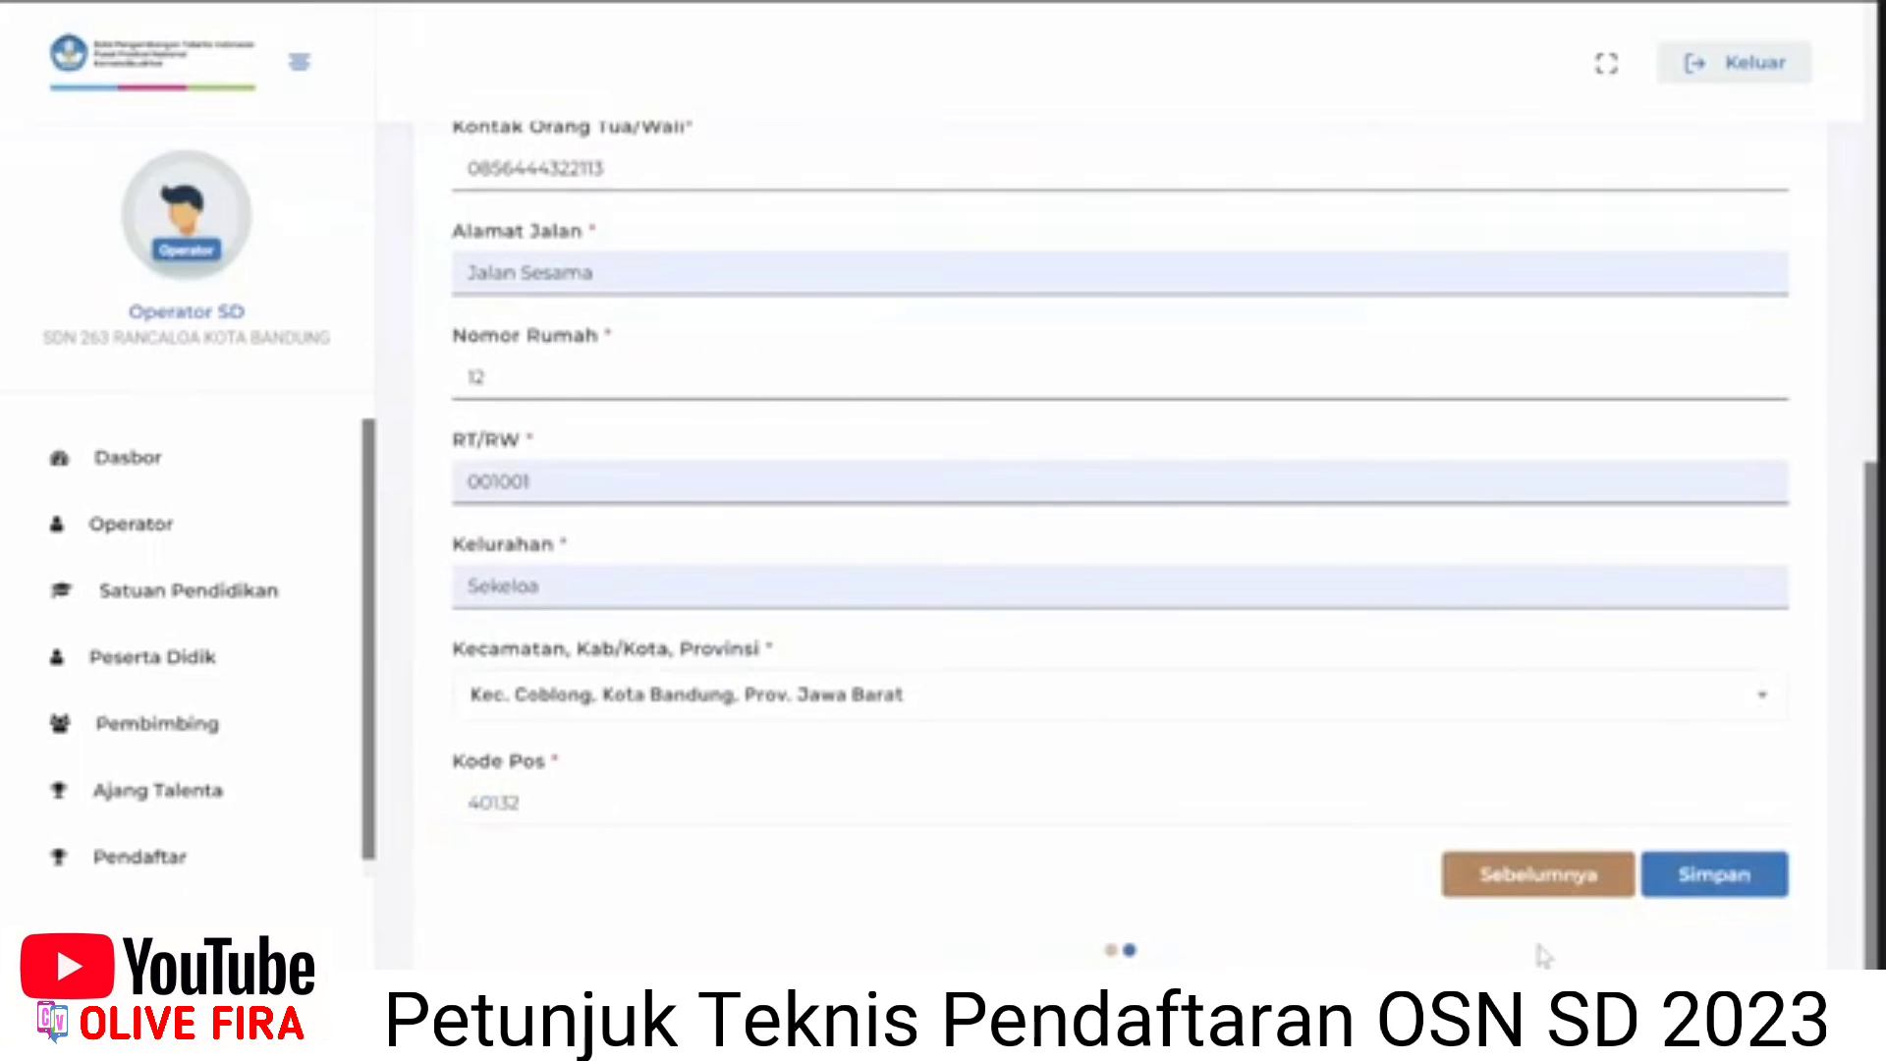
left_click(1734, 878)
Highlight the student's row in the list, then go to the Pembimbing page.
scroll(1414, 839, "down", 2)
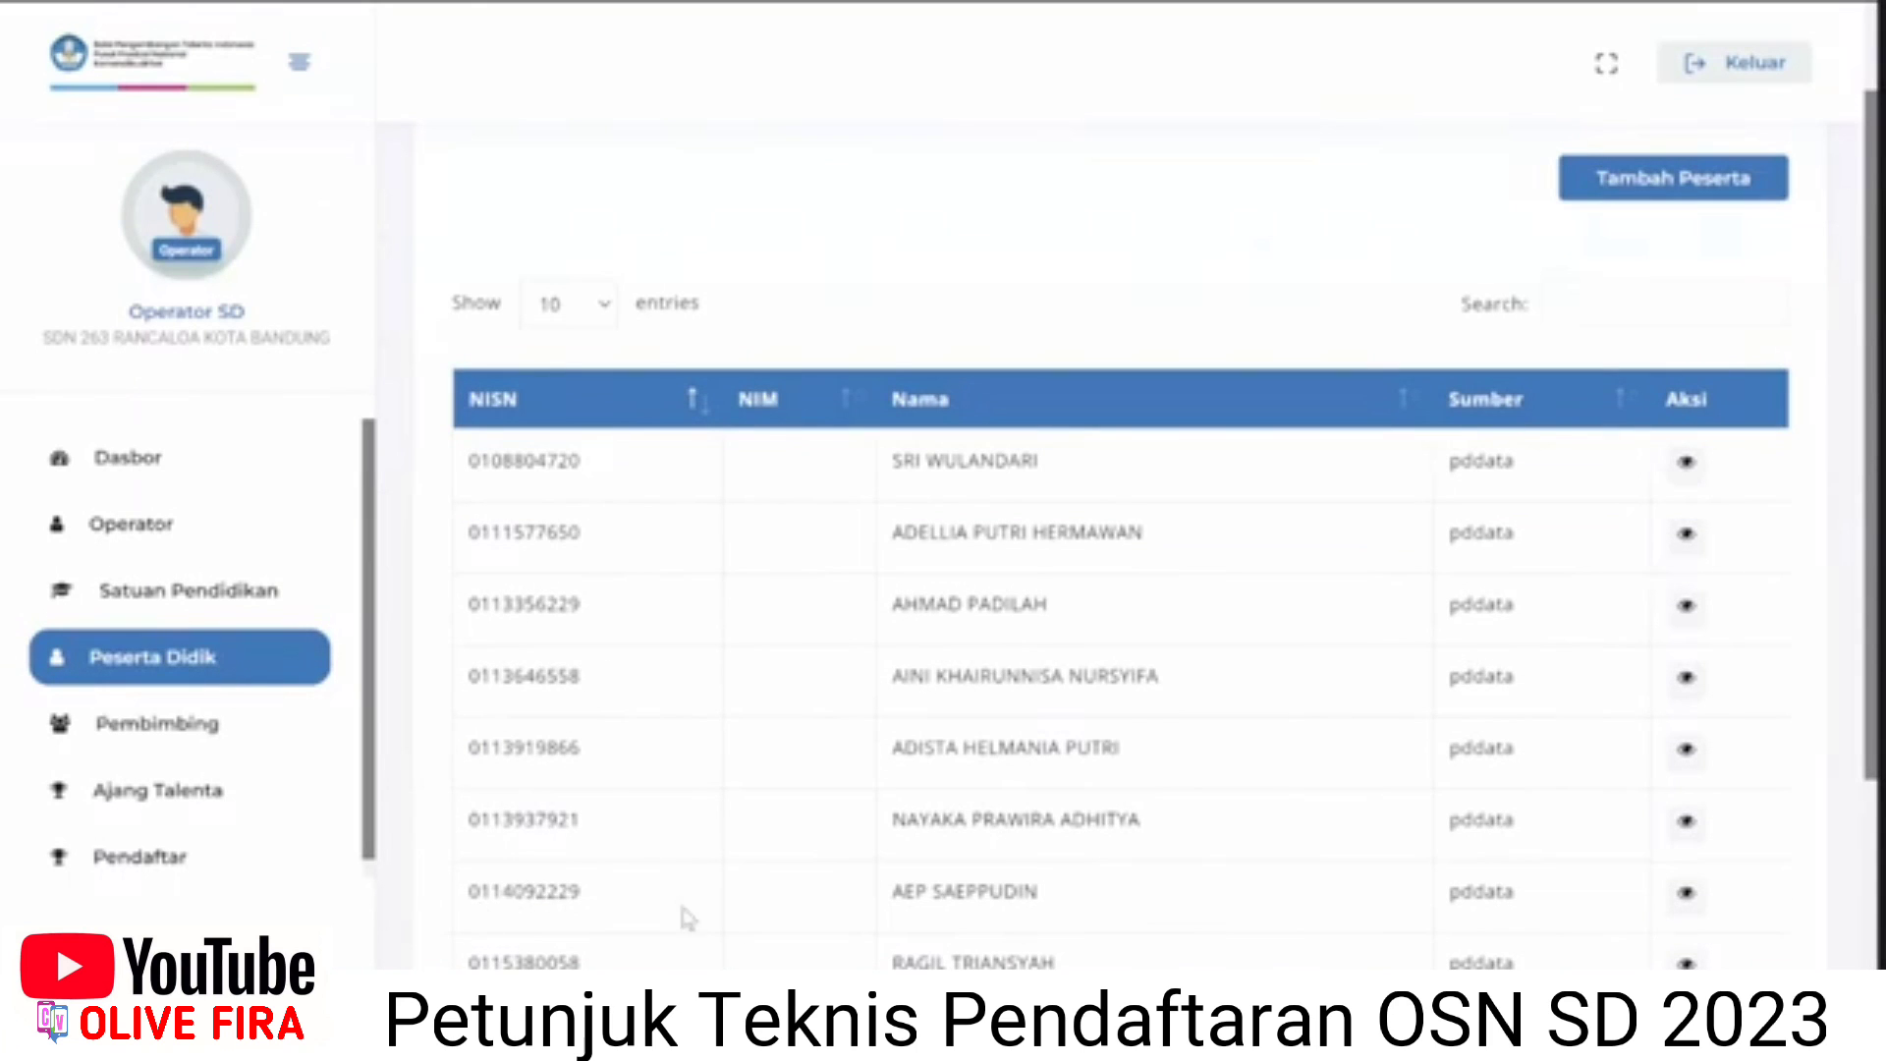
left_click_drag(477, 891, 1569, 913)
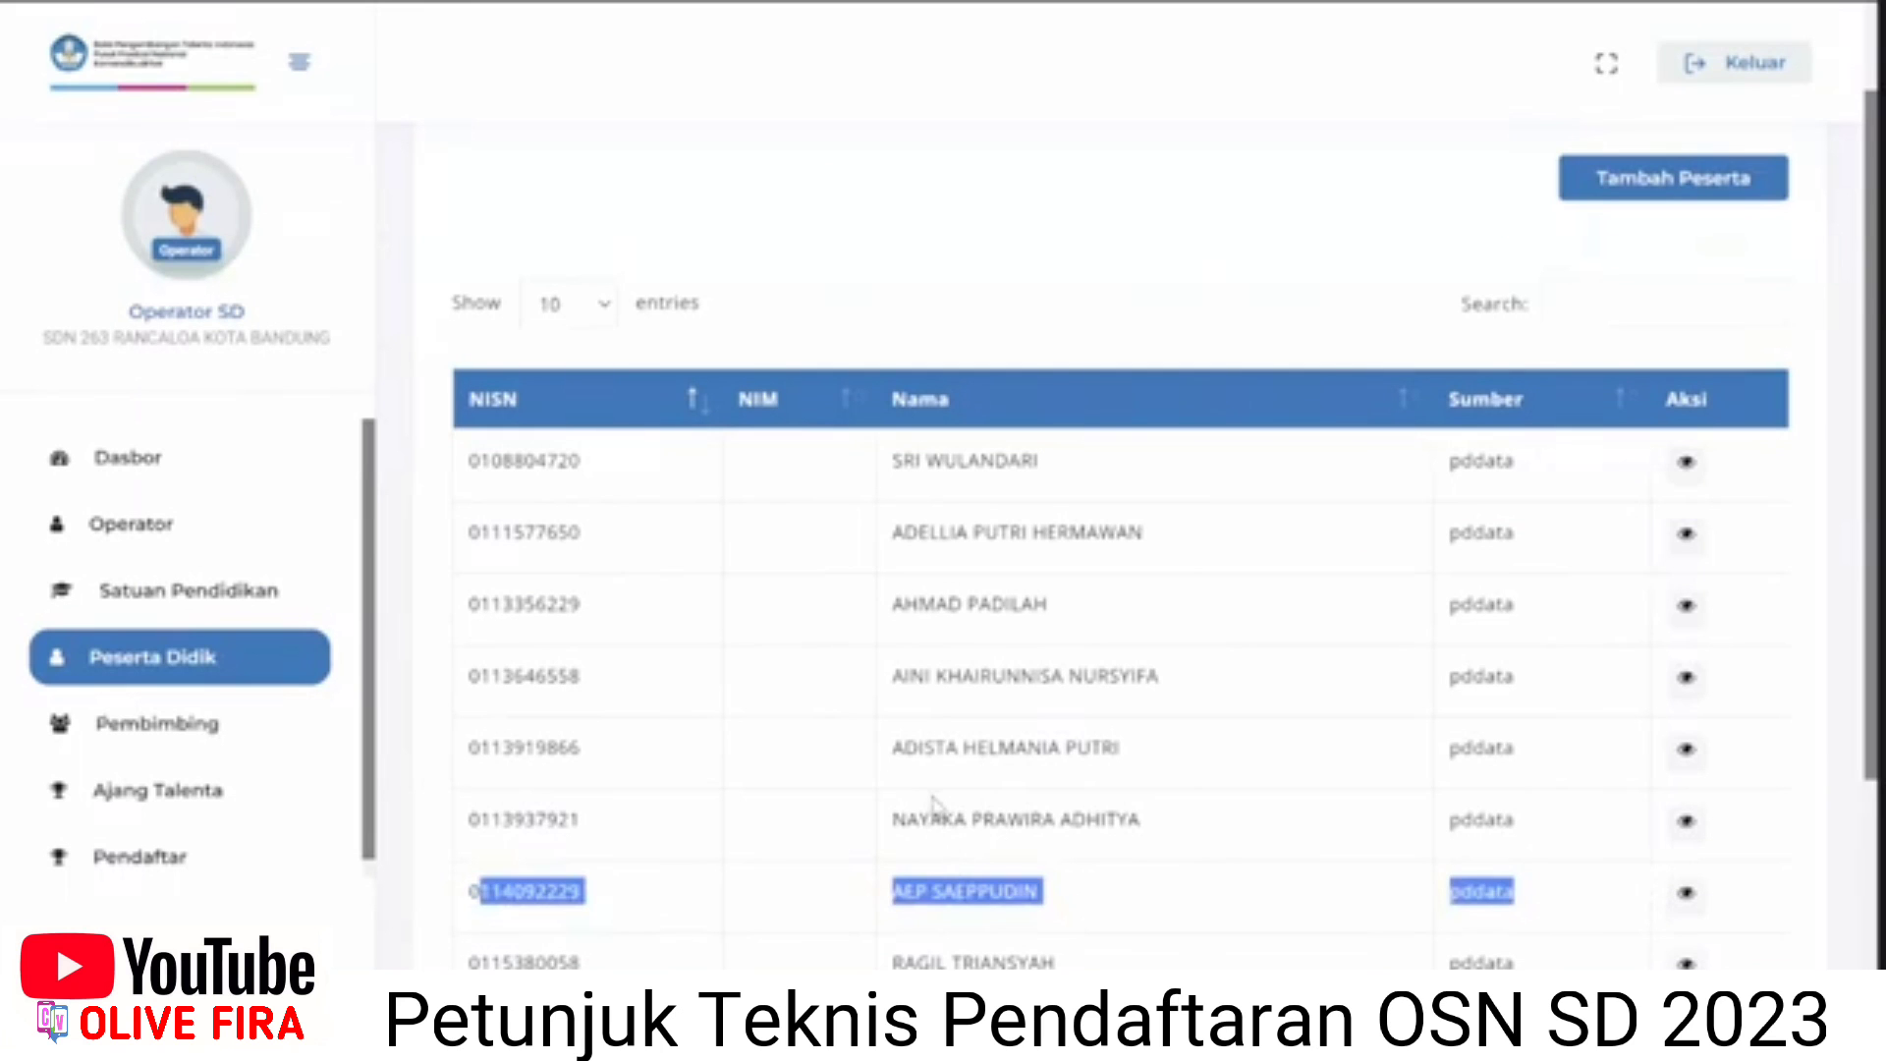
scroll(928, 800, "up", 2)
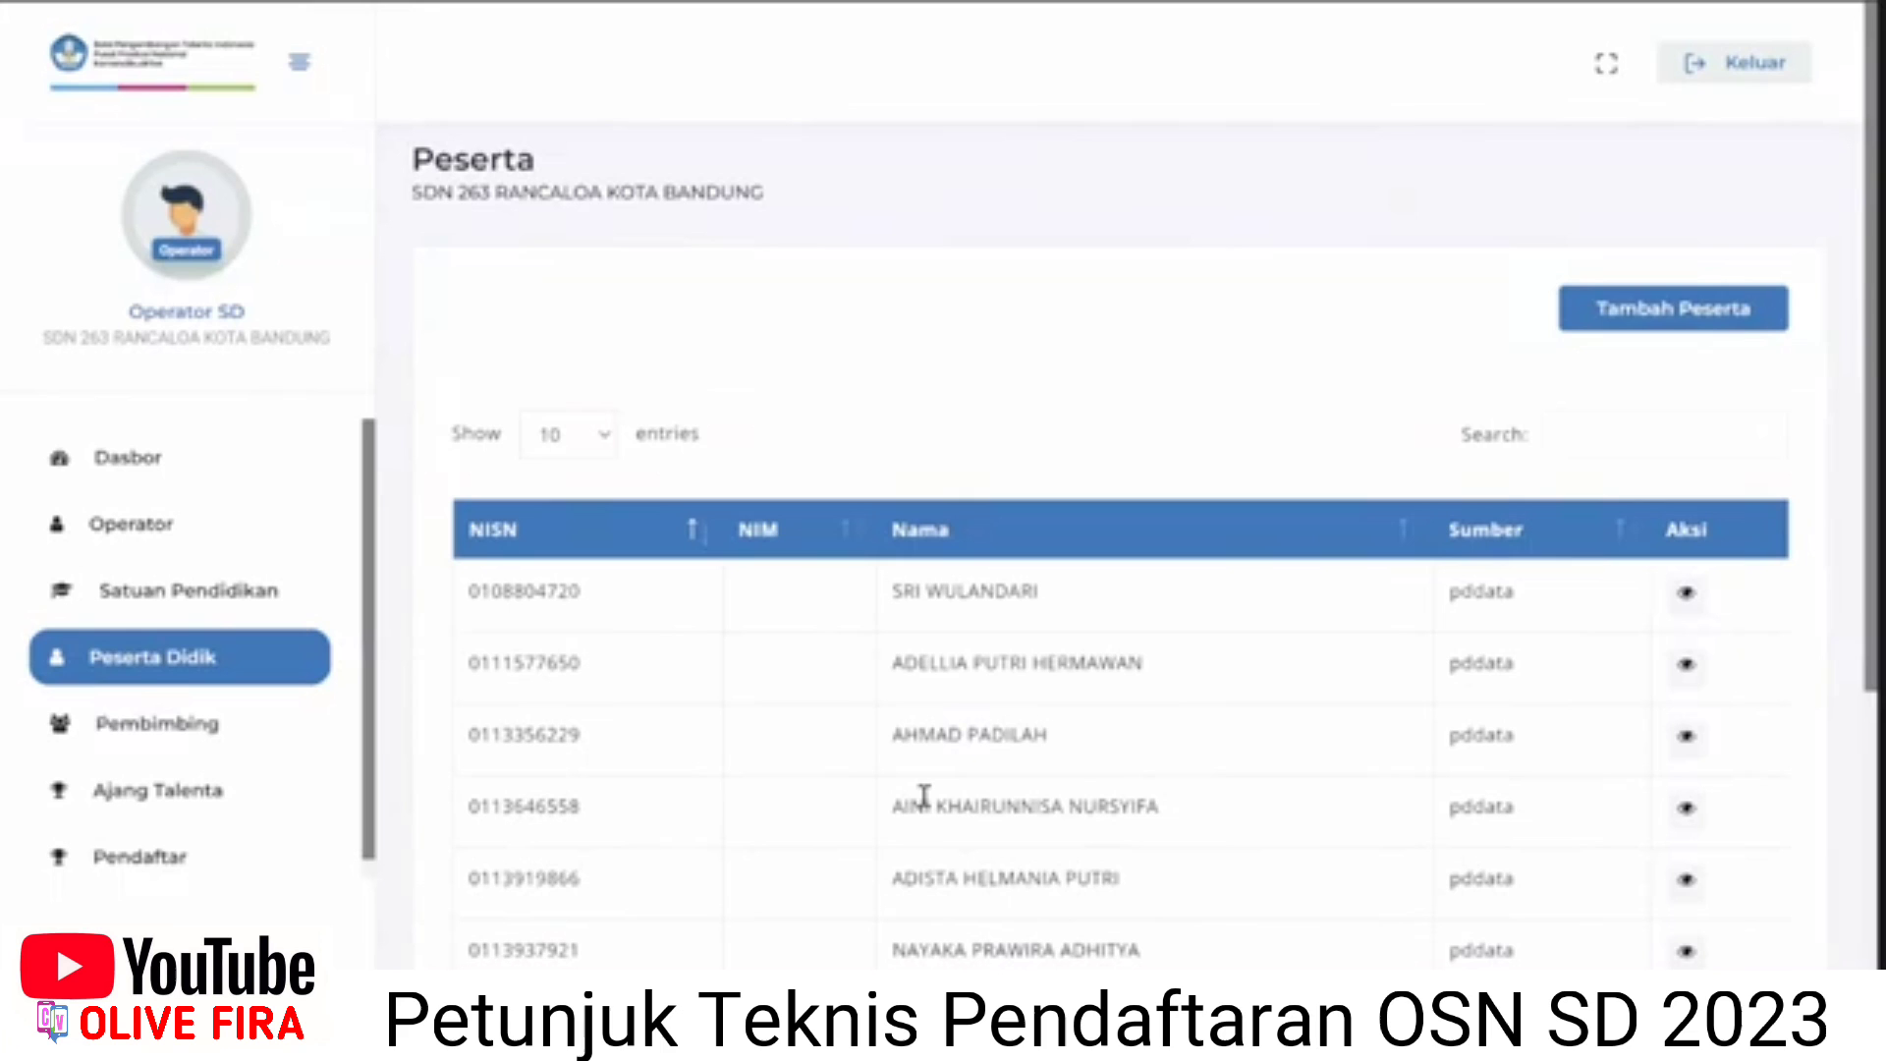
left_click(212, 732)
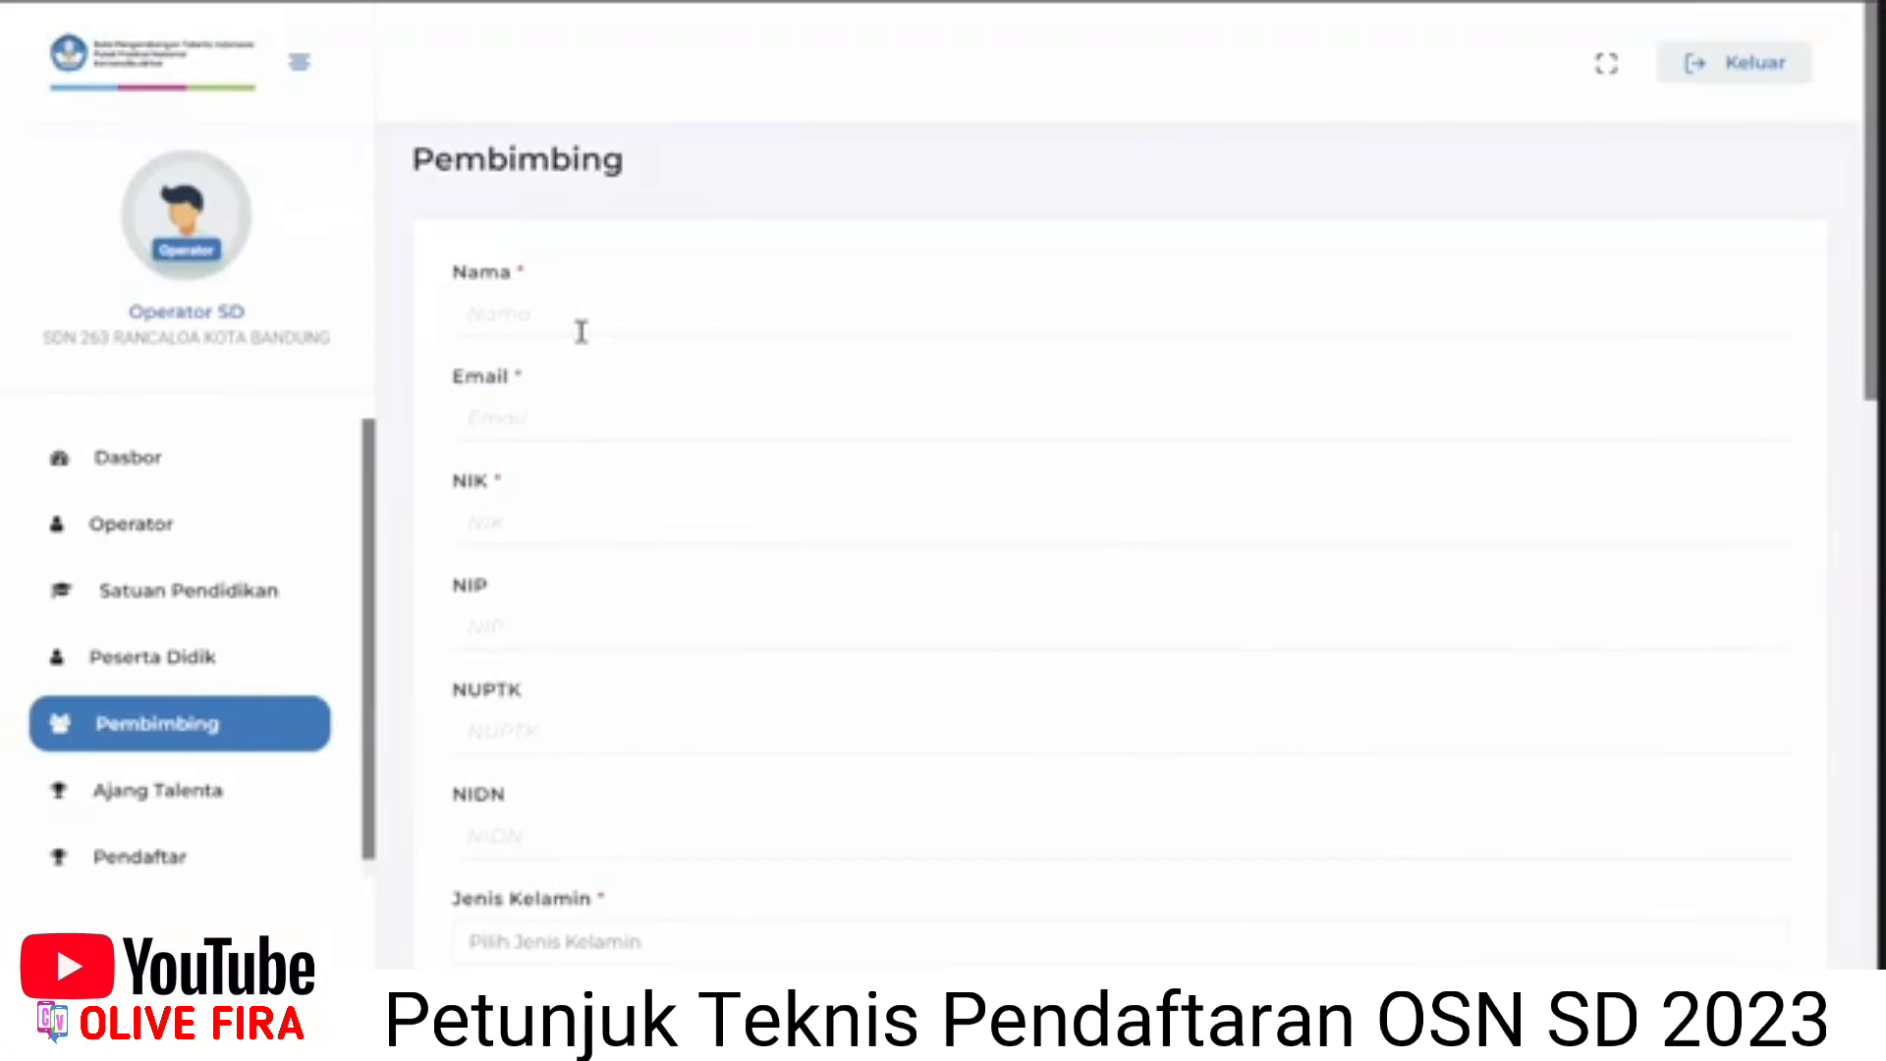
Review the Pembimbing form and civil-servant options unsaved, then go to the Ajang Talenta competitions list.
scroll(582, 359, "down", 2)
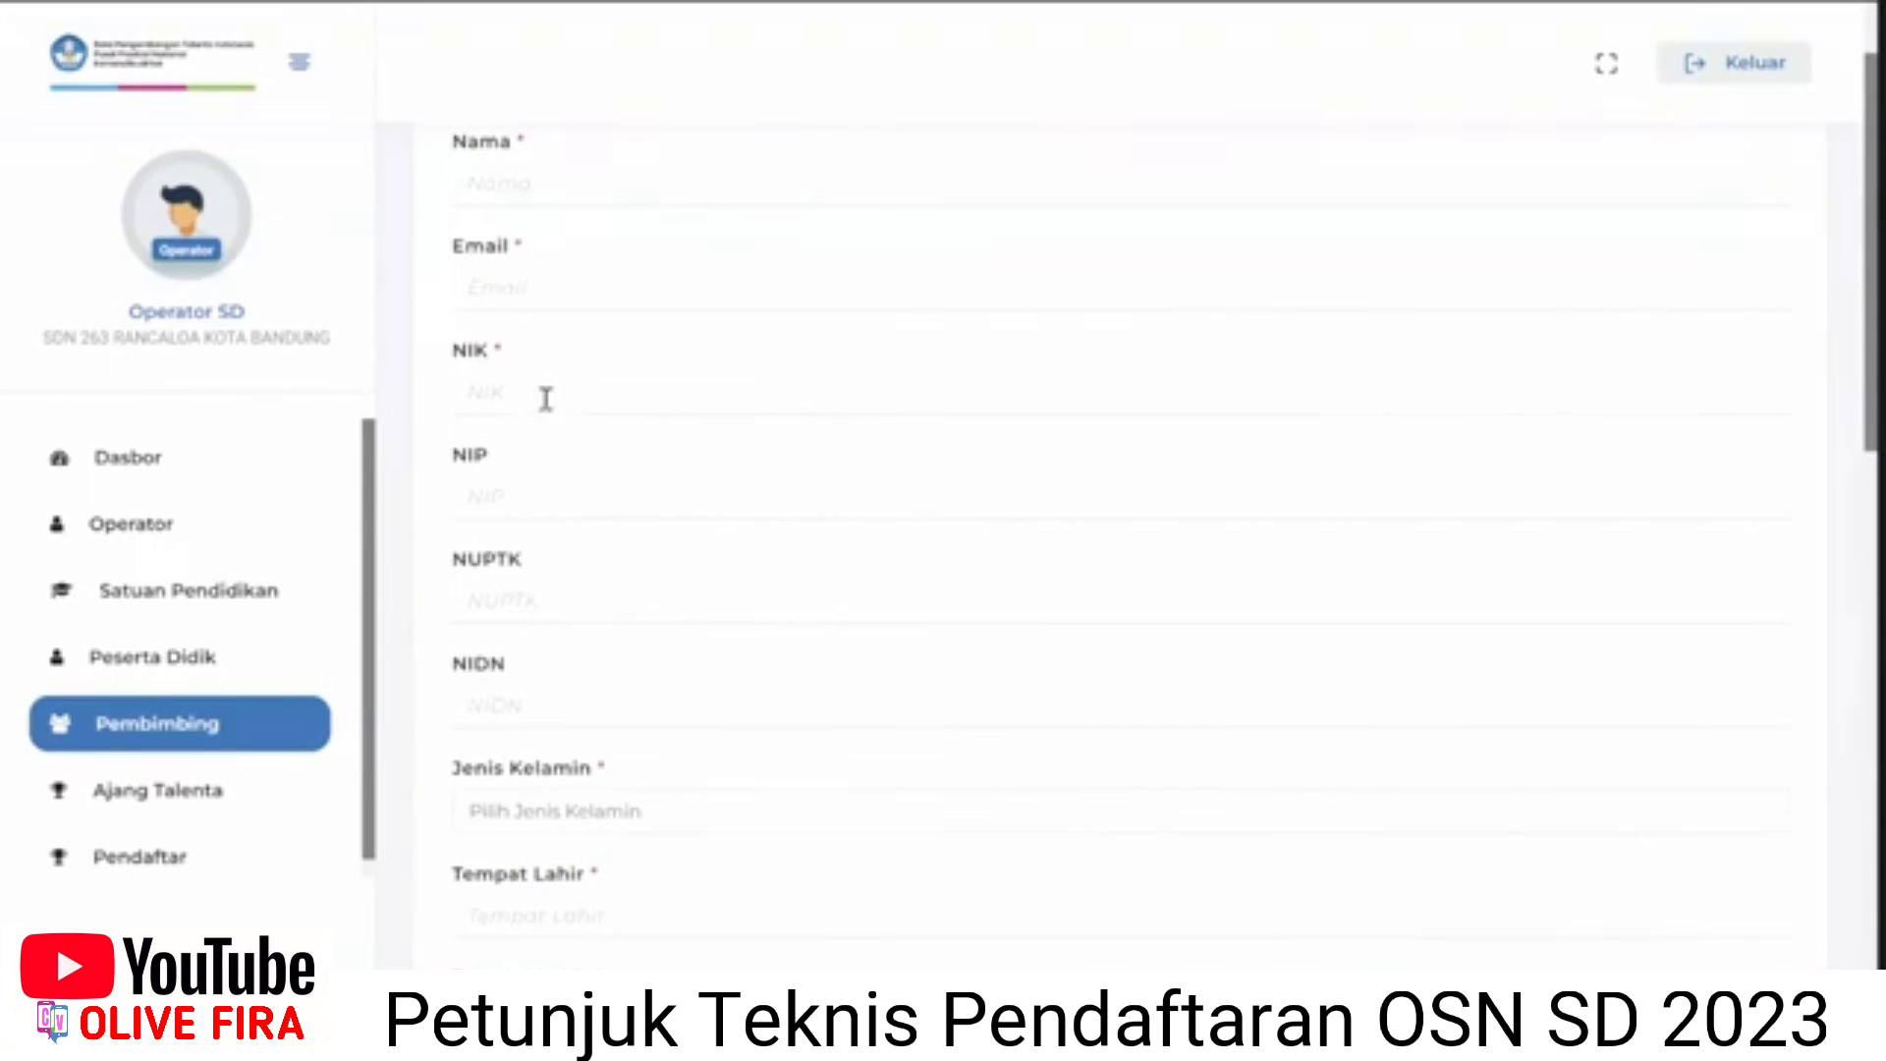
scroll(543, 418, "down", 2)
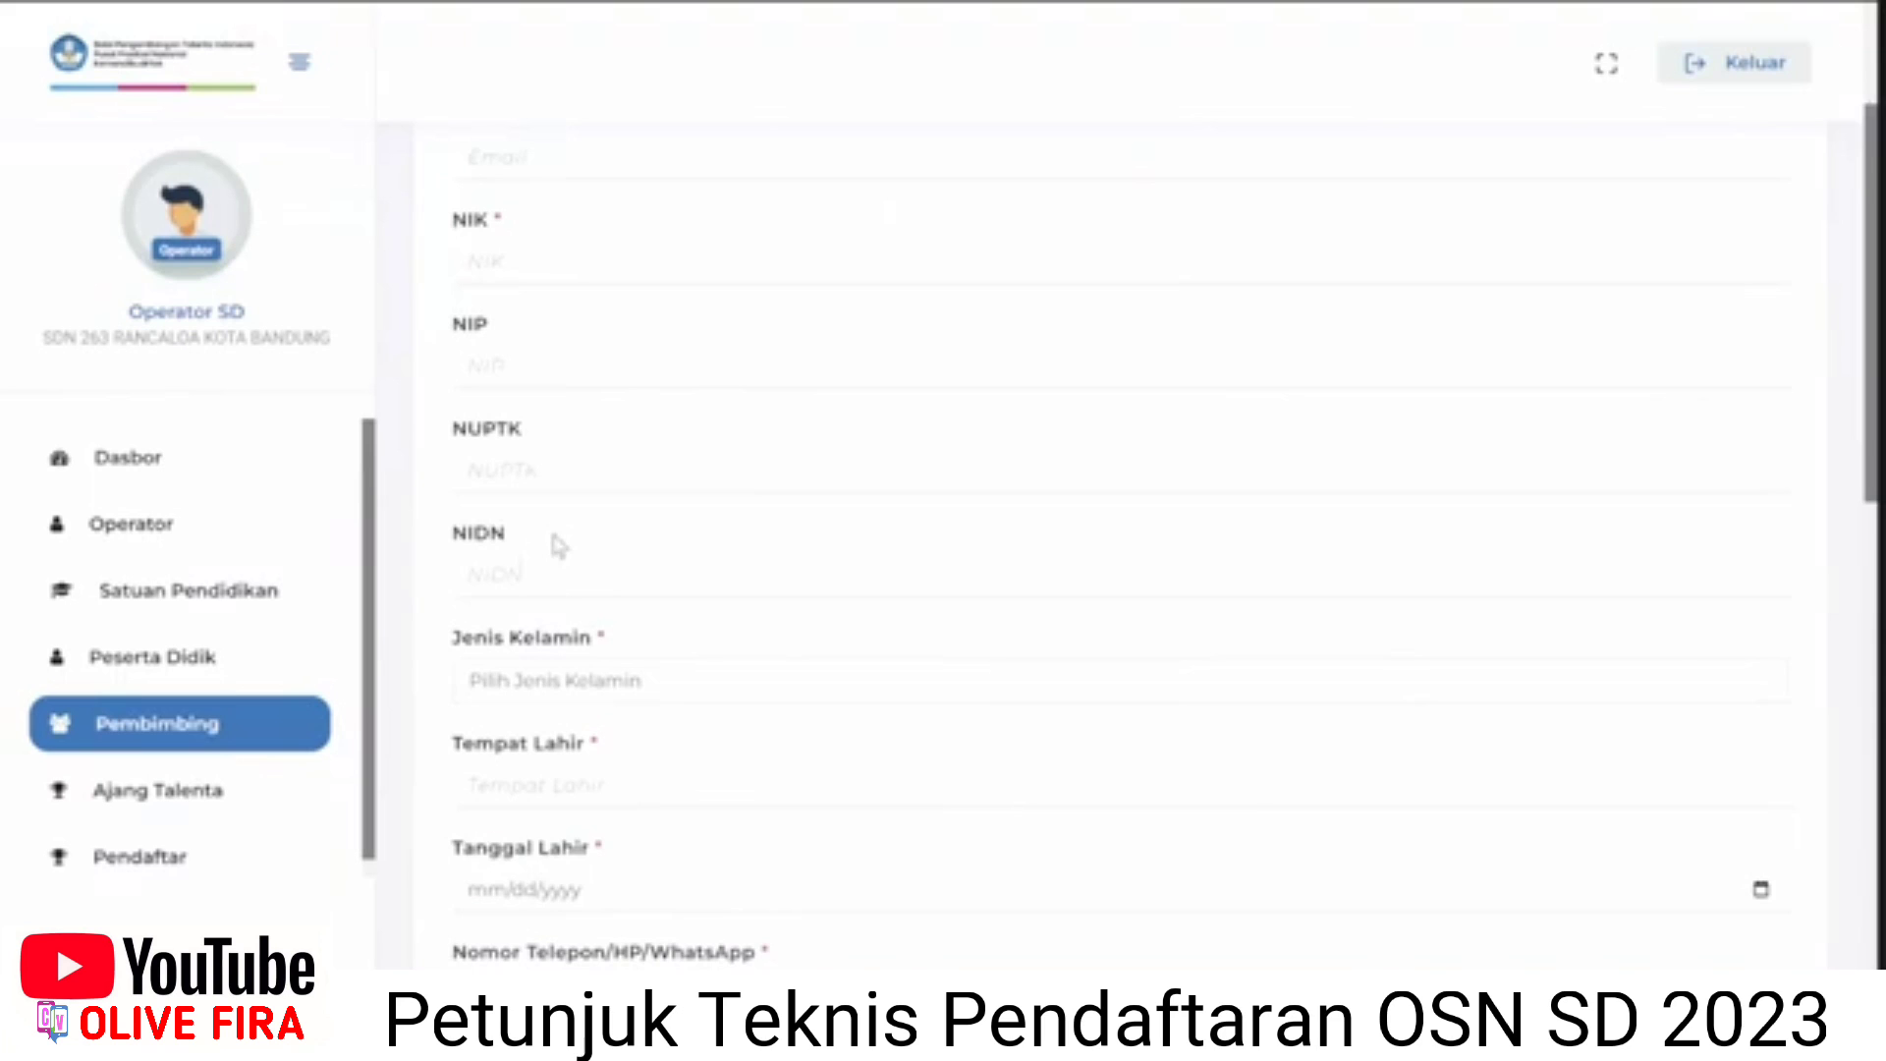
scroll(553, 537, "down", 2)
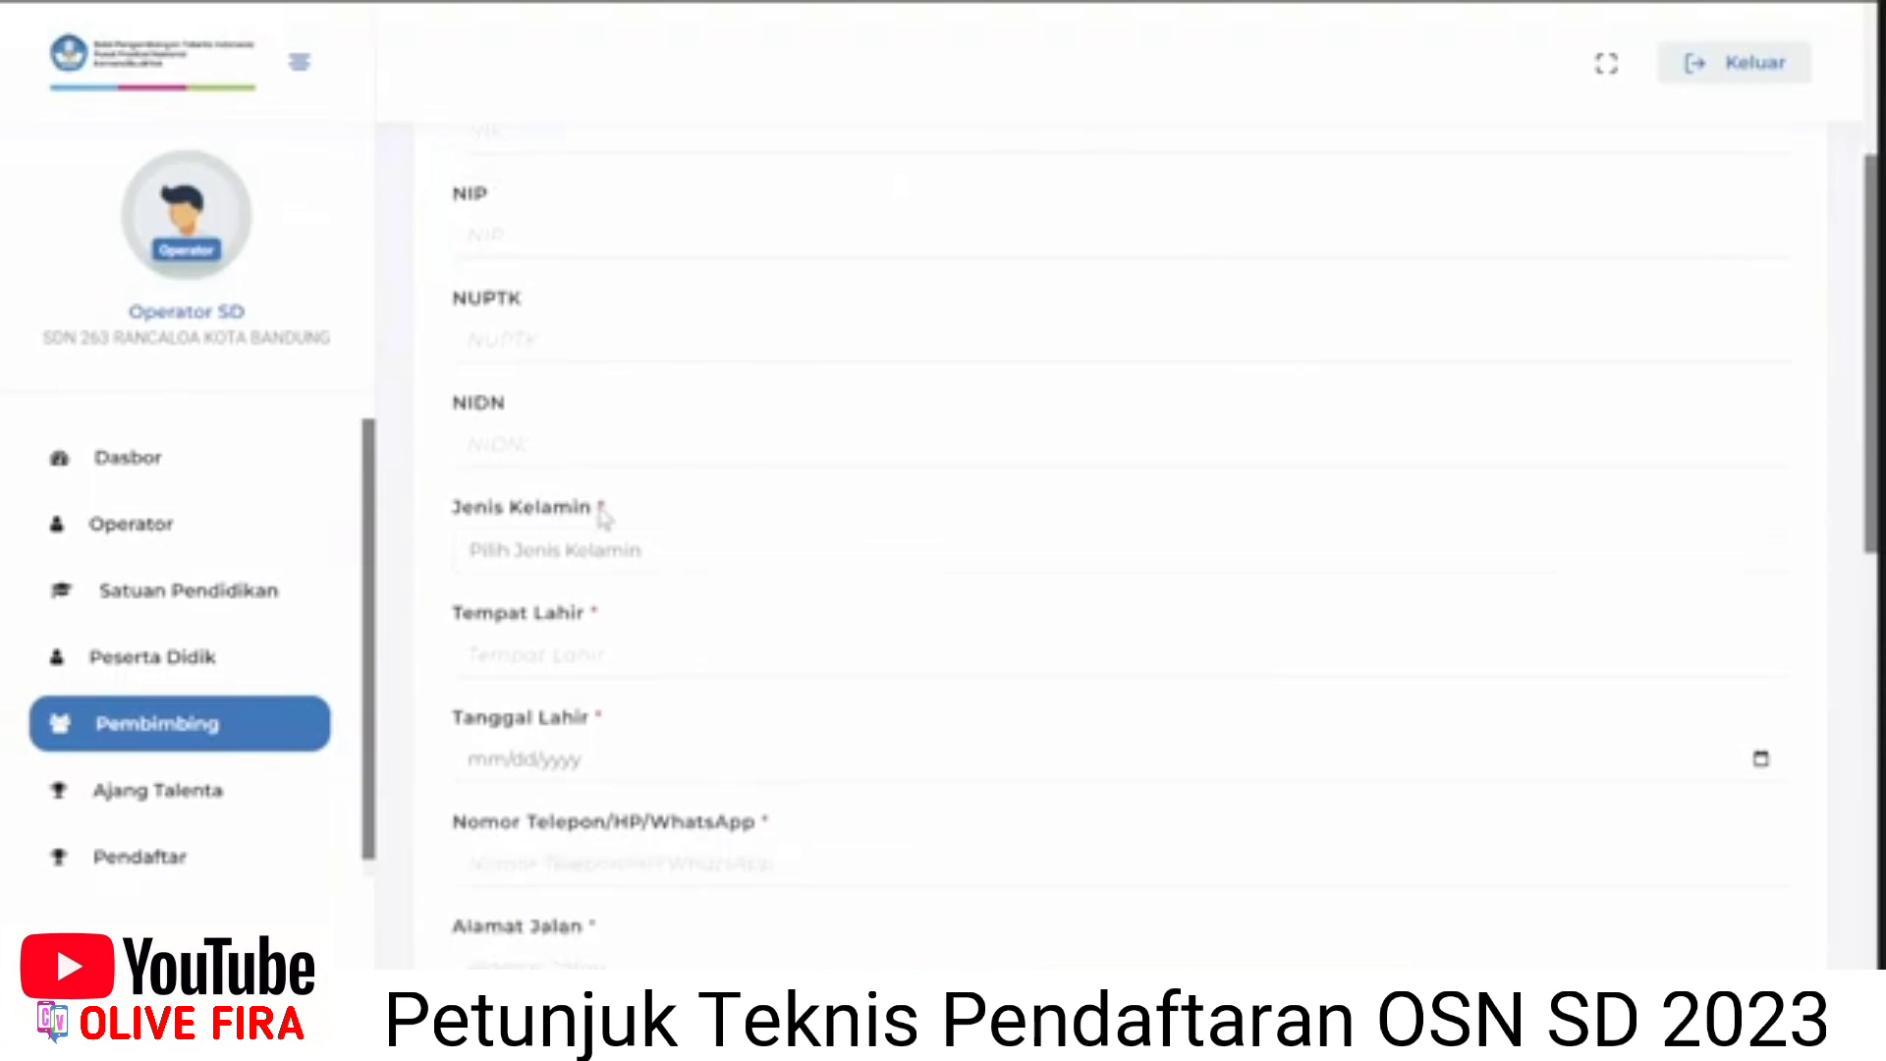
scroll(555, 639, "down", 1)
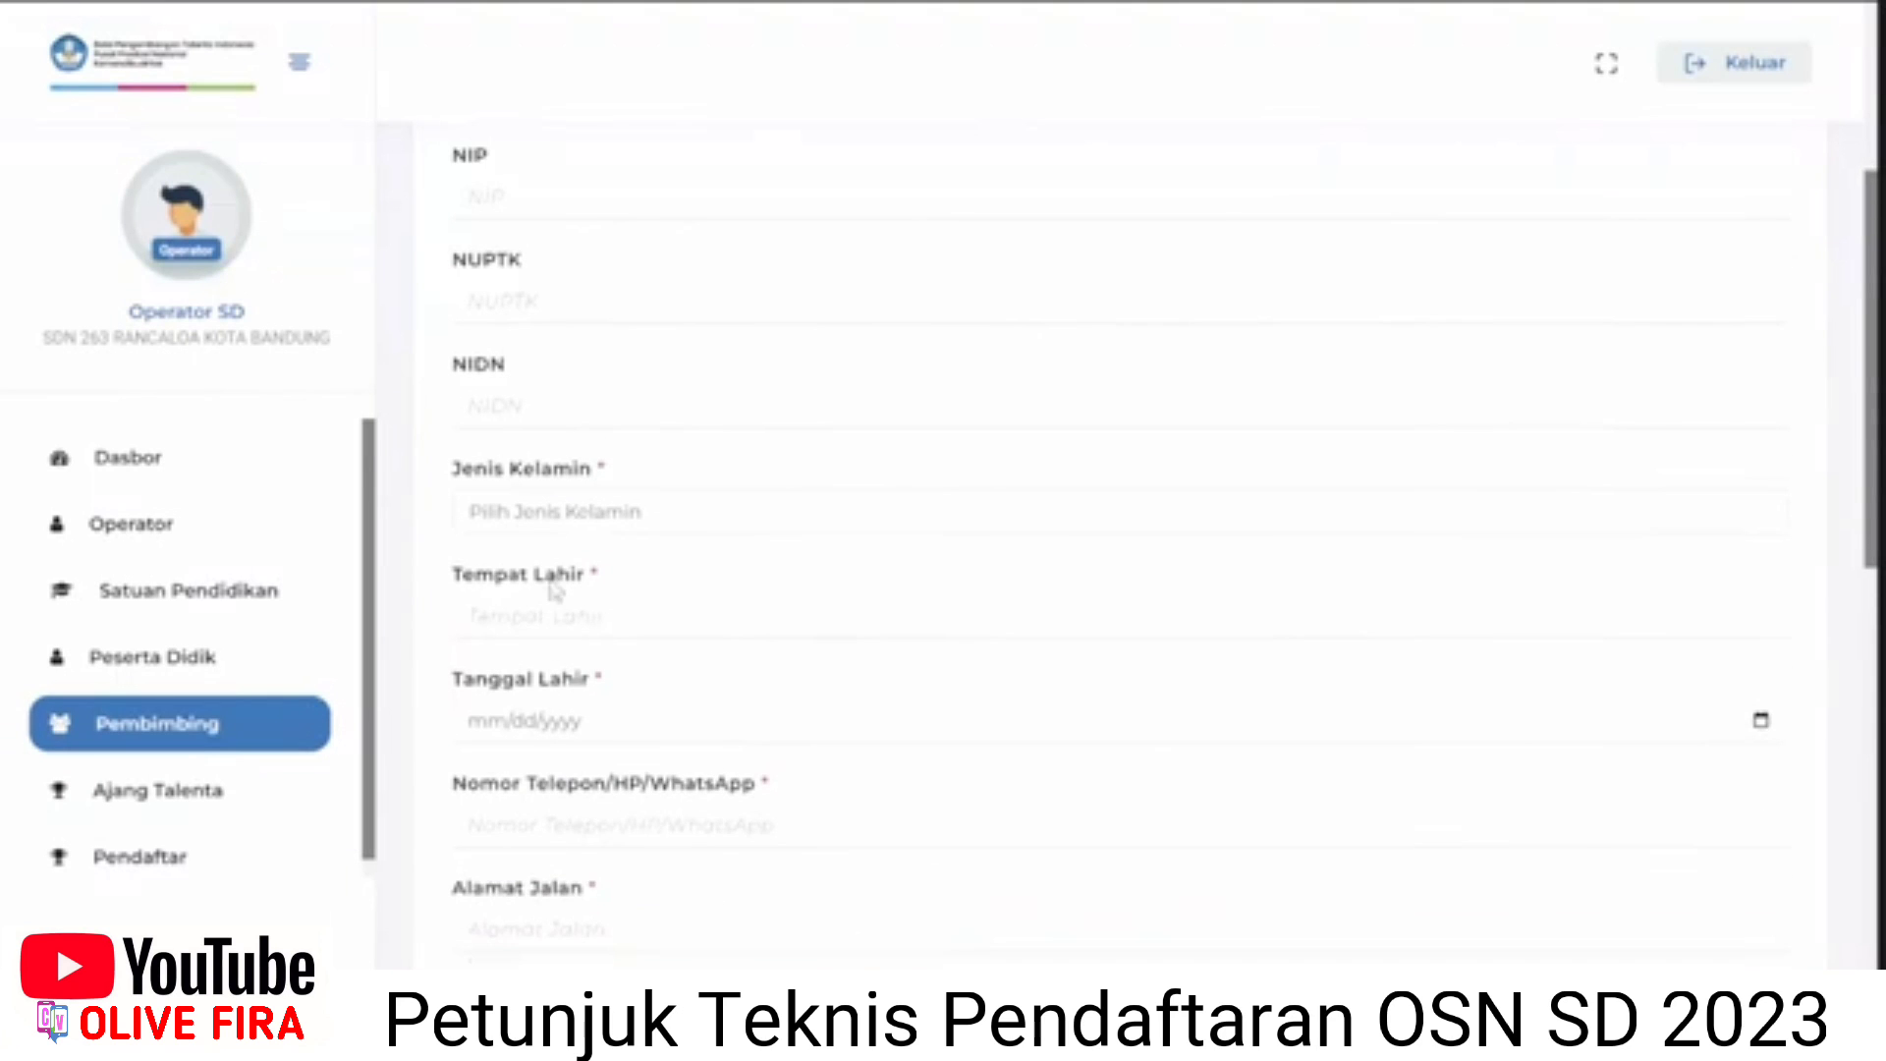
scroll(548, 589, "down", 3)
scroll(548, 590, "down", 2)
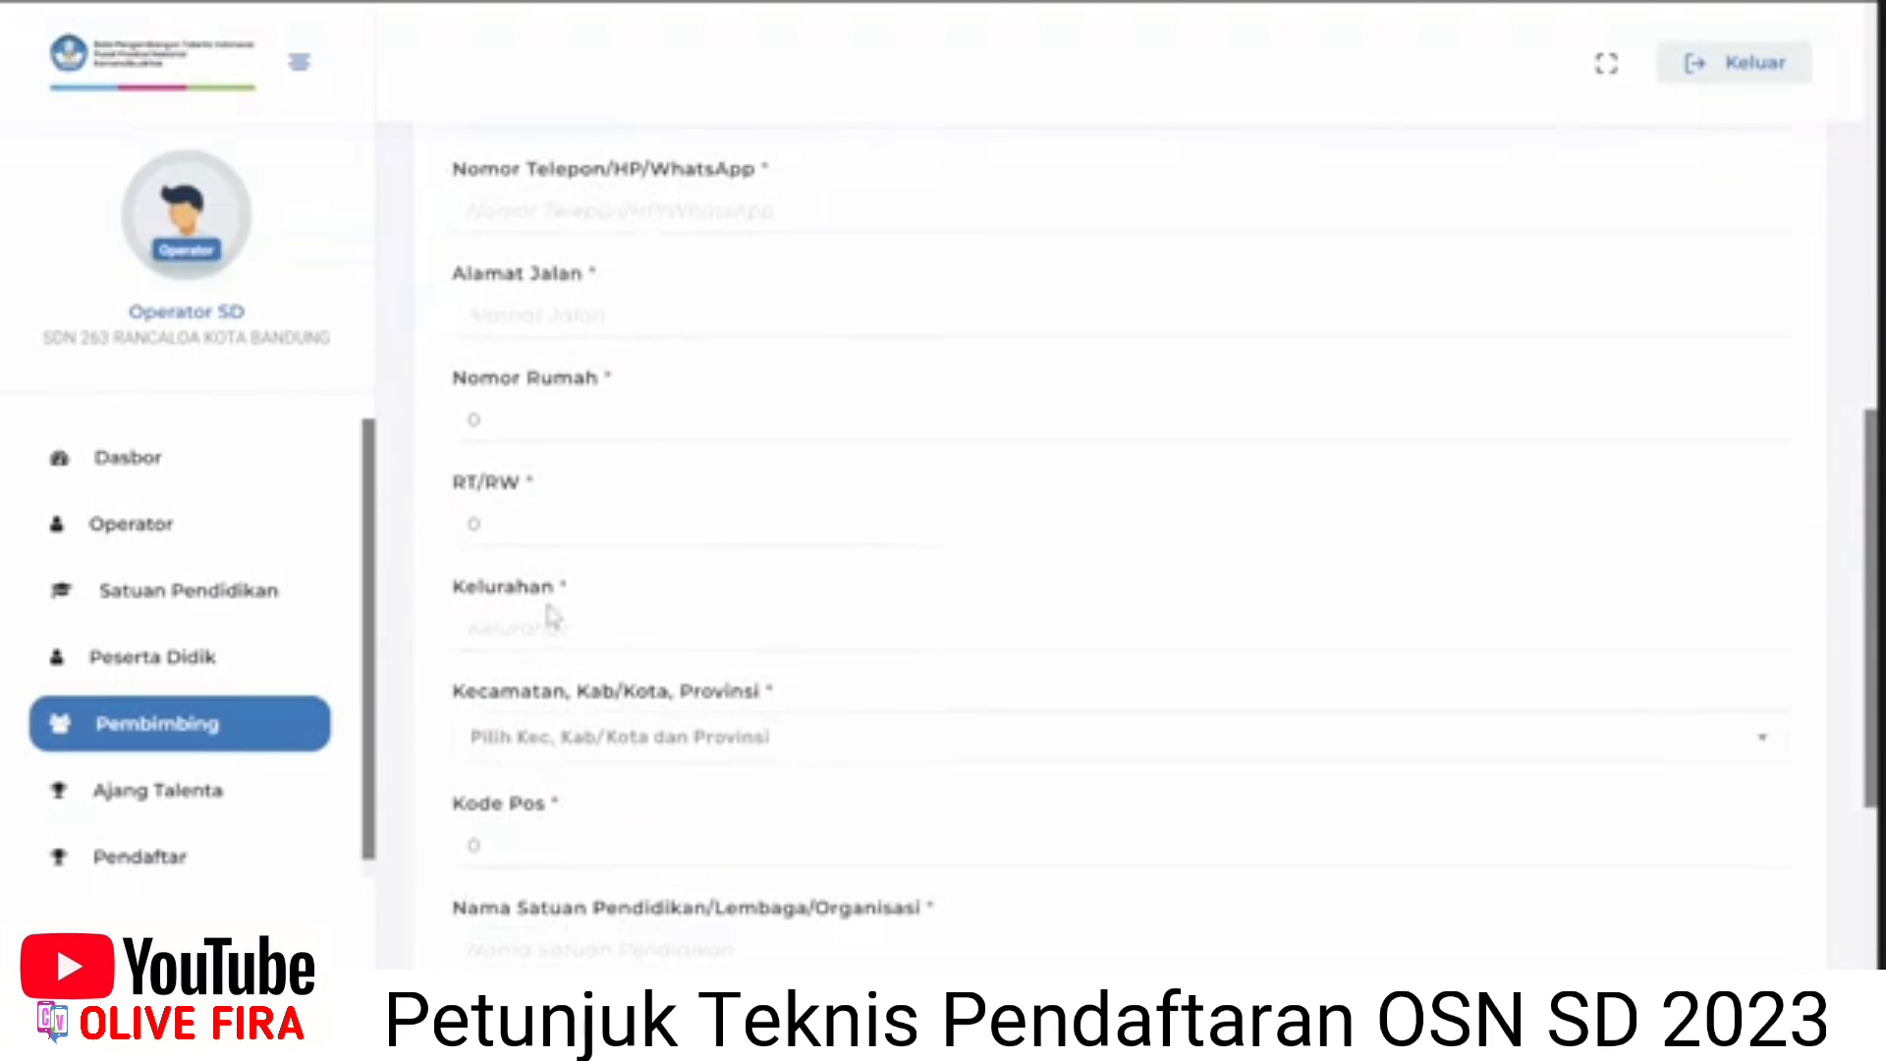
scroll(550, 613, "down", 2)
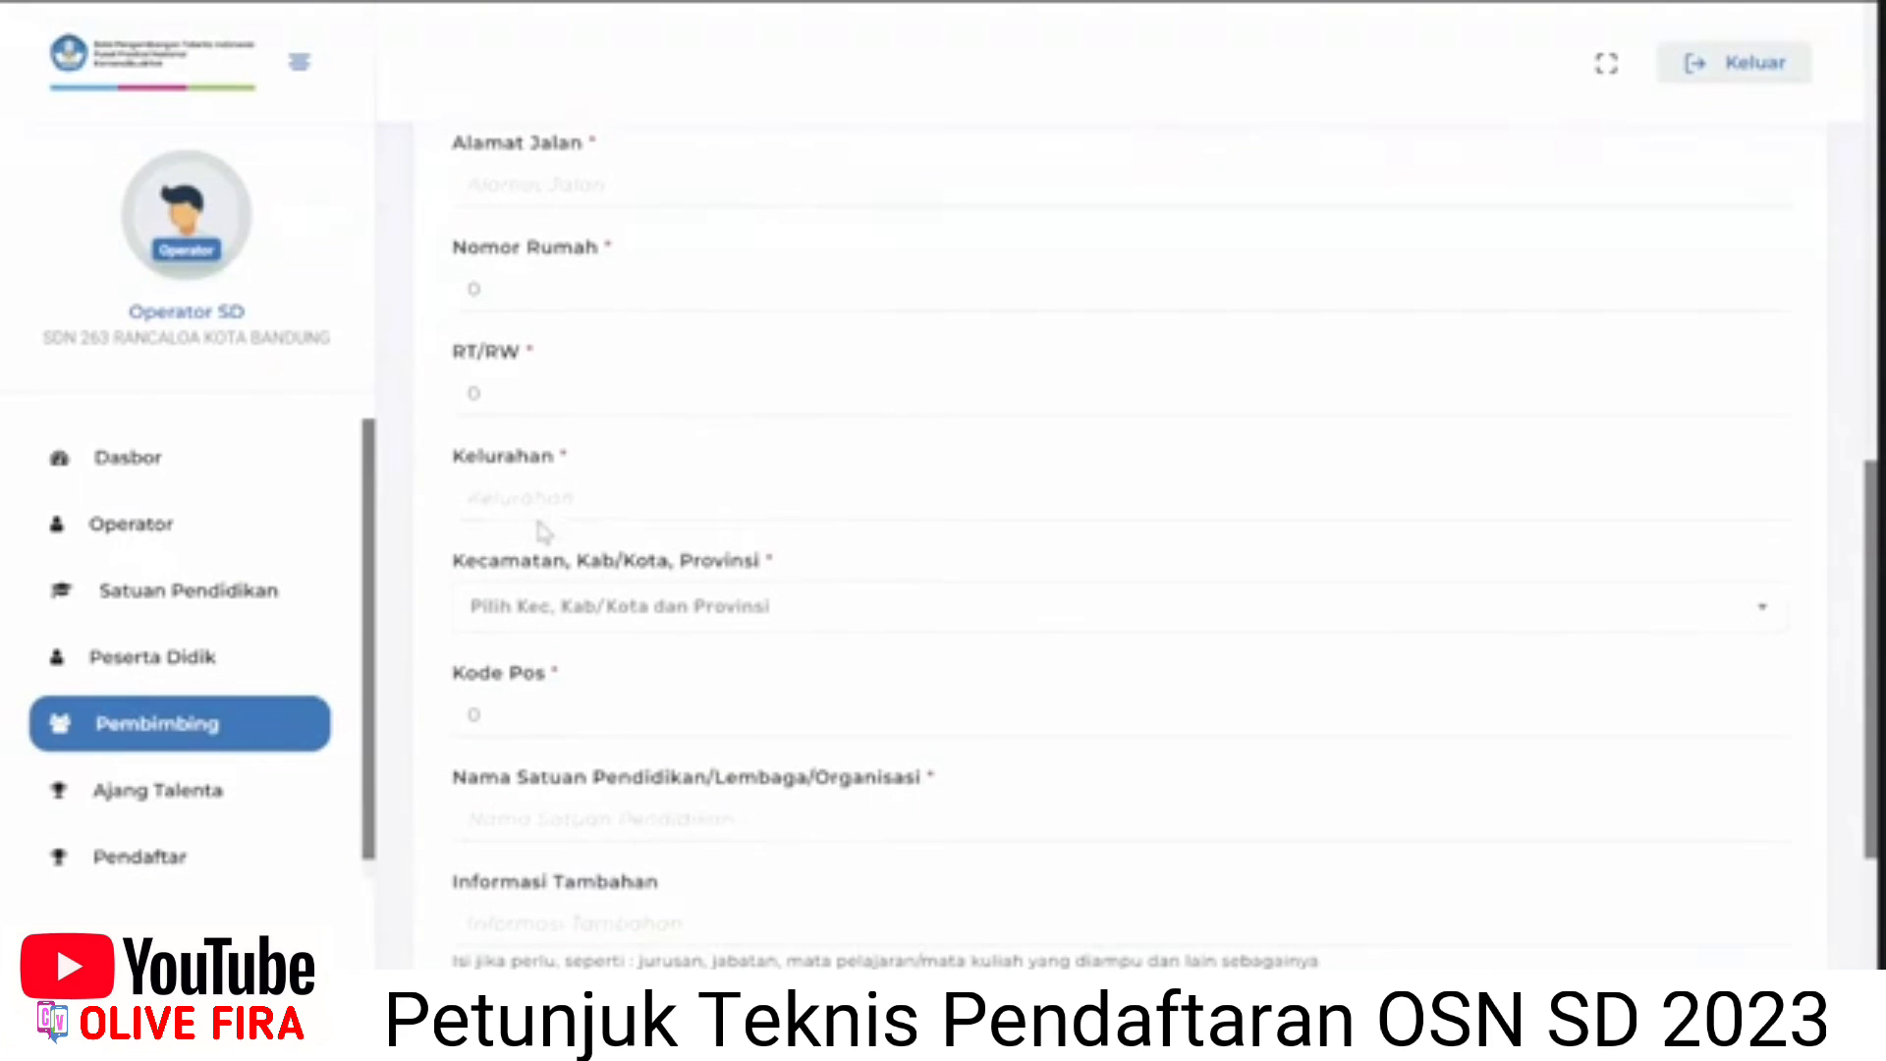
scroll(543, 531, "down", 3)
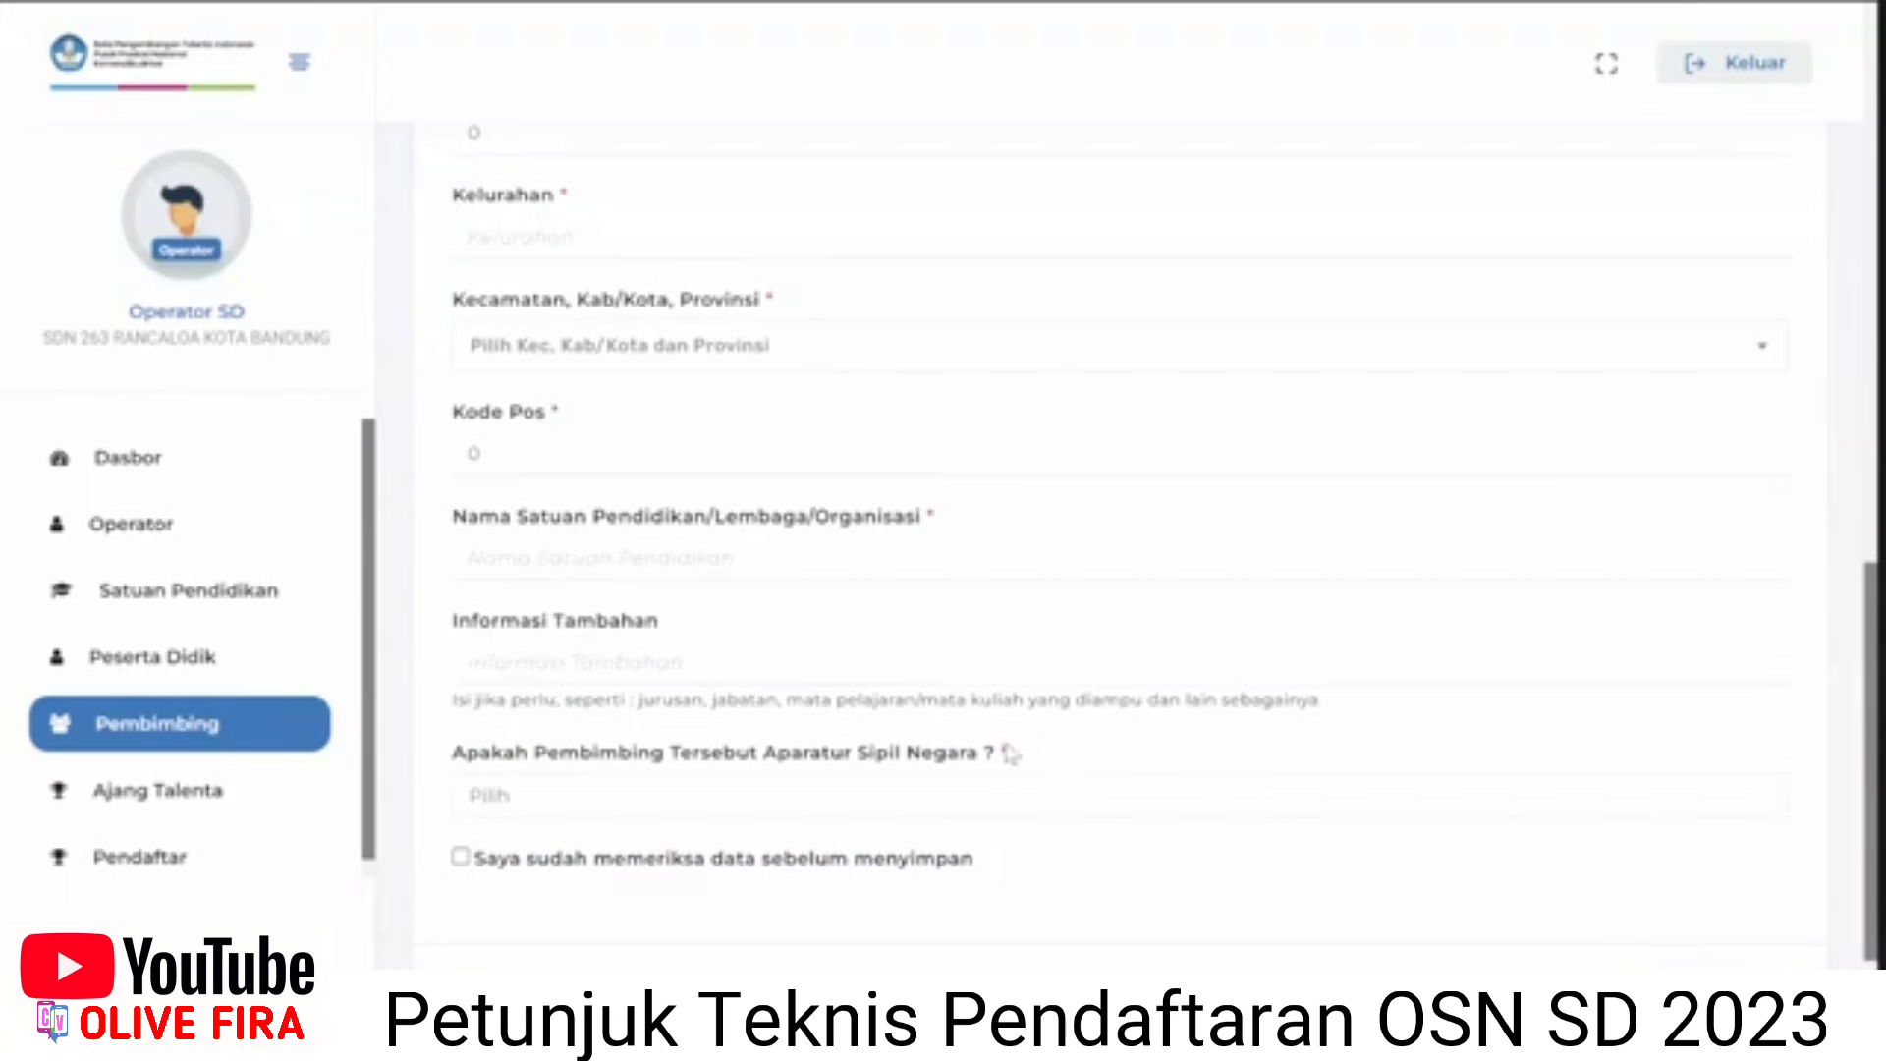
scroll(632, 674, "down", 2)
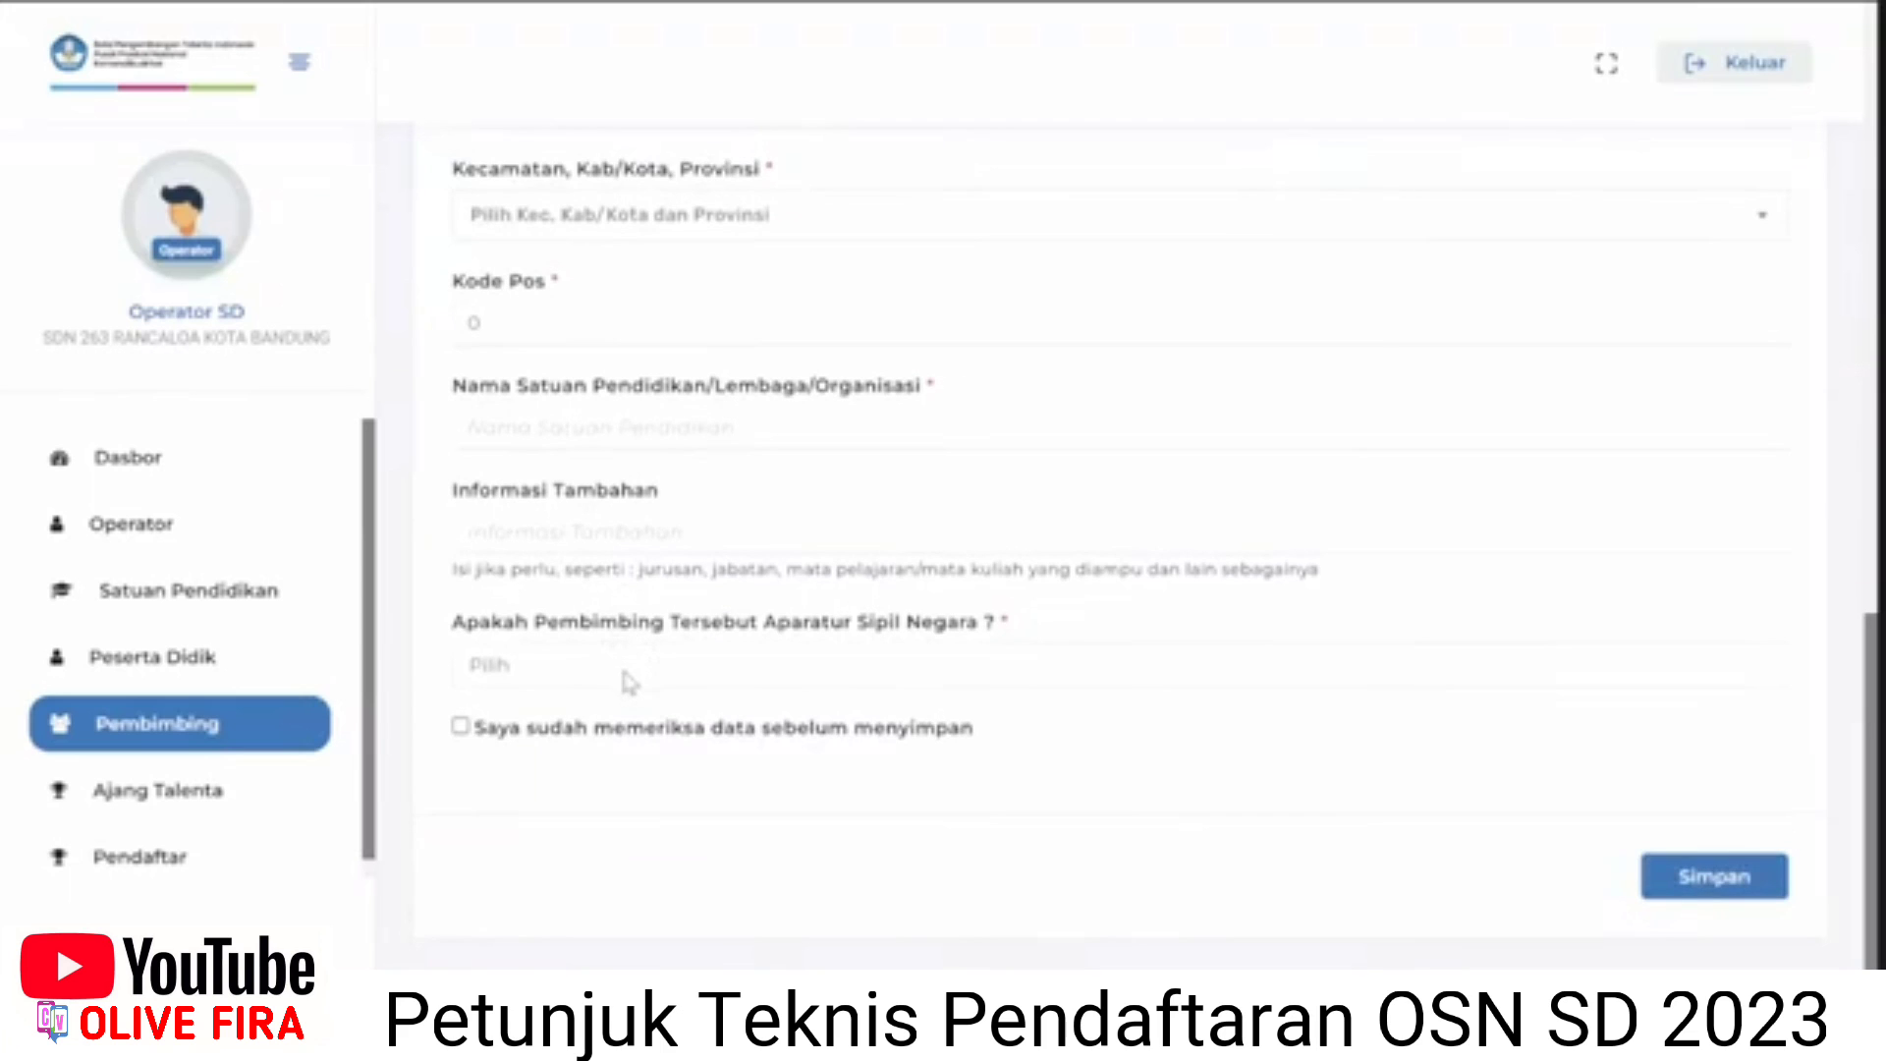
left_click(628, 682)
left_click(719, 707)
left_click(257, 794)
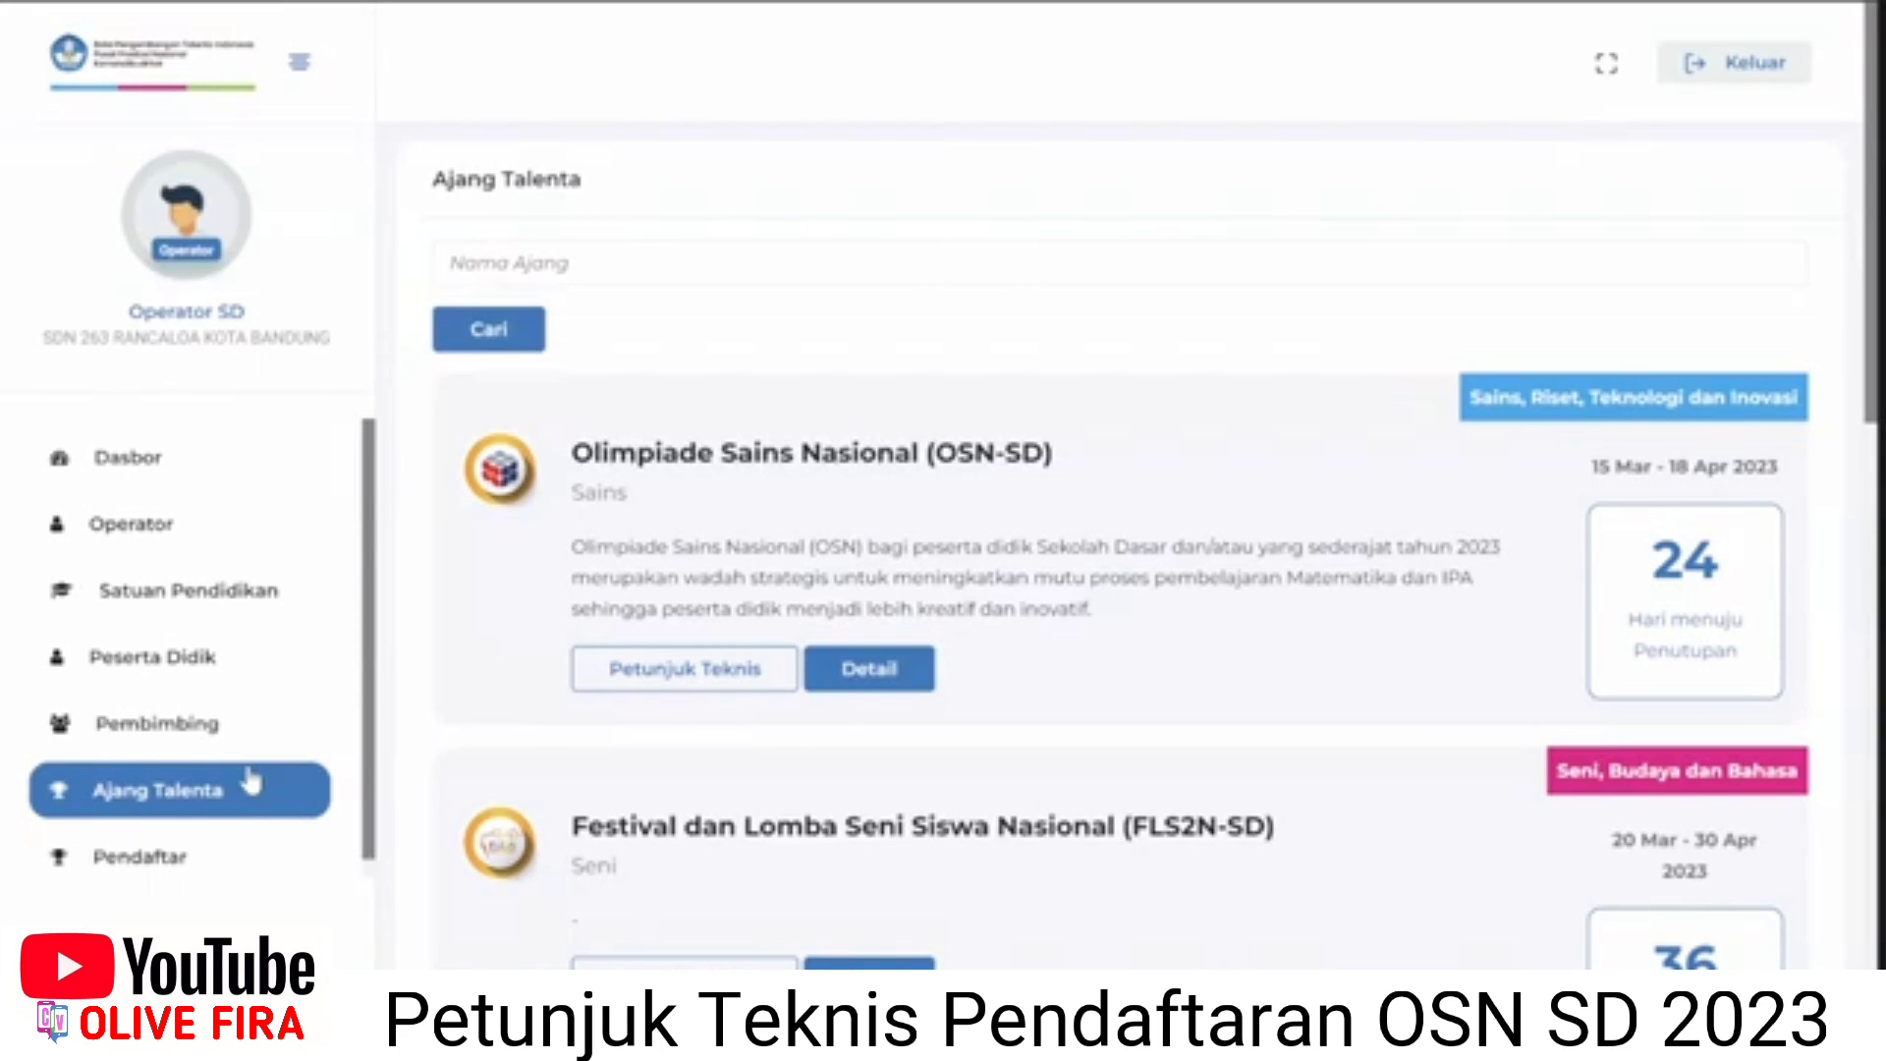
scroll(830, 697, "down", 3)
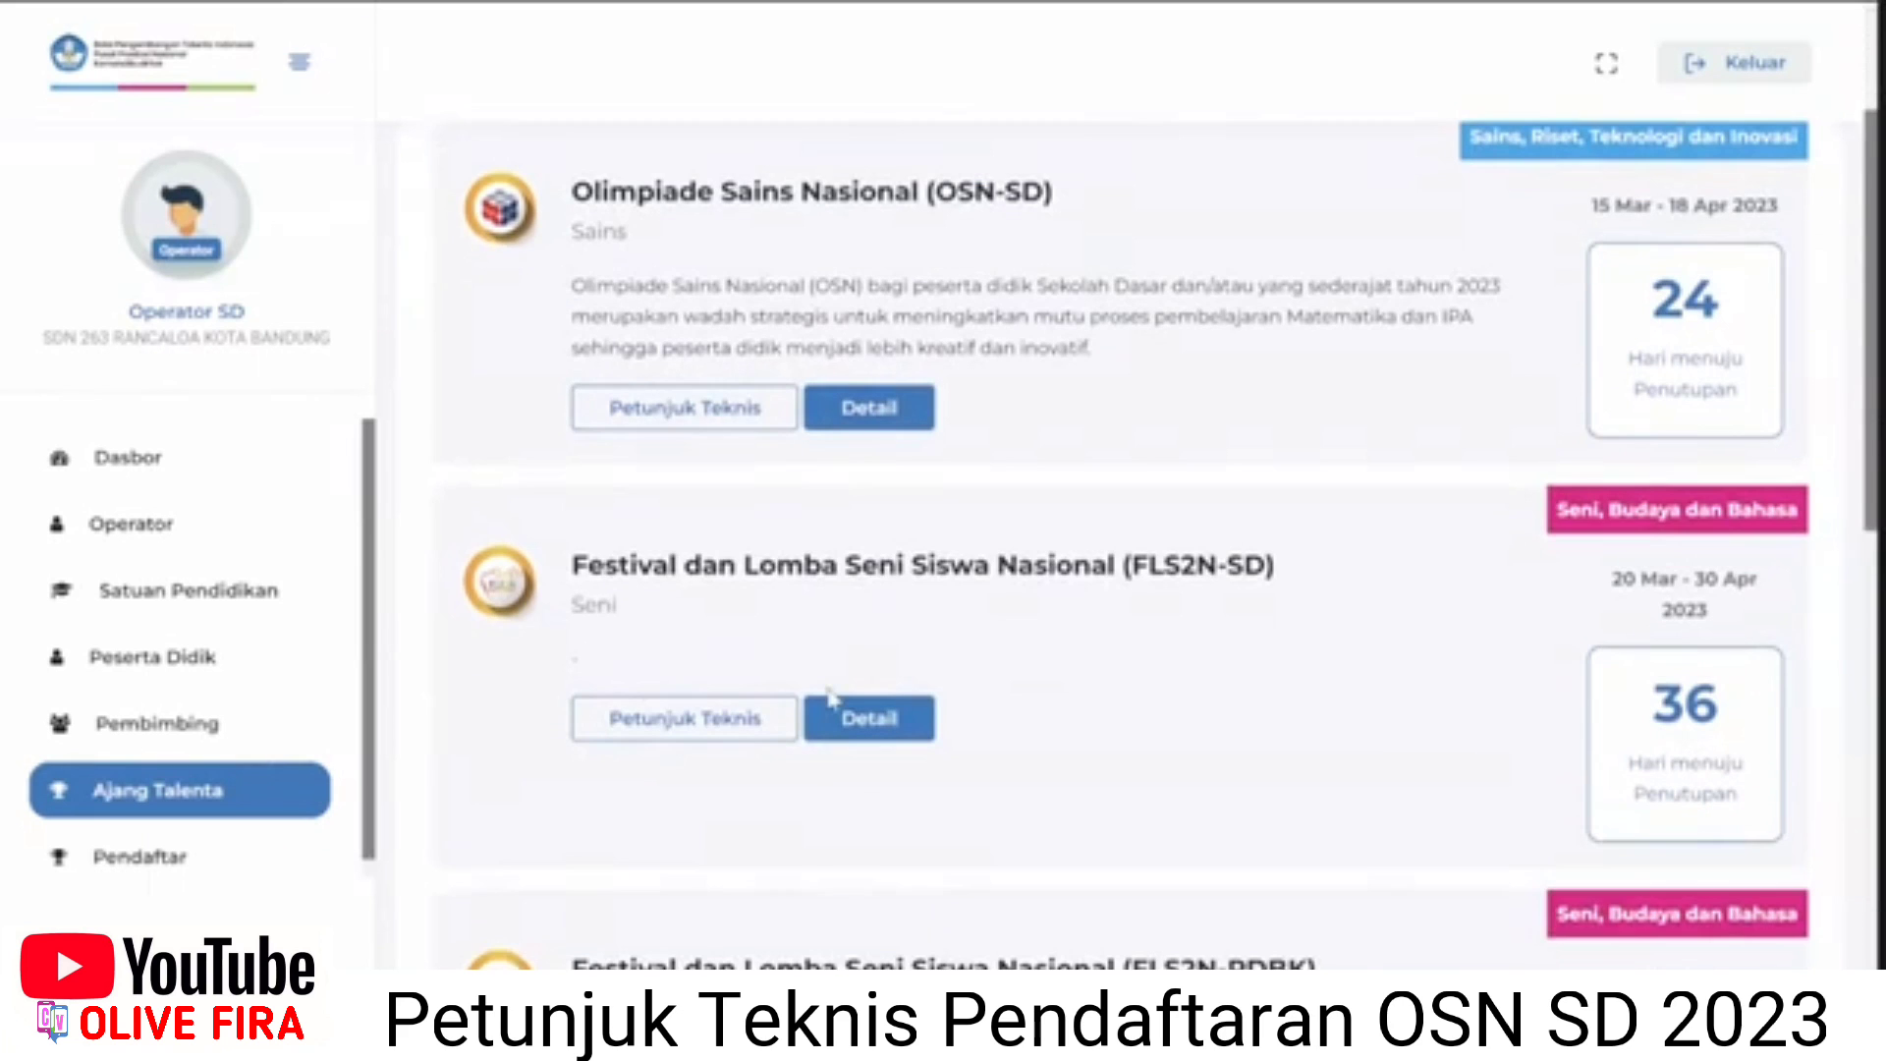
scroll(830, 692, "up", 3)
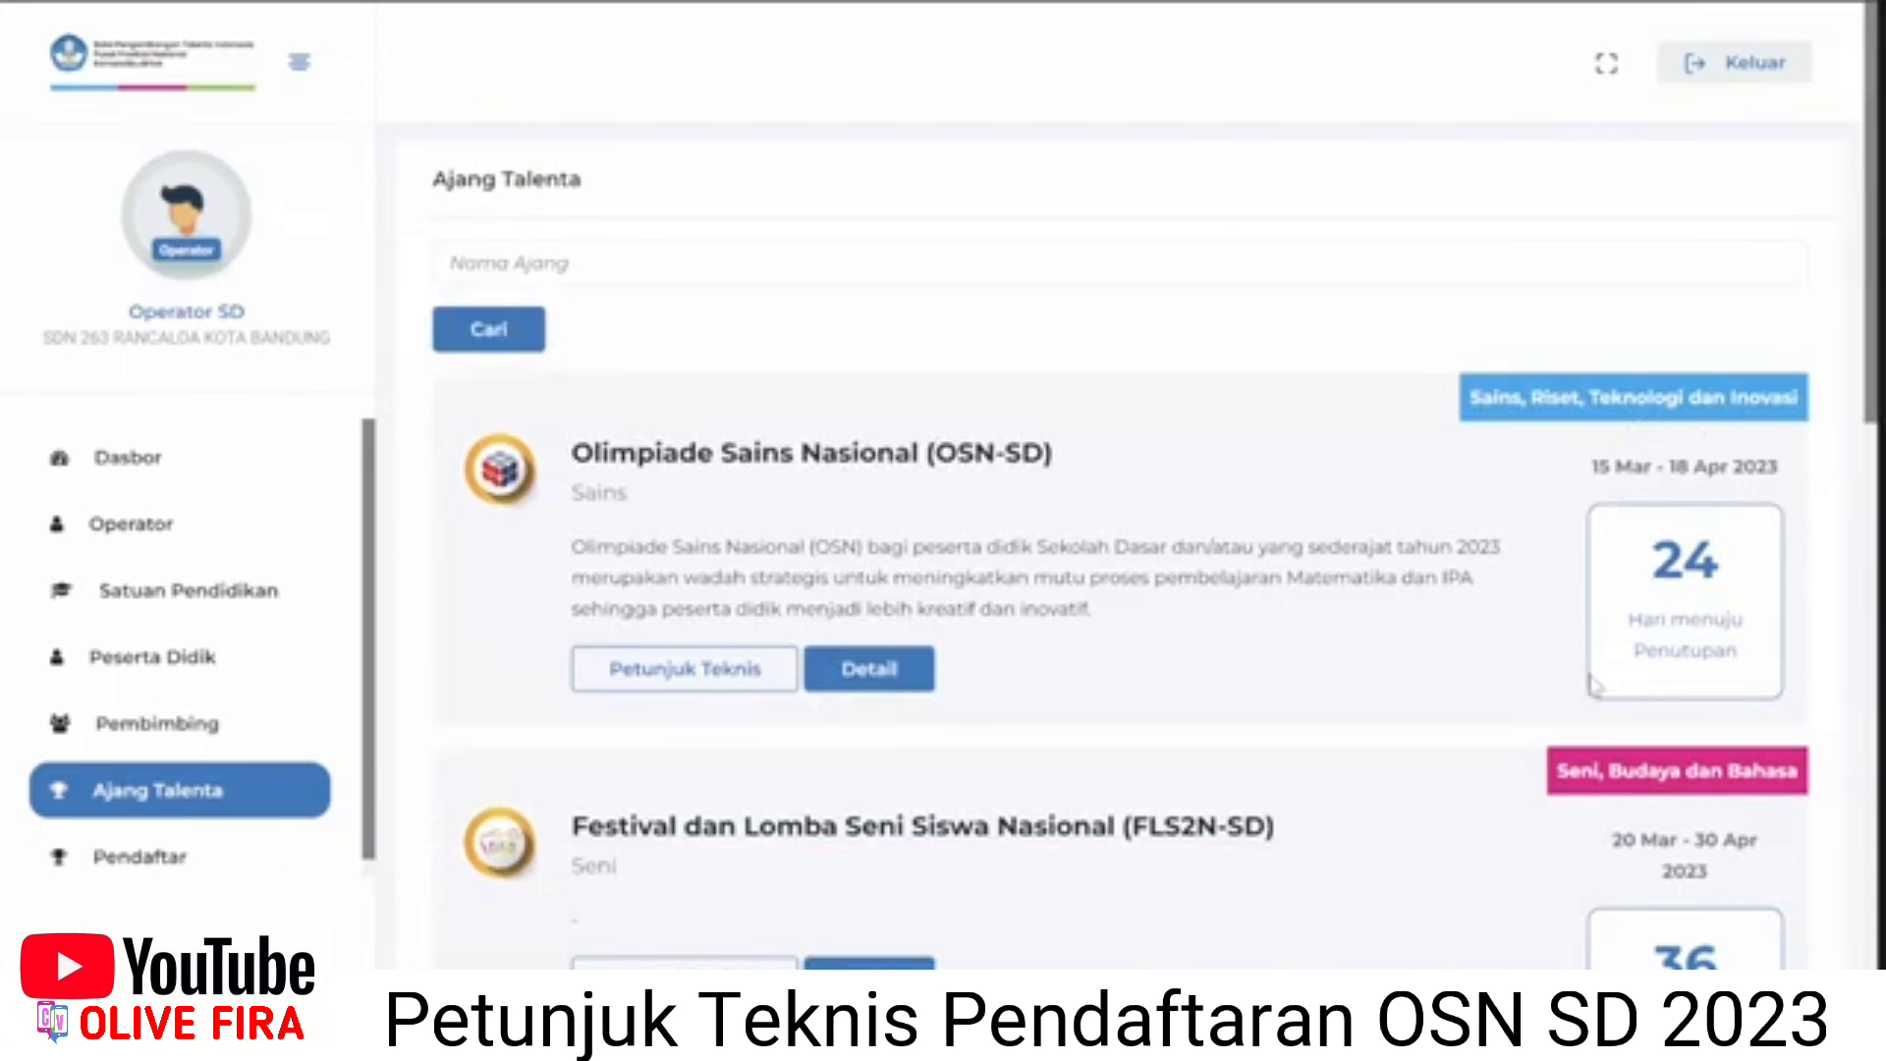
scroll(884, 688, "down", 1)
scroll(429, 714, "up", 1)
Open the OSN-SD olympiad details and start registration for the Matematika branch.
left_click_drag(613, 555, 633, 553)
left_click(911, 682)
scroll(911, 683, "down", 3)
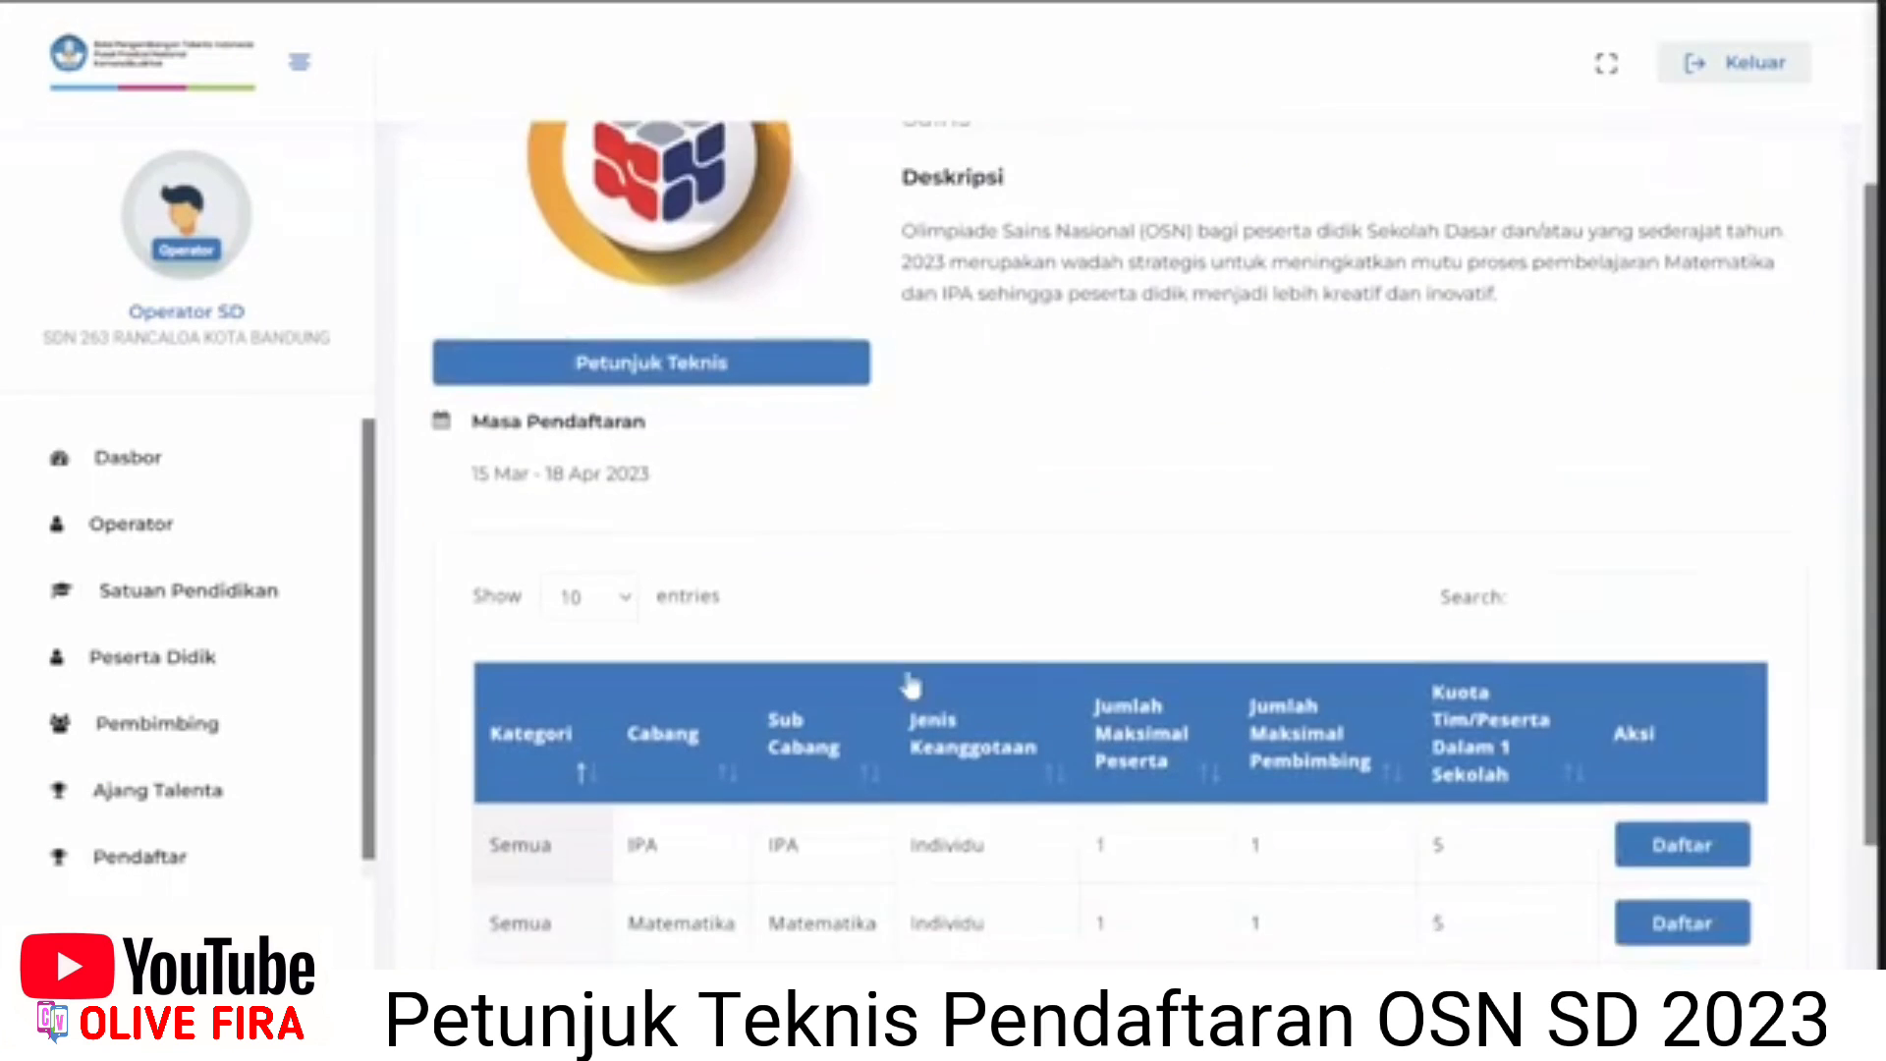
scroll(911, 682, "down", 1)
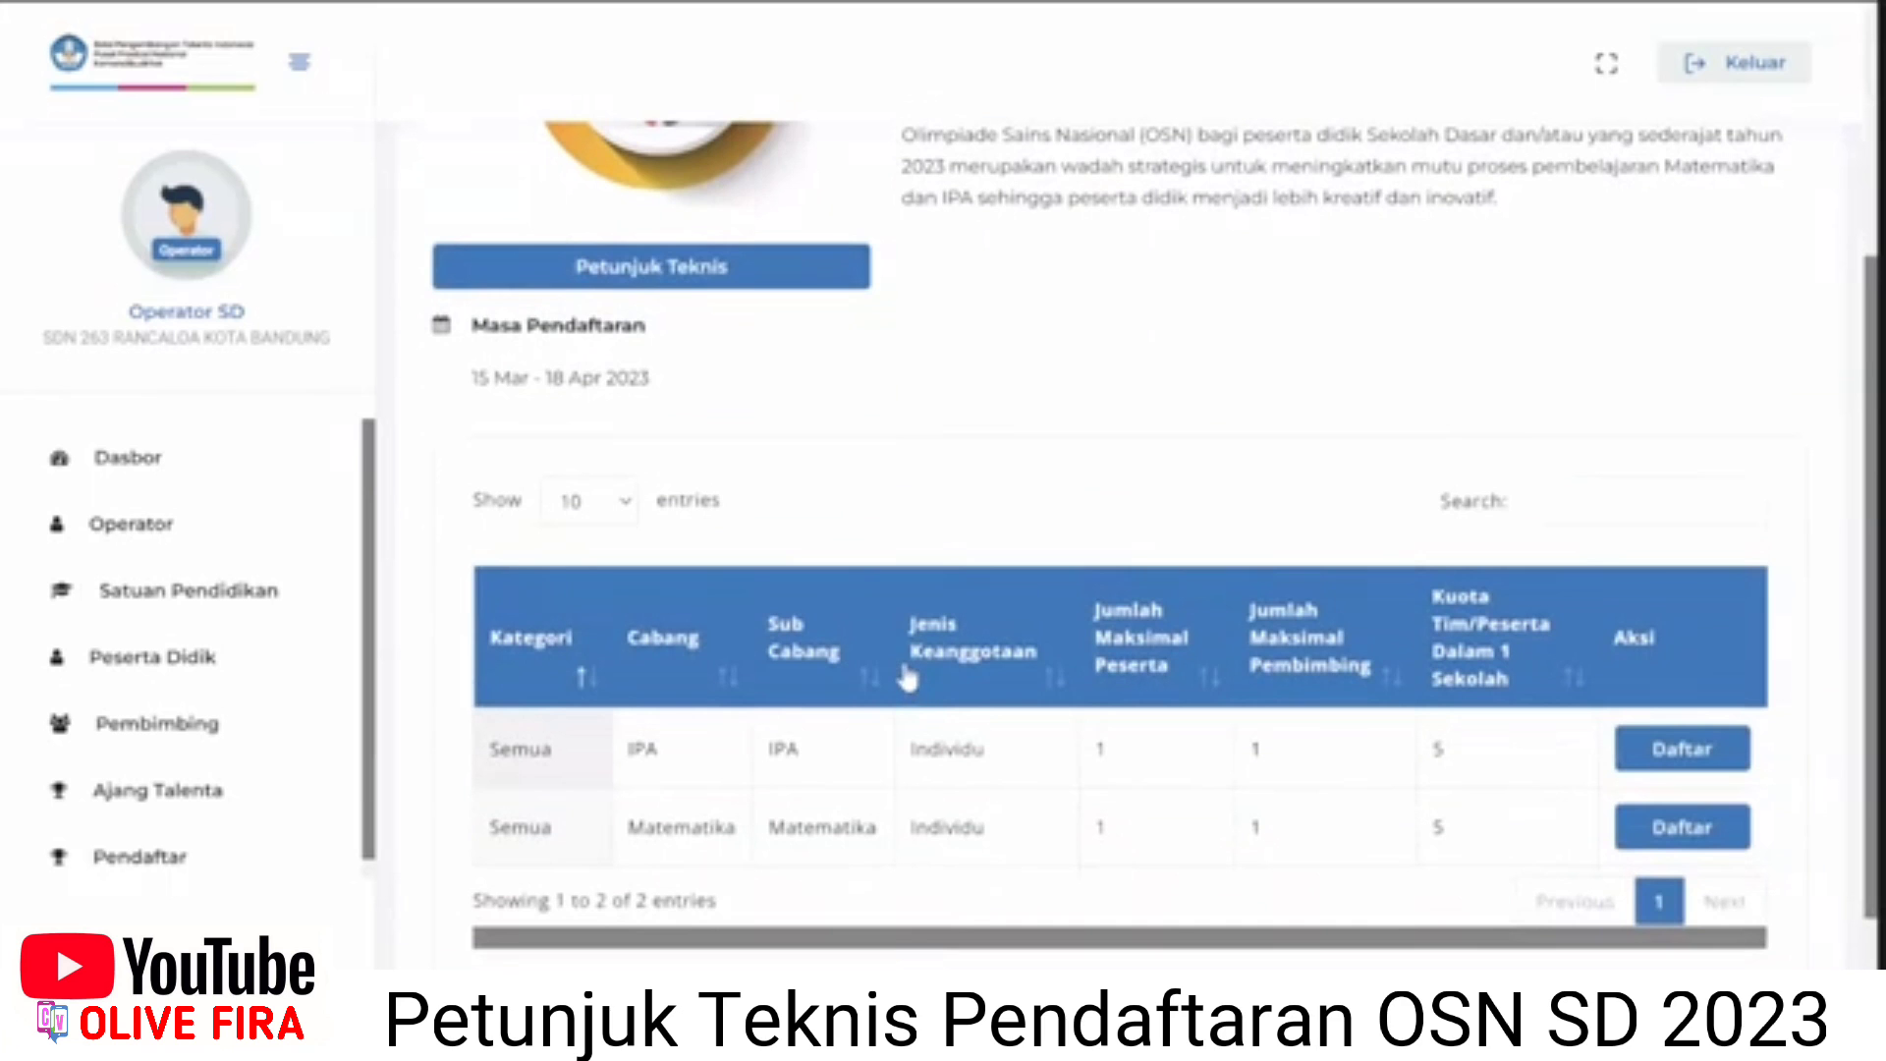
scroll(905, 678, "up", 1)
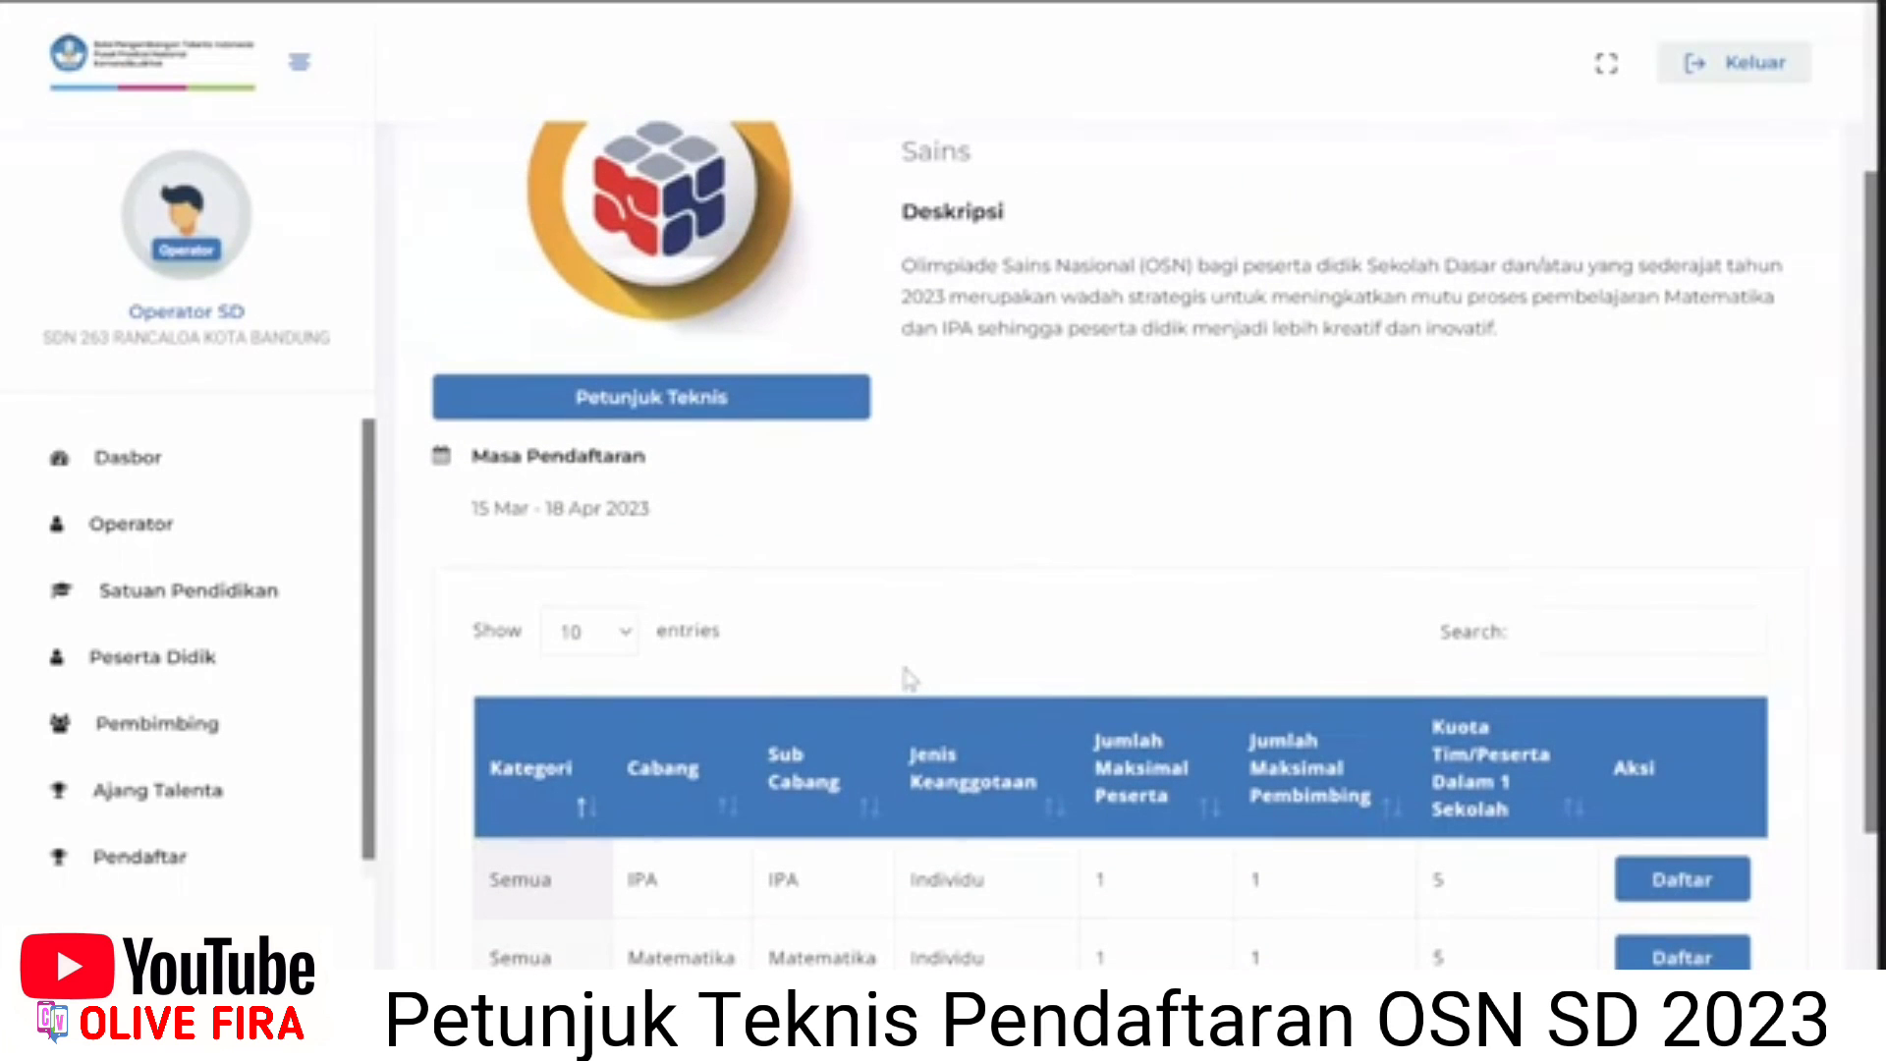
scroll(820, 597, "down", 1)
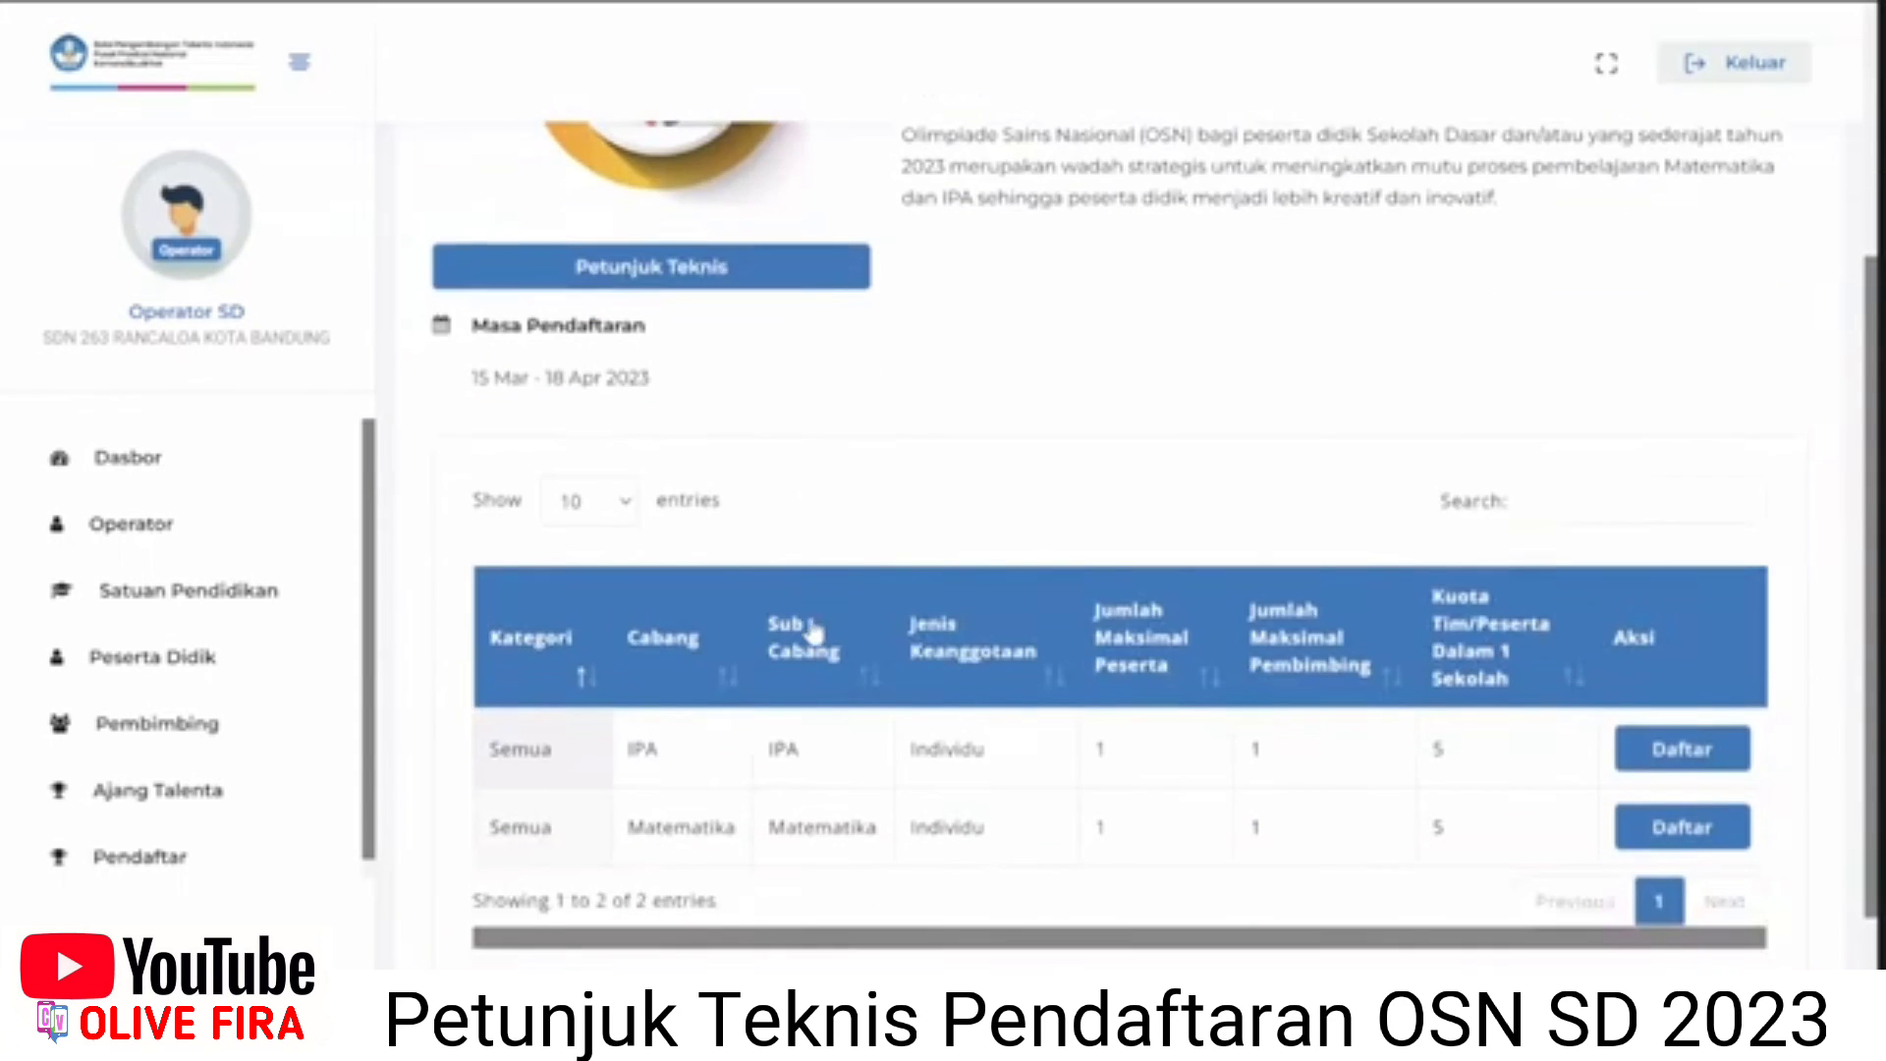
scroll(810, 638, "down", 1)
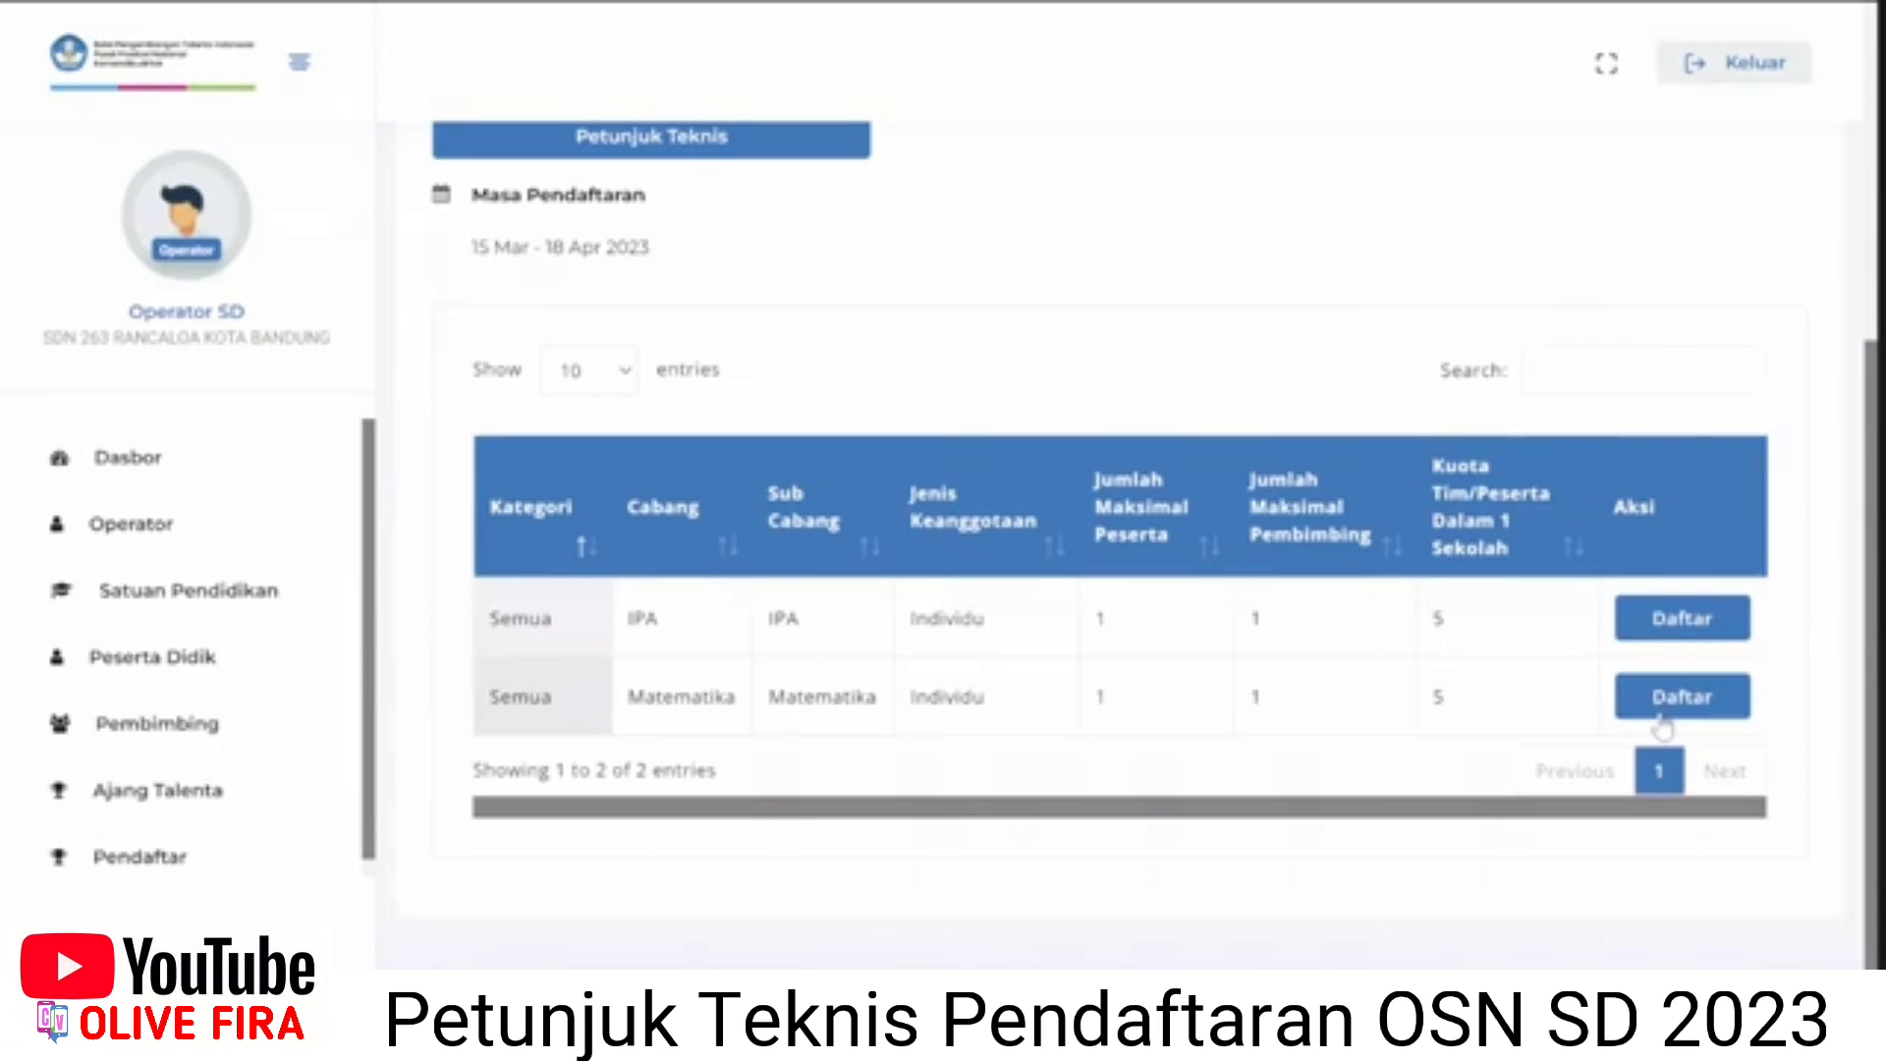
left_click(1662, 725)
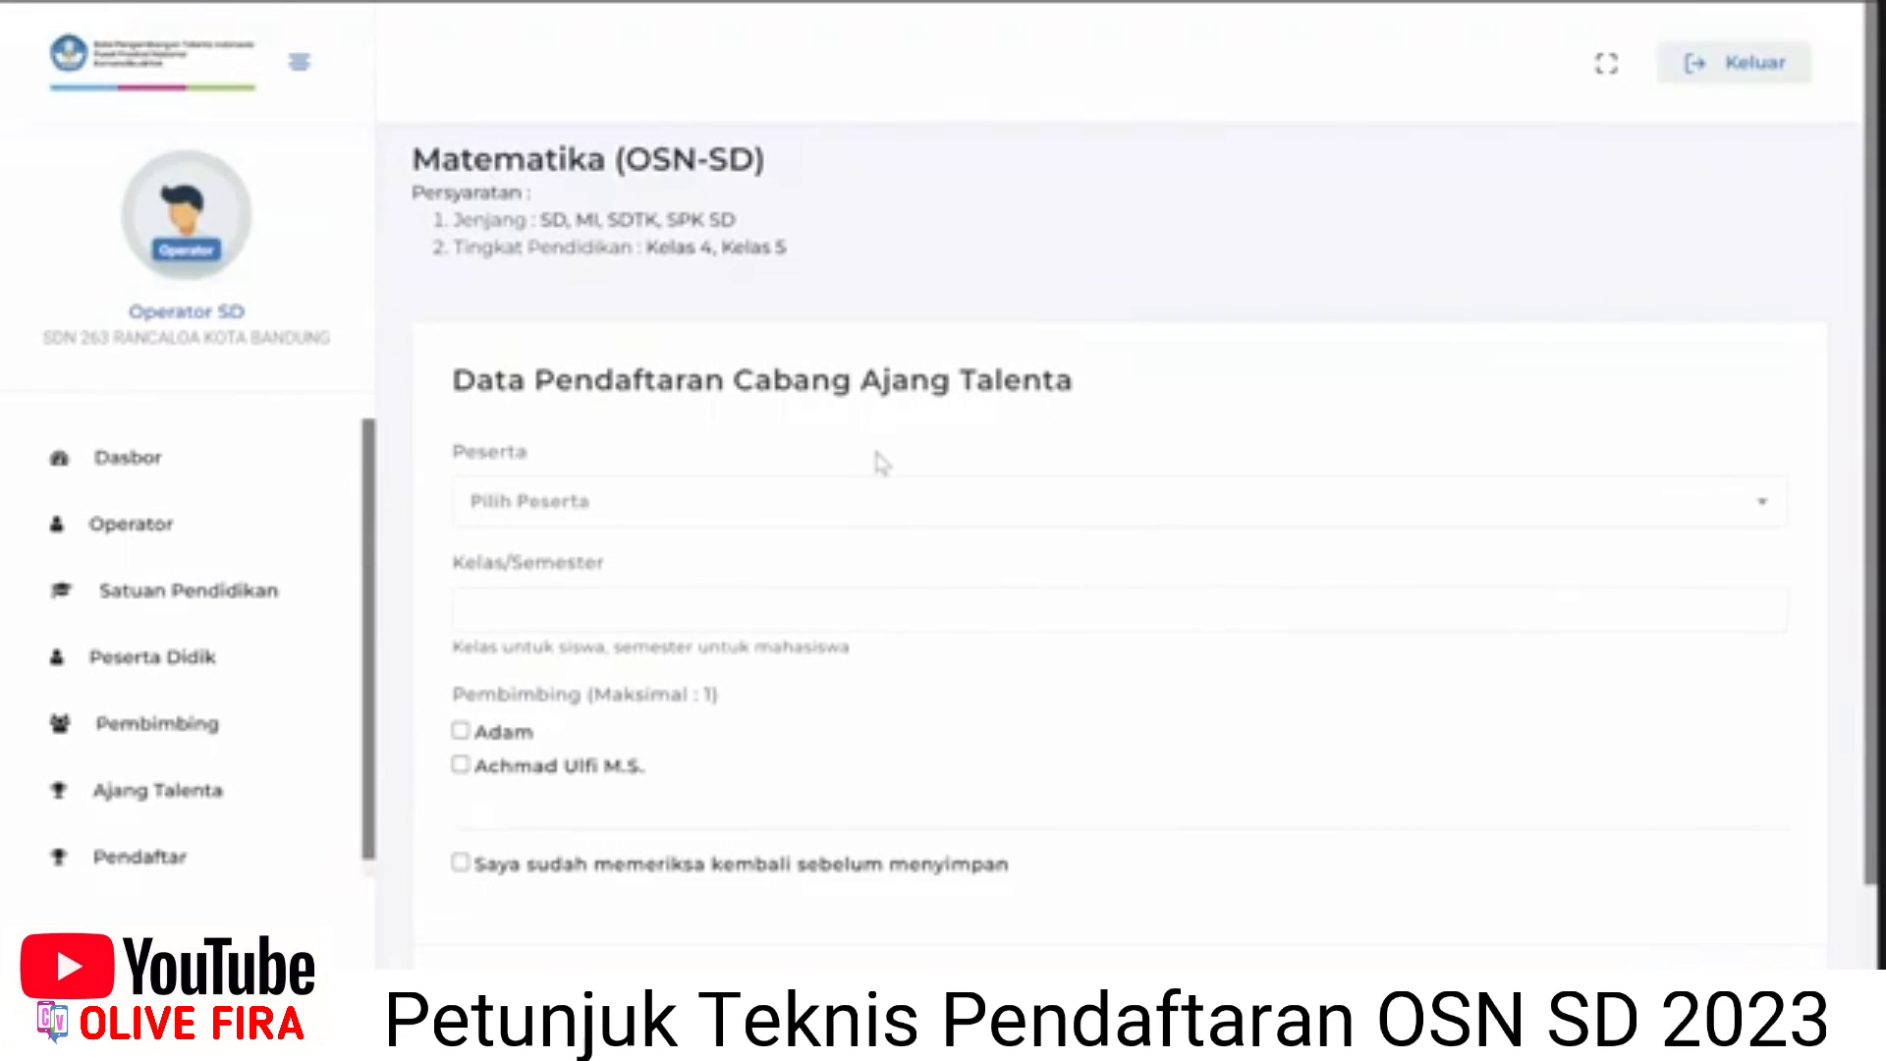
Select the student found by searching 'adp' as the Peserta.
scroll(881, 462, "down", 1)
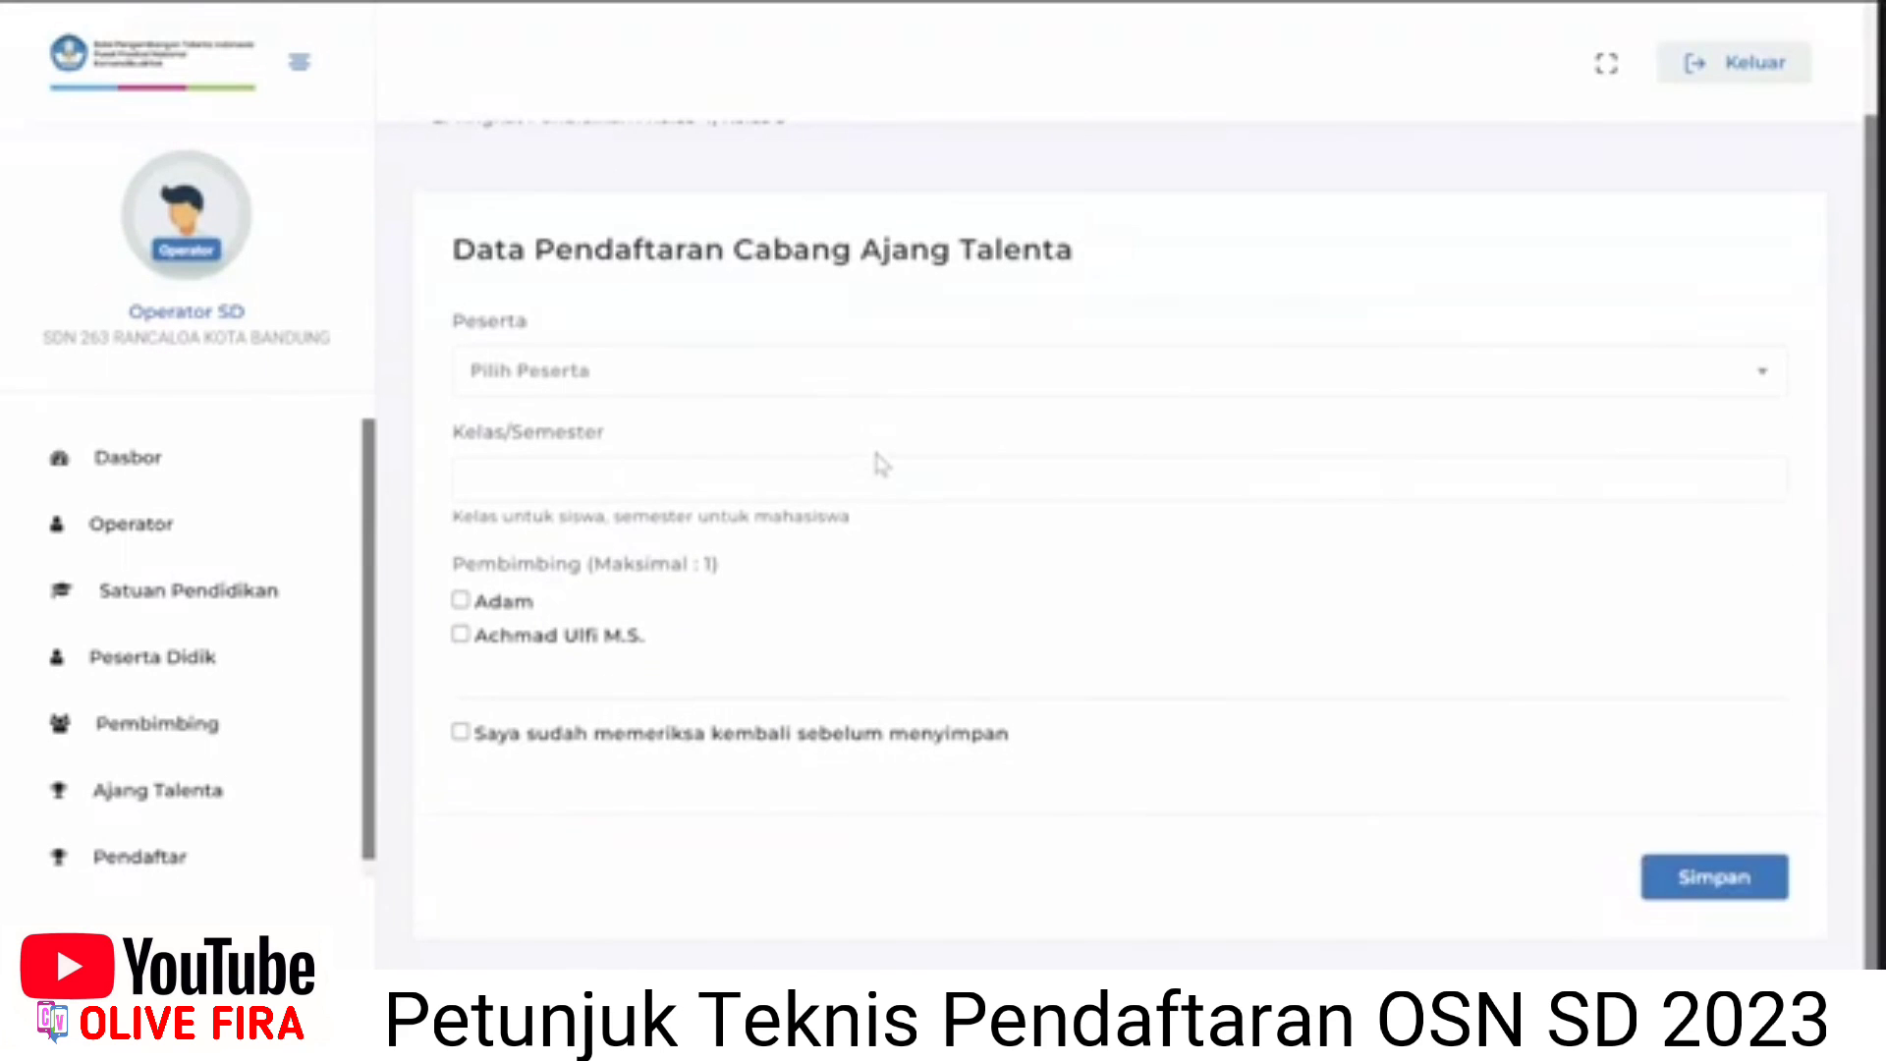
left_click(652, 396)
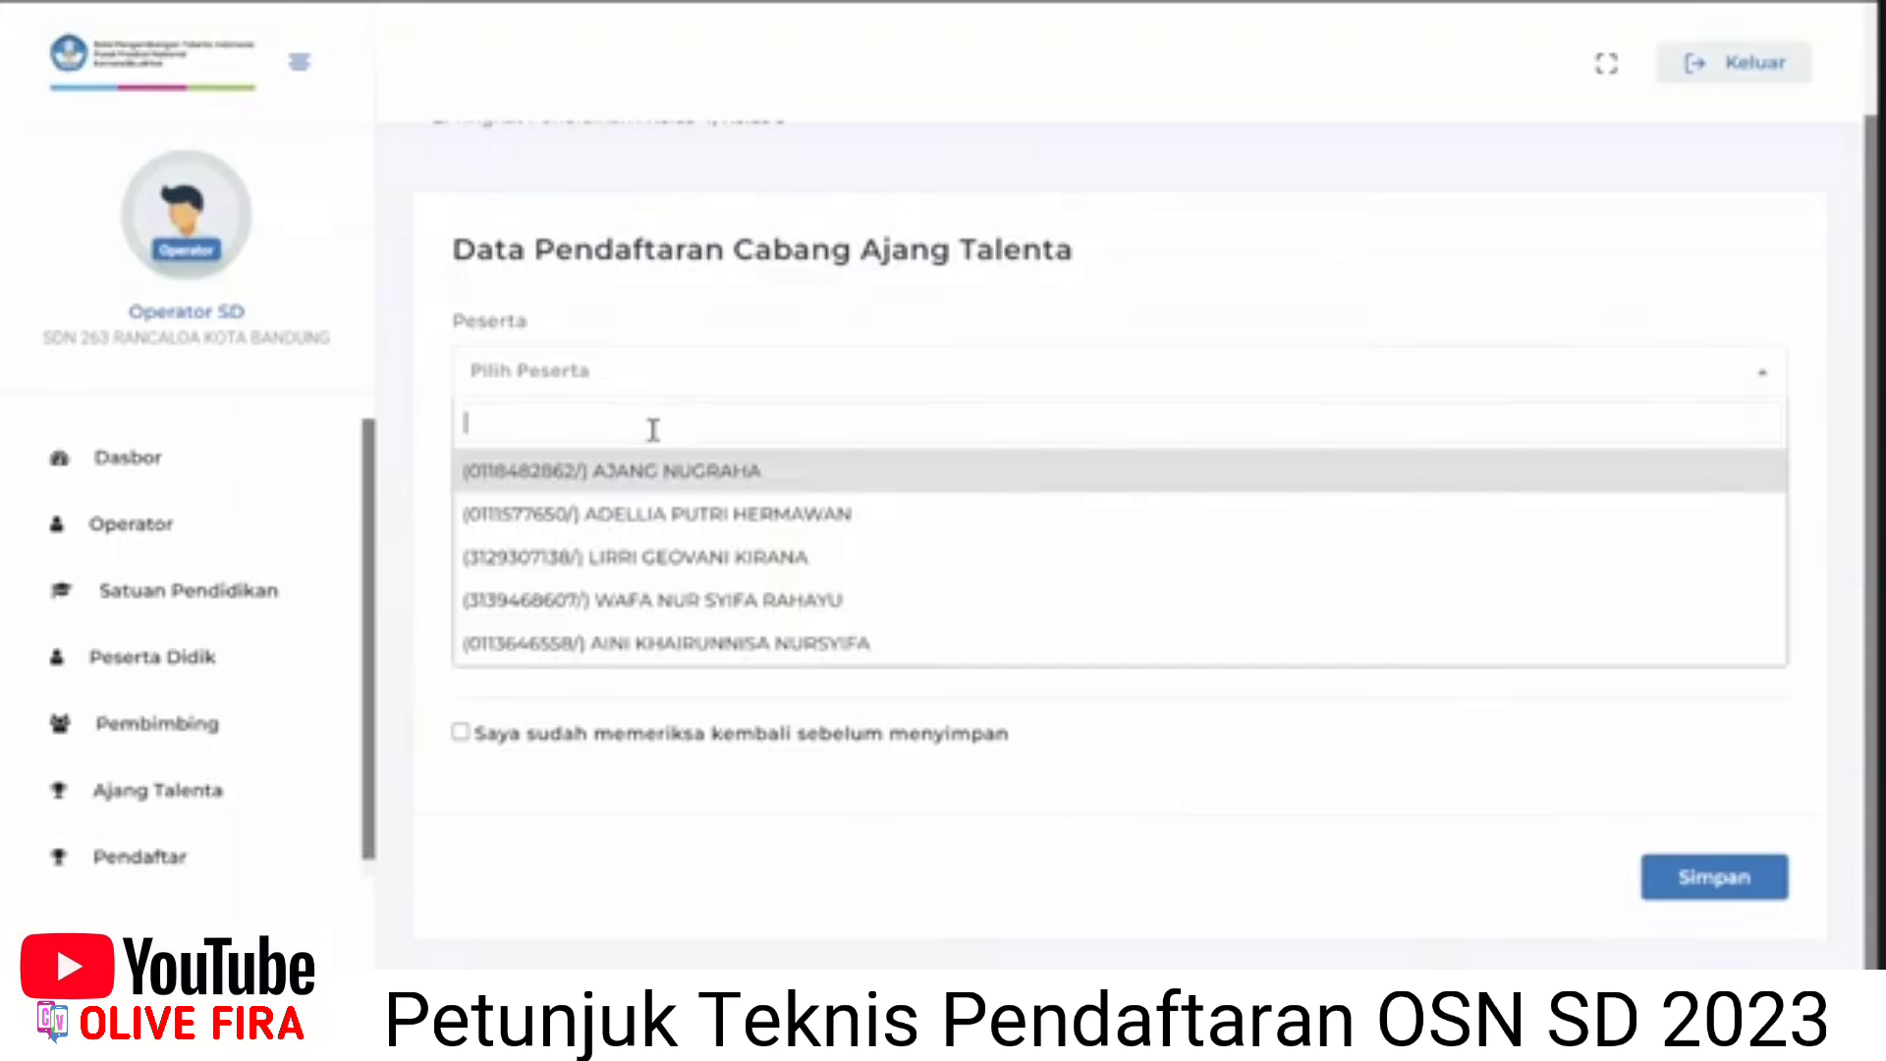
type("ad")
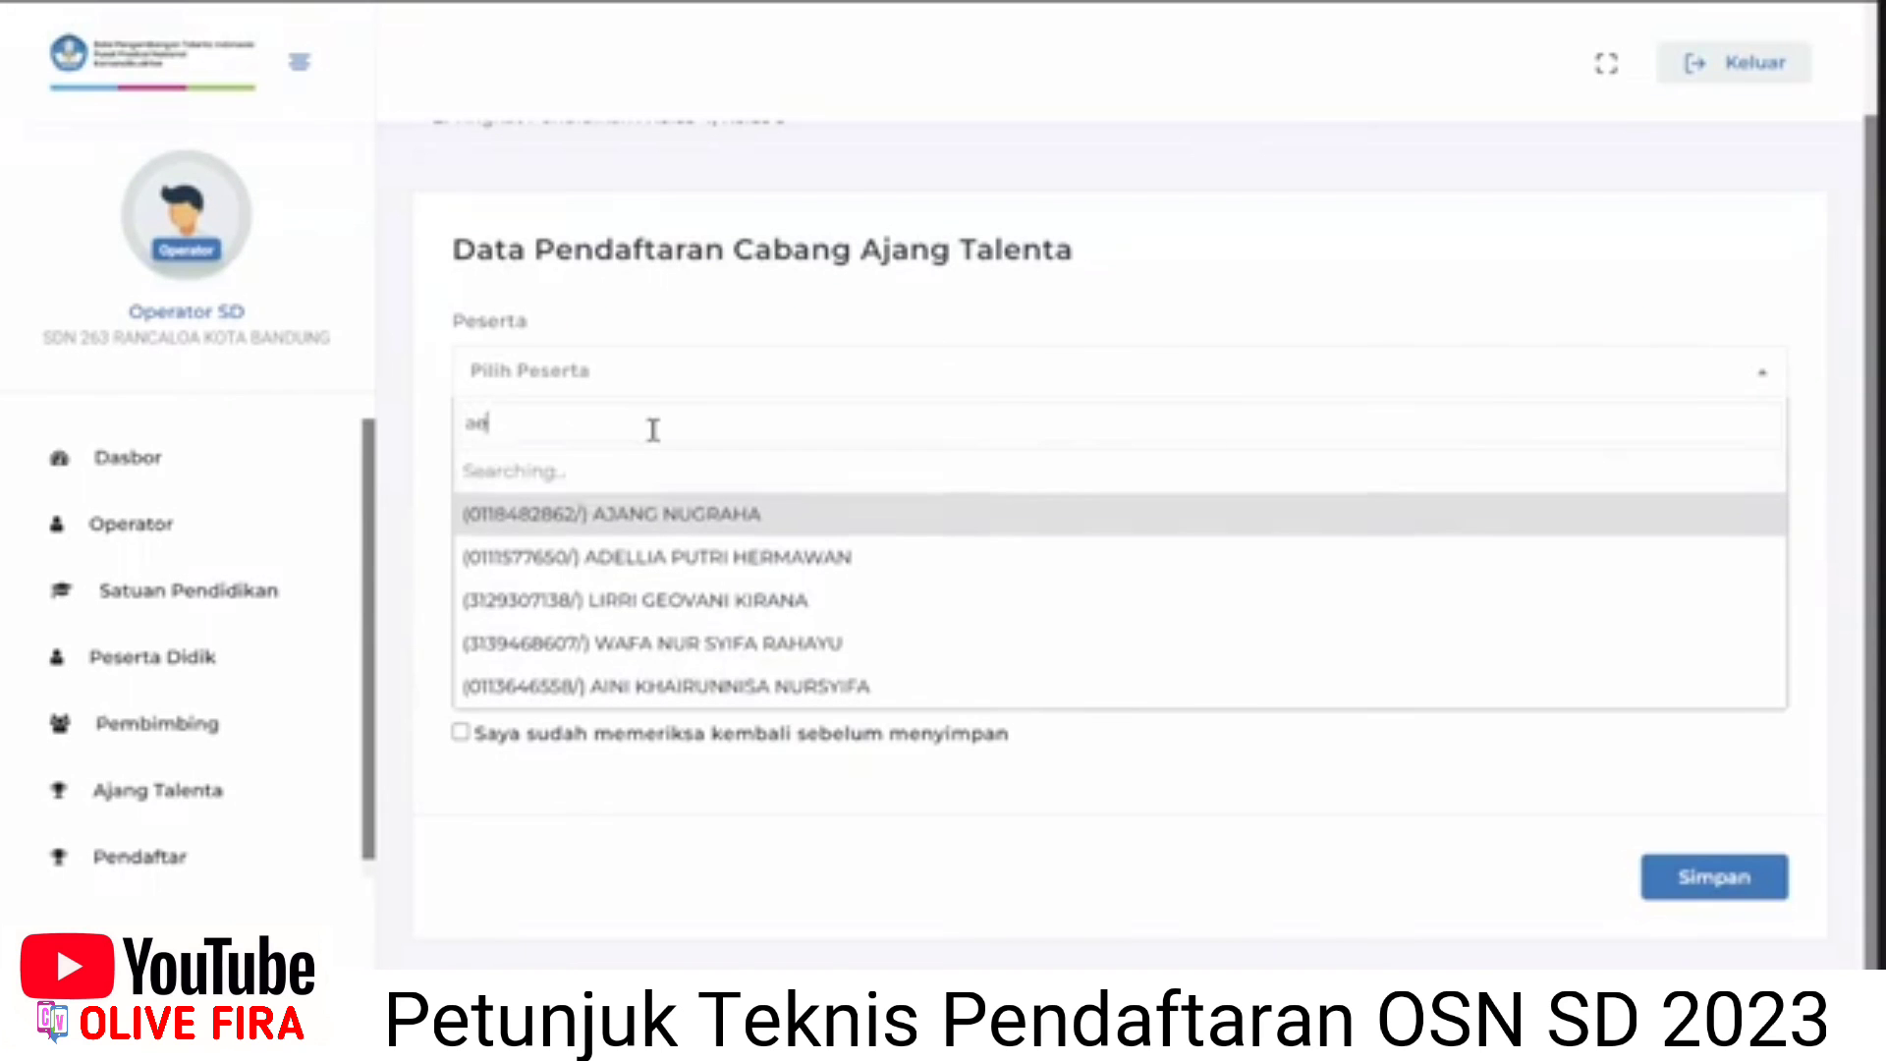
type("p")
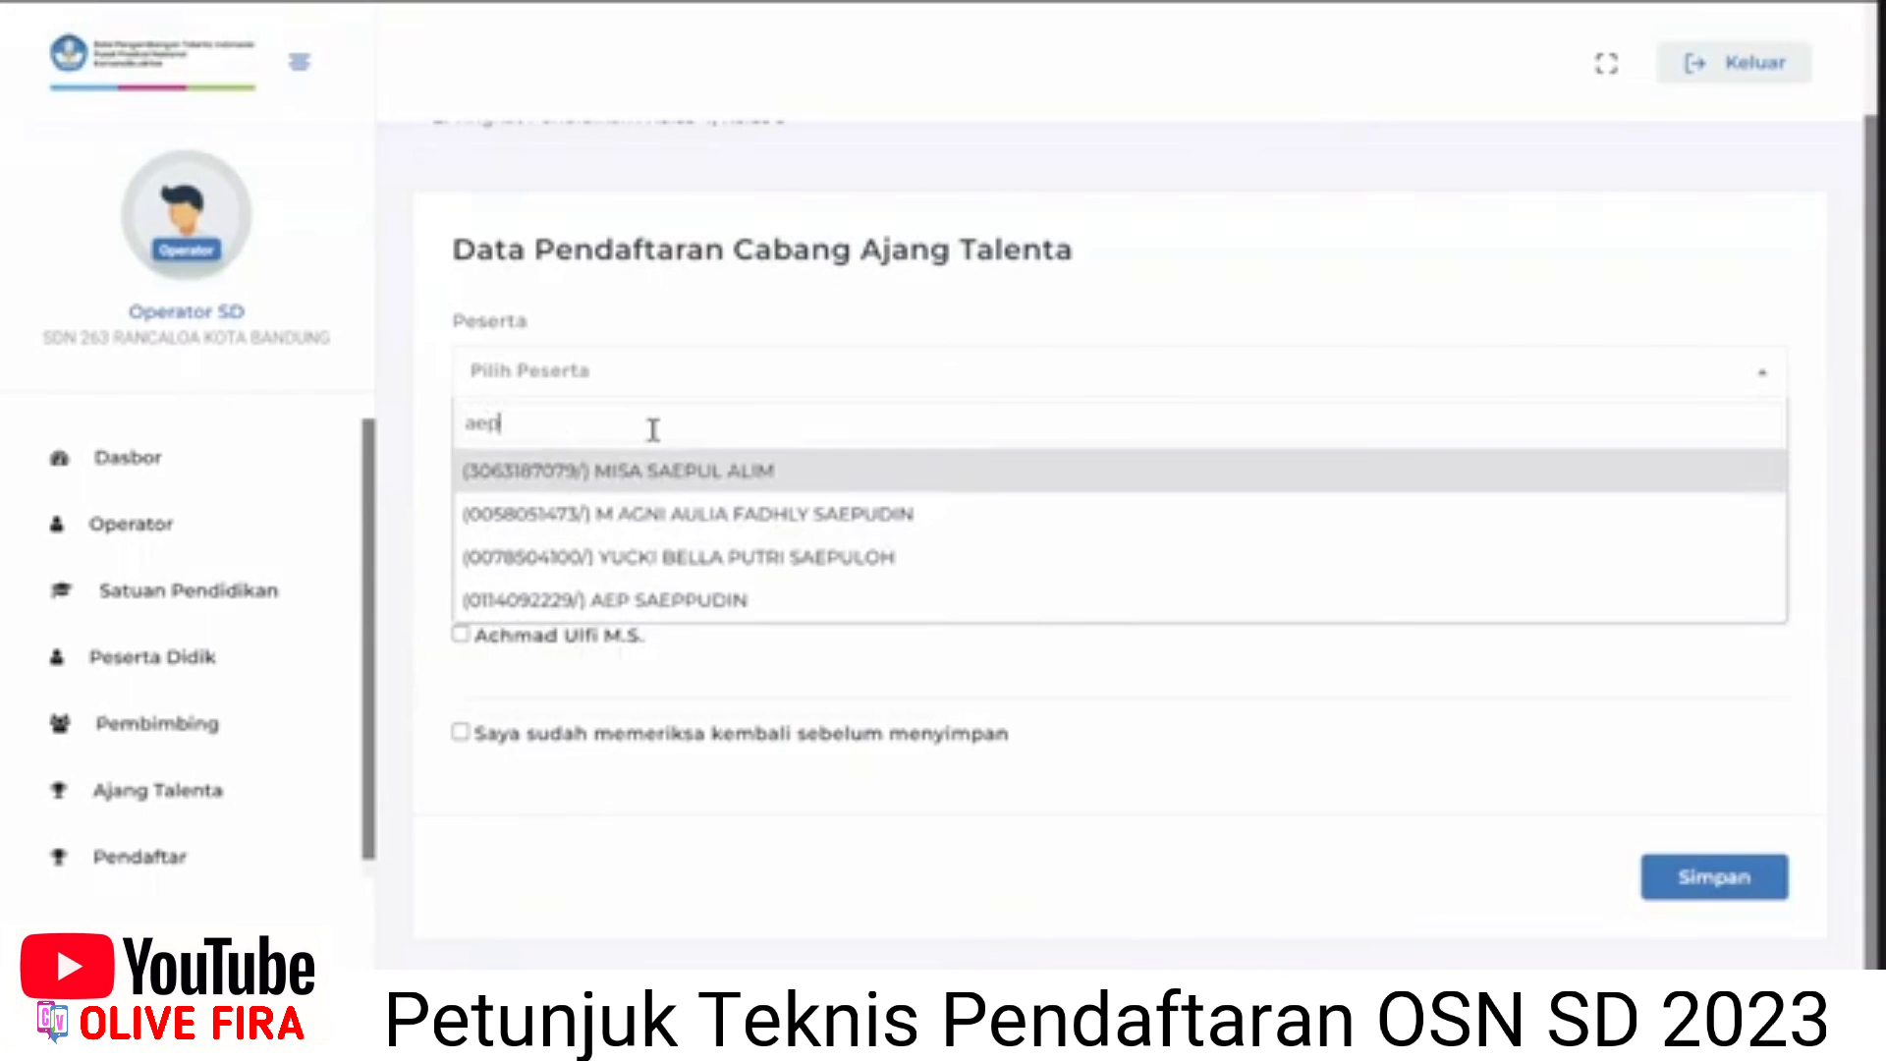
left_click(687, 599)
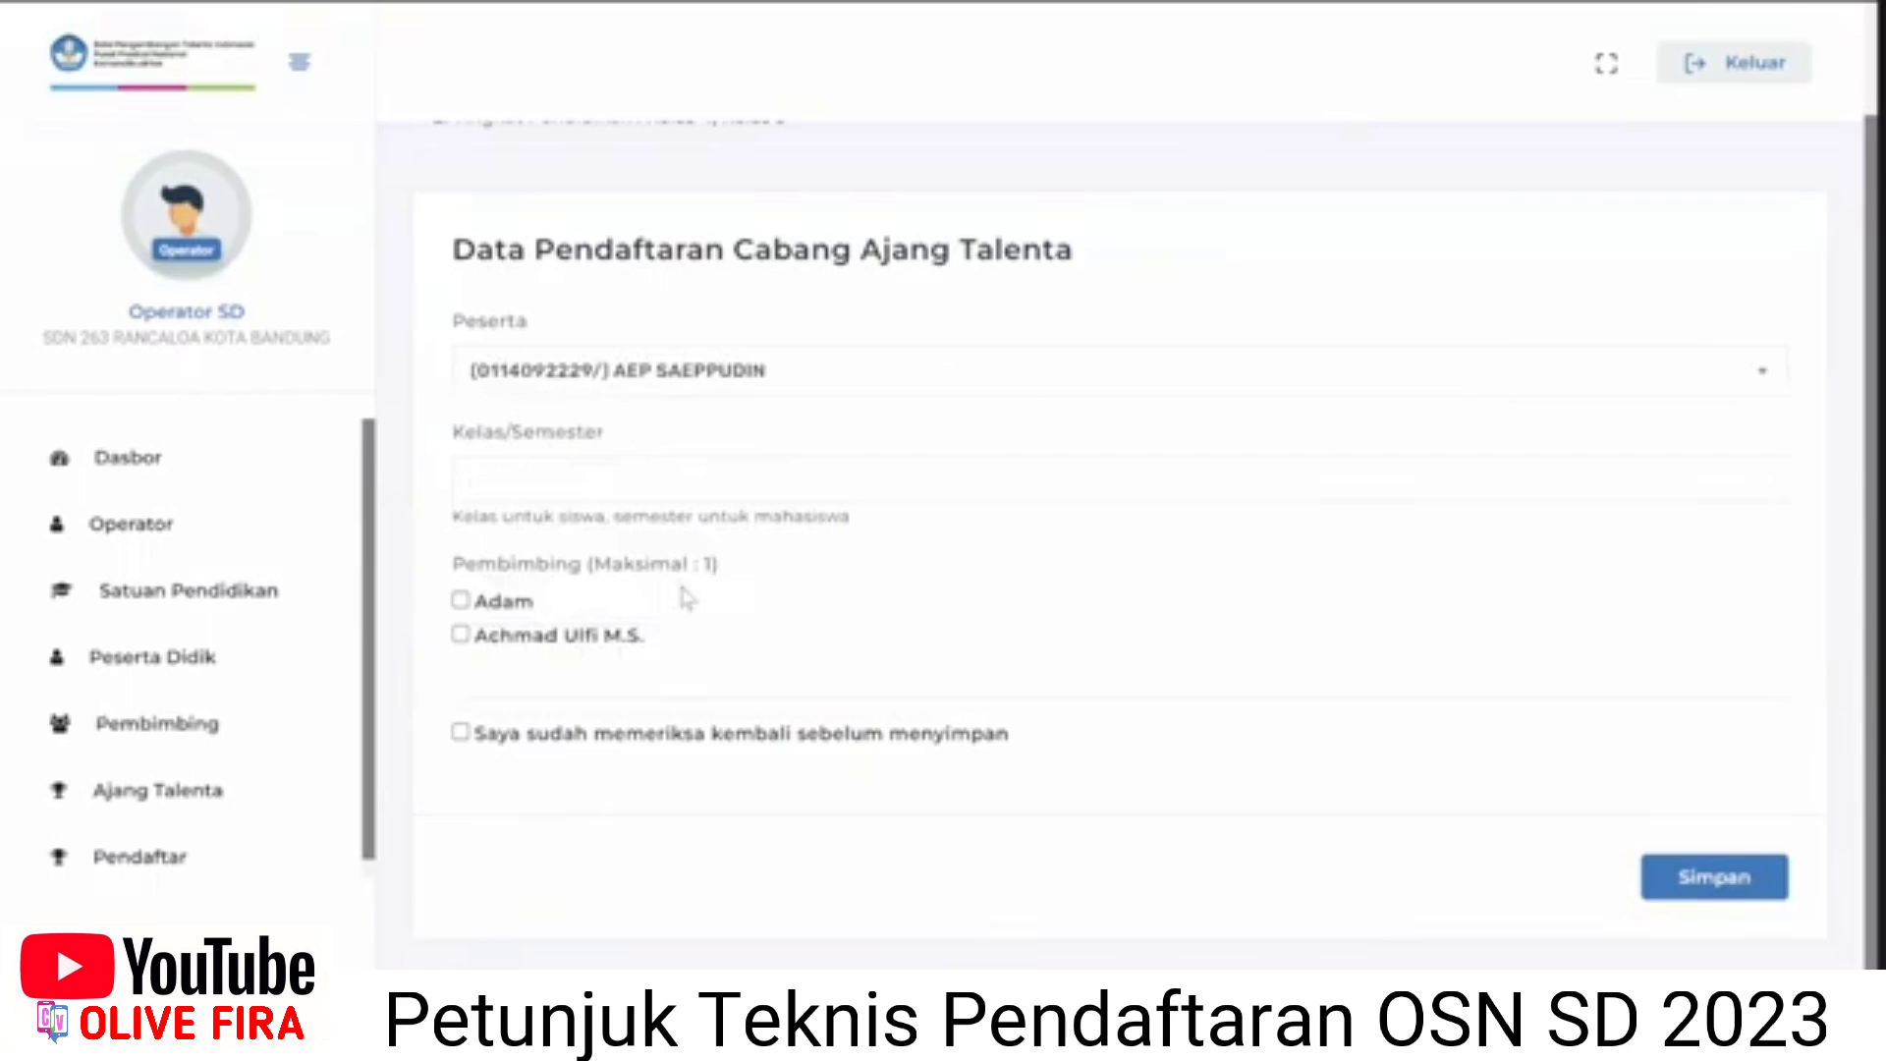
Enter class 5, tick the first Pembimbing and the 'Saya sudah memeriksa' checkbox.
left_click(602, 486)
type("5")
left_click(491, 603)
left_click(564, 738)
scroll(720, 783, "up", 2)
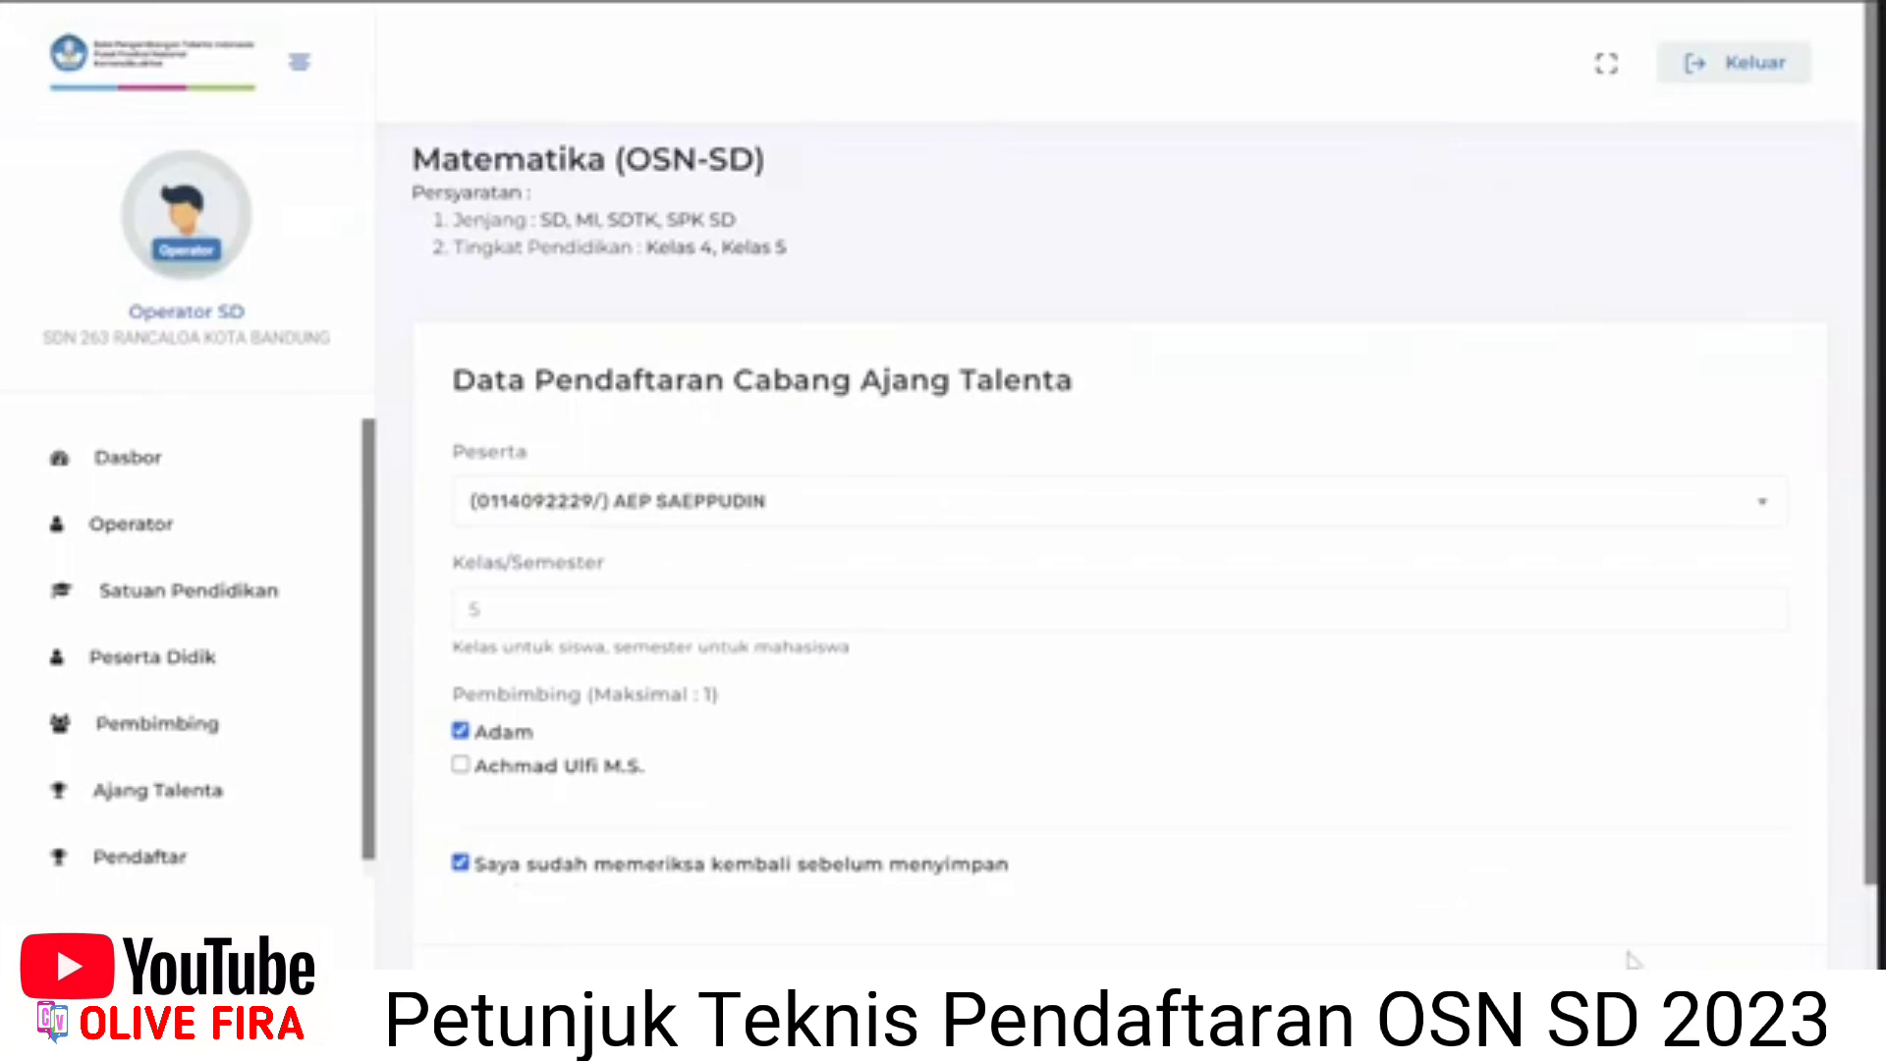
scroll(1679, 923, "down", 2)
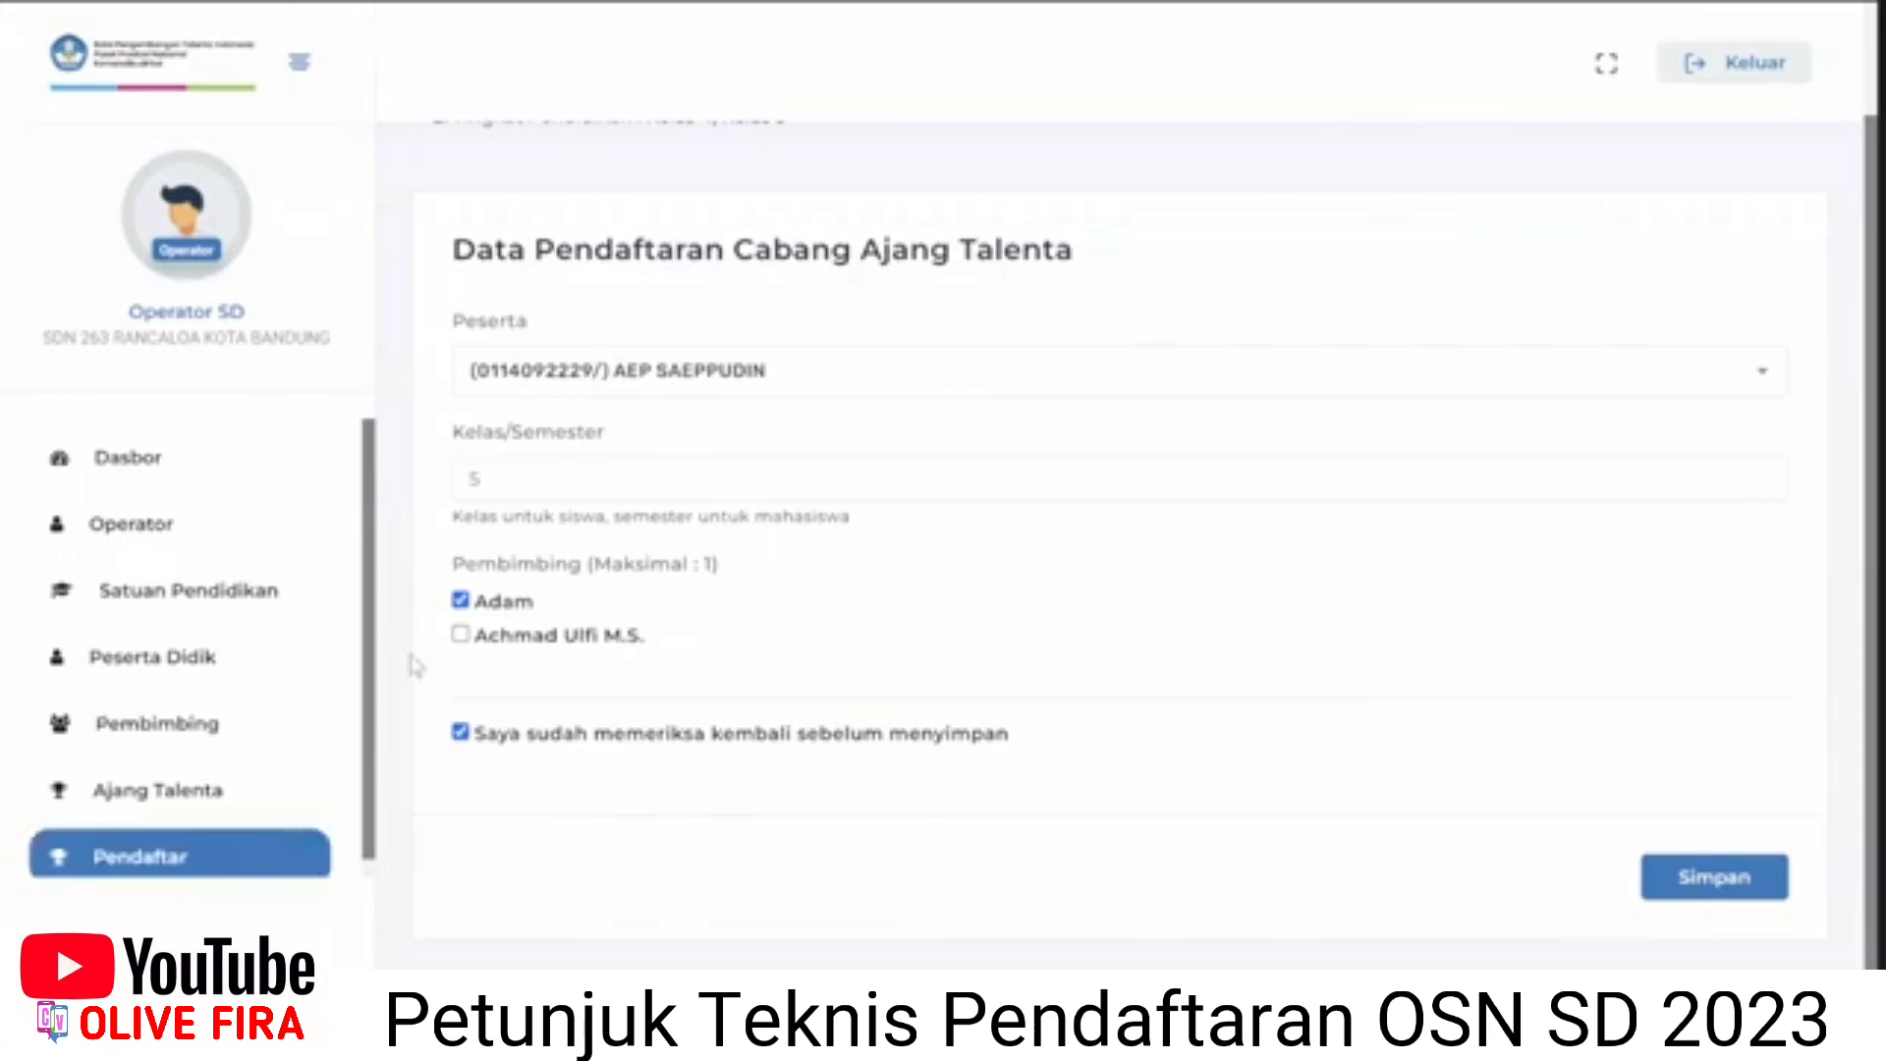
Save the Matematika registration and review its Kode Registrasi on the Detail Peserta page.
left_click(275, 863)
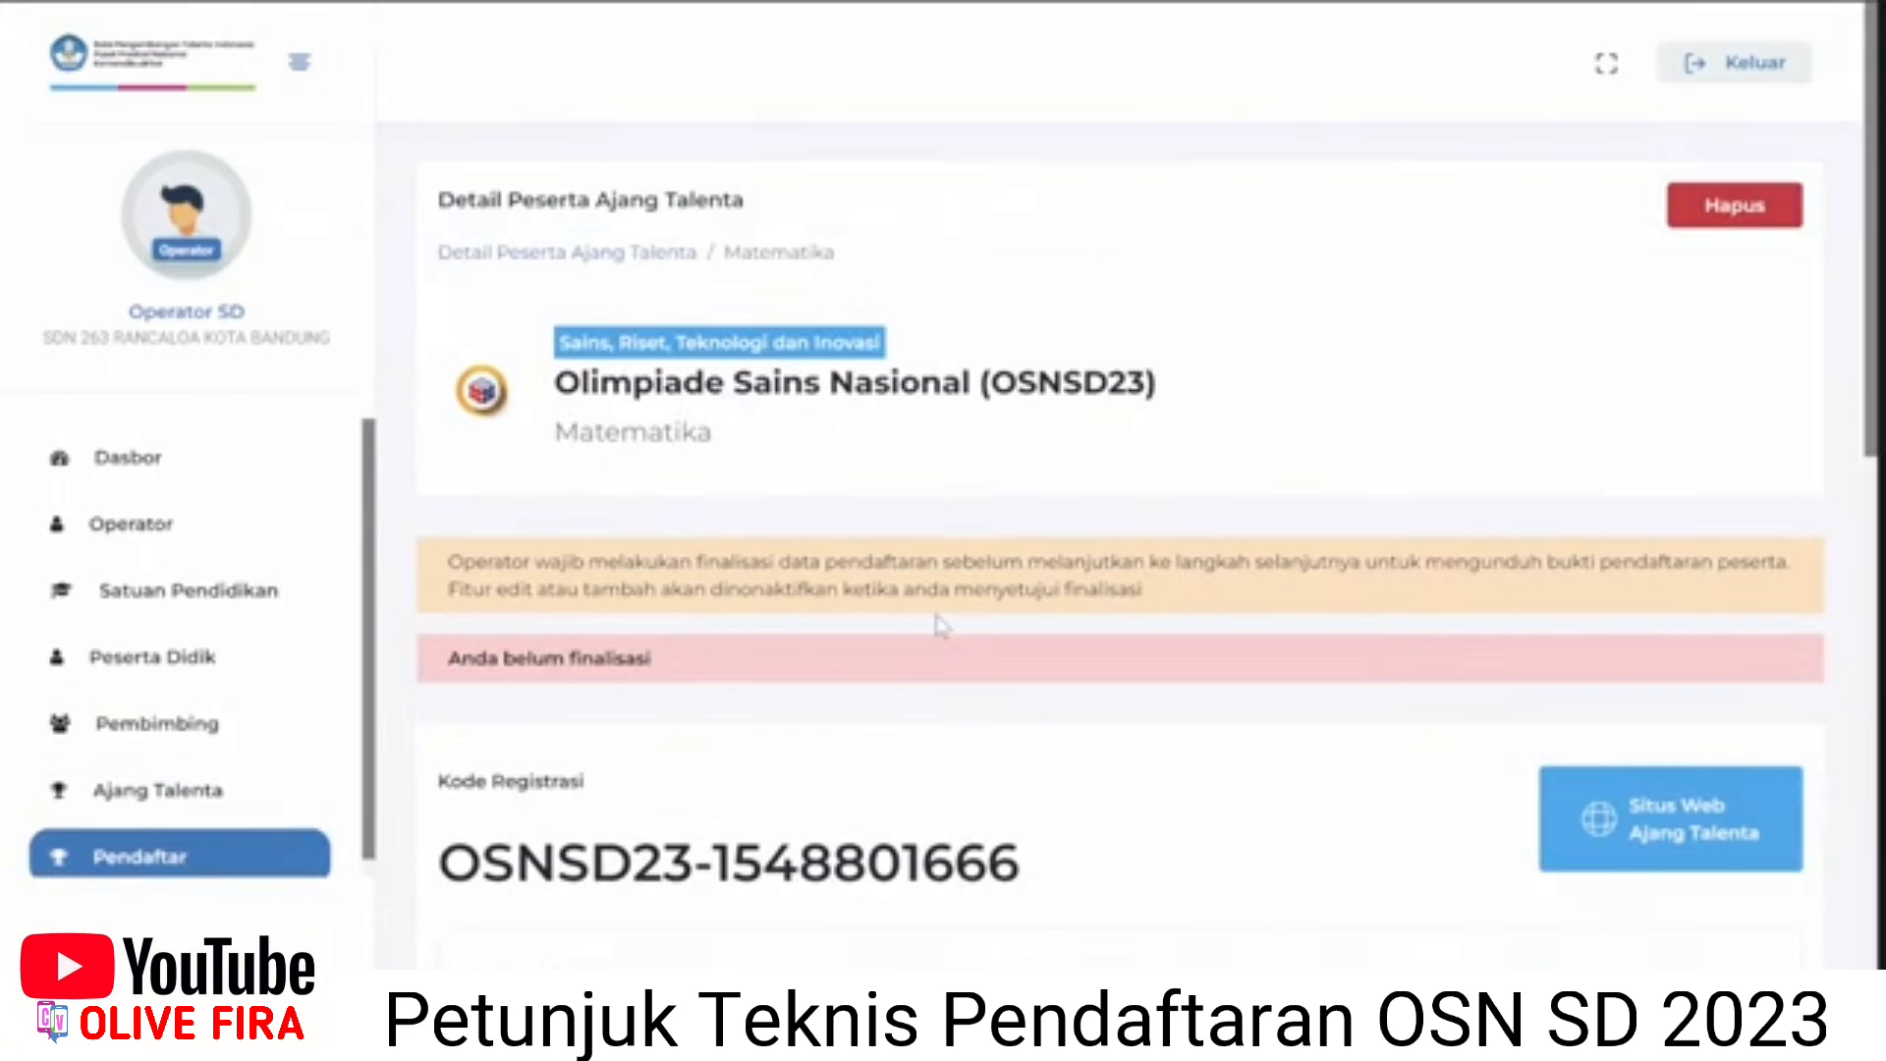
scroll(941, 626, "down", 1)
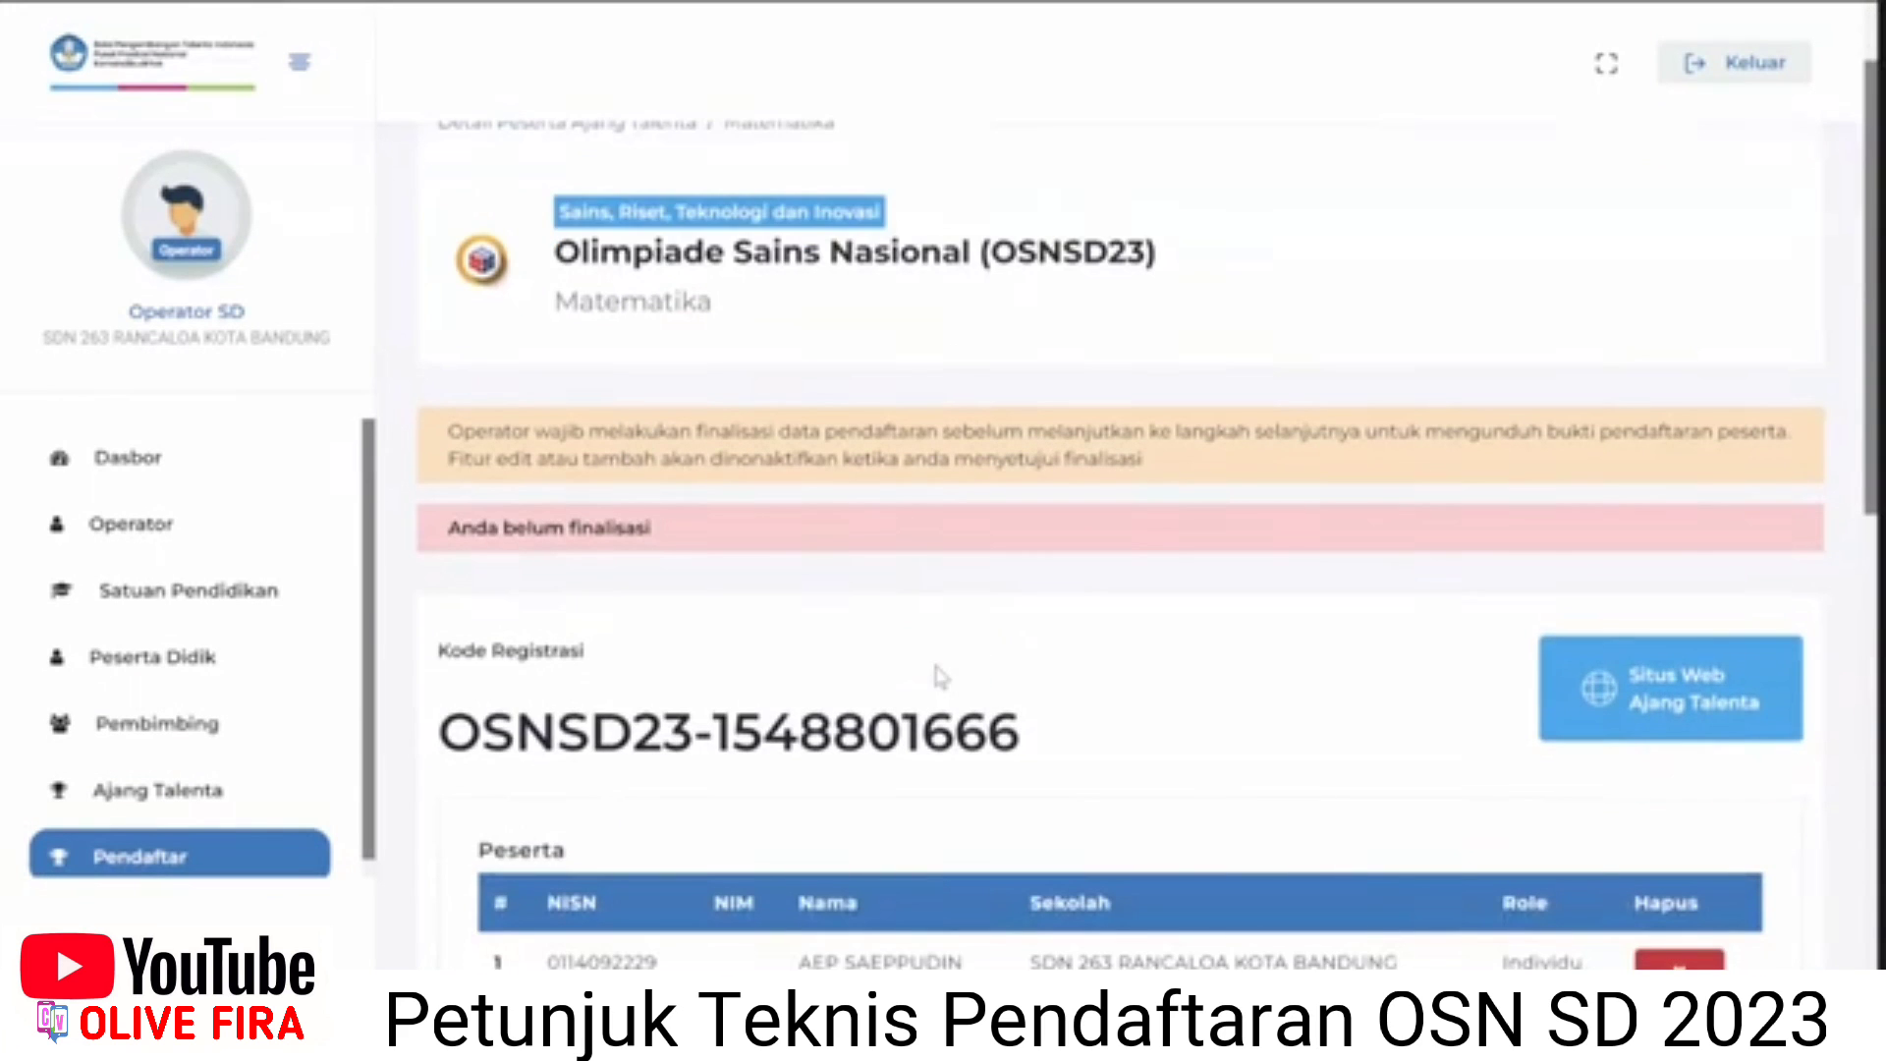
scroll(941, 676, "up", 1)
scroll(267, 835, "down", 1)
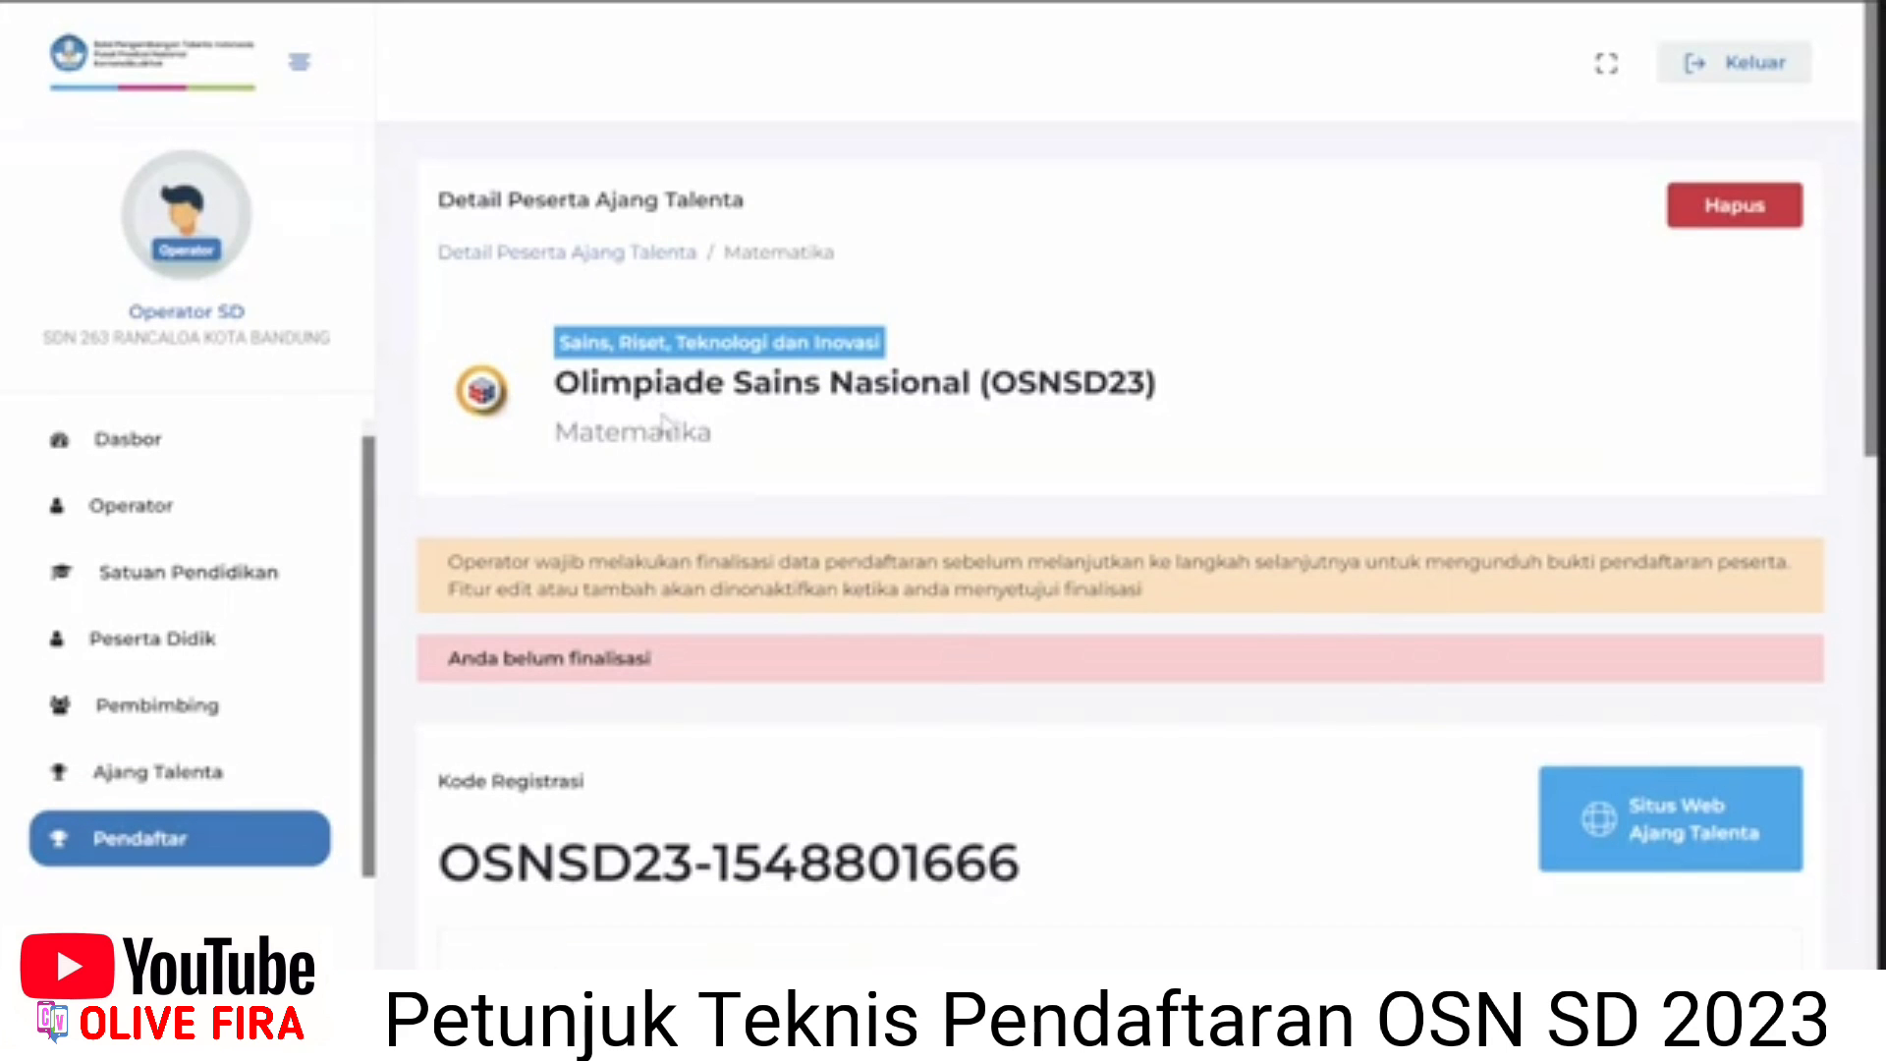
scroll(665, 423, "down", 1)
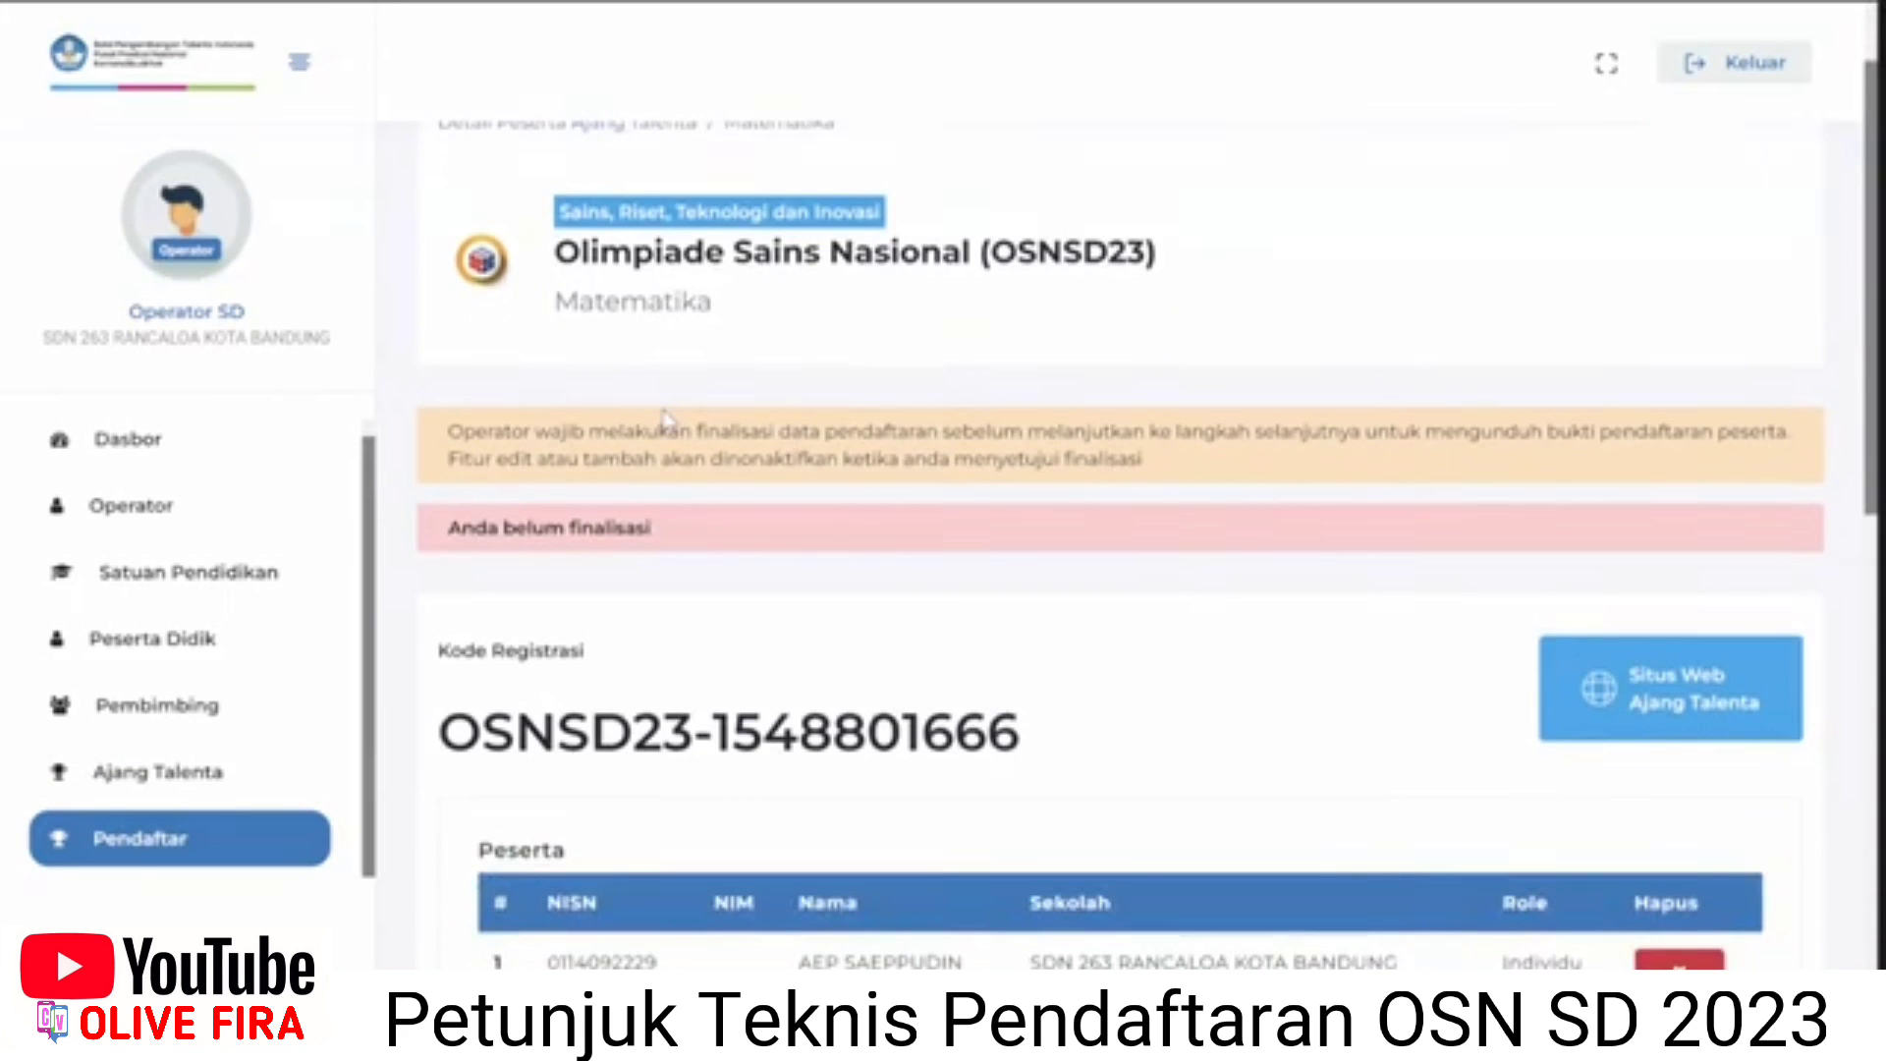
scroll(655, 525, "down", 1)
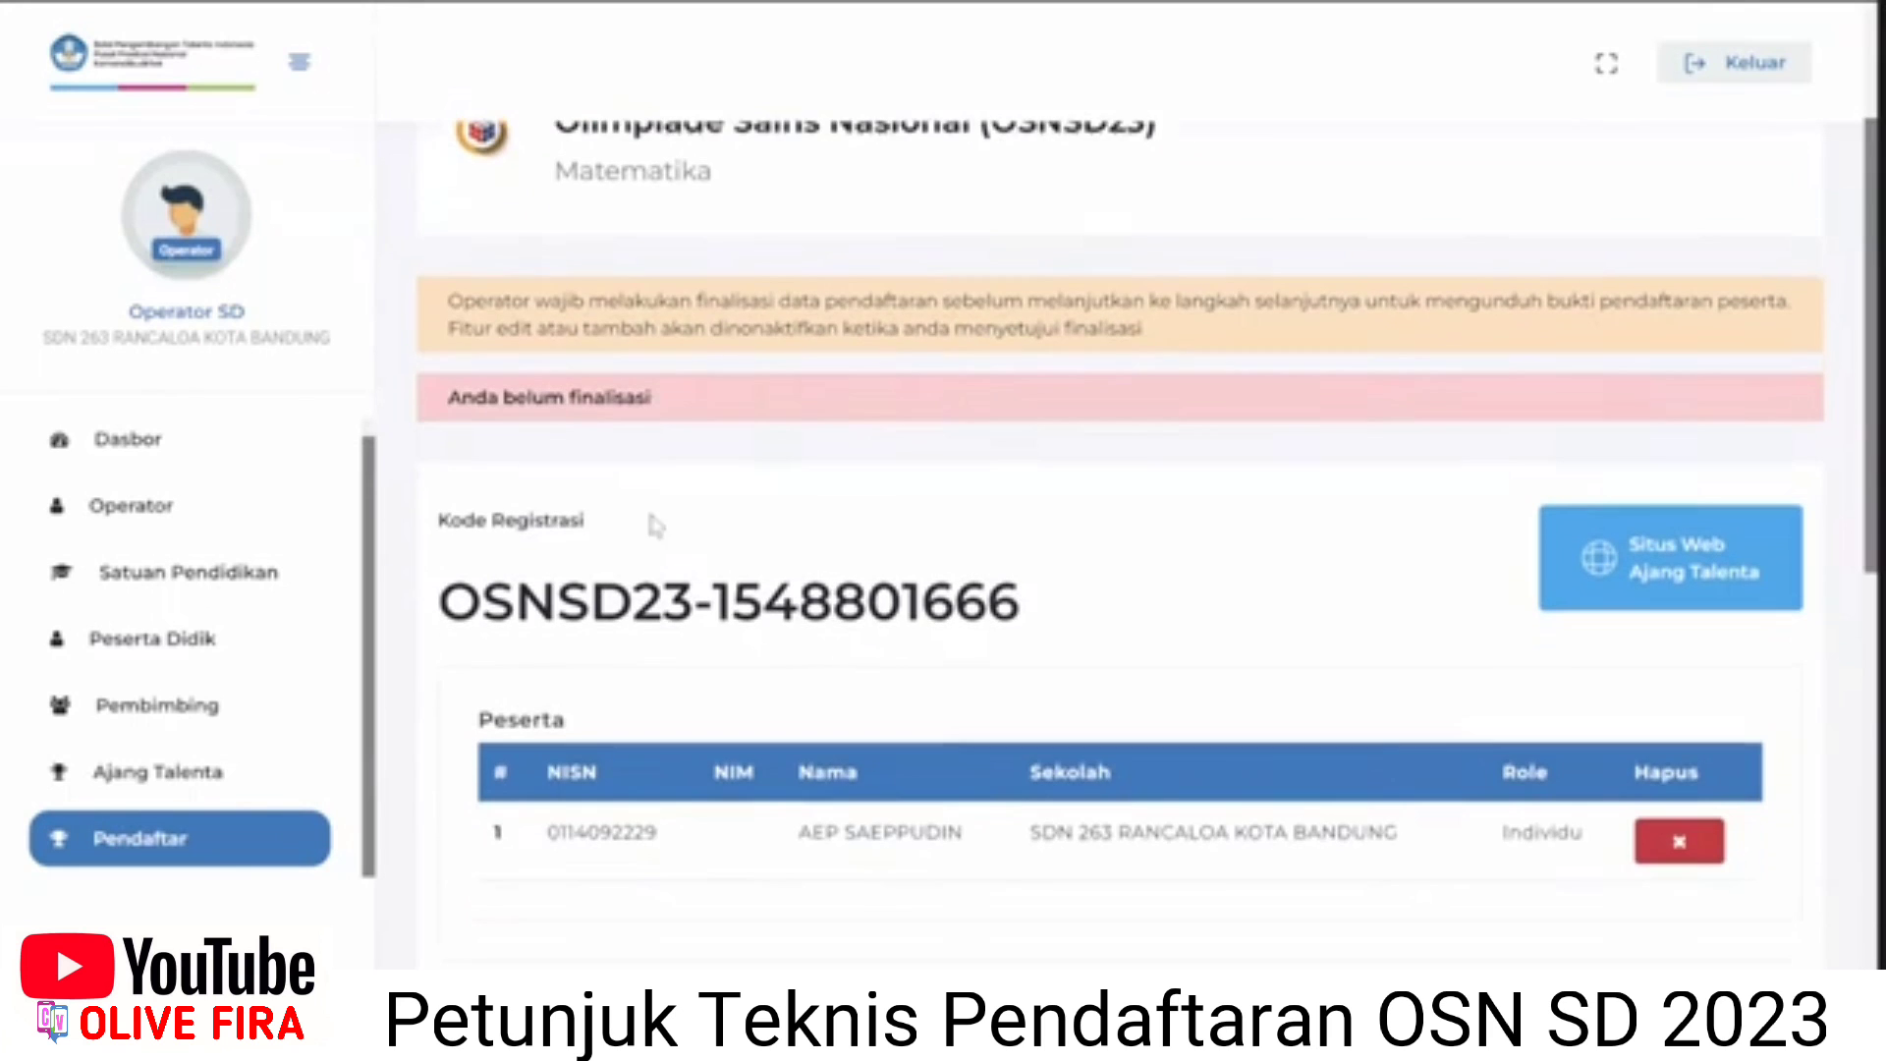
scroll(648, 589, "down", 1)
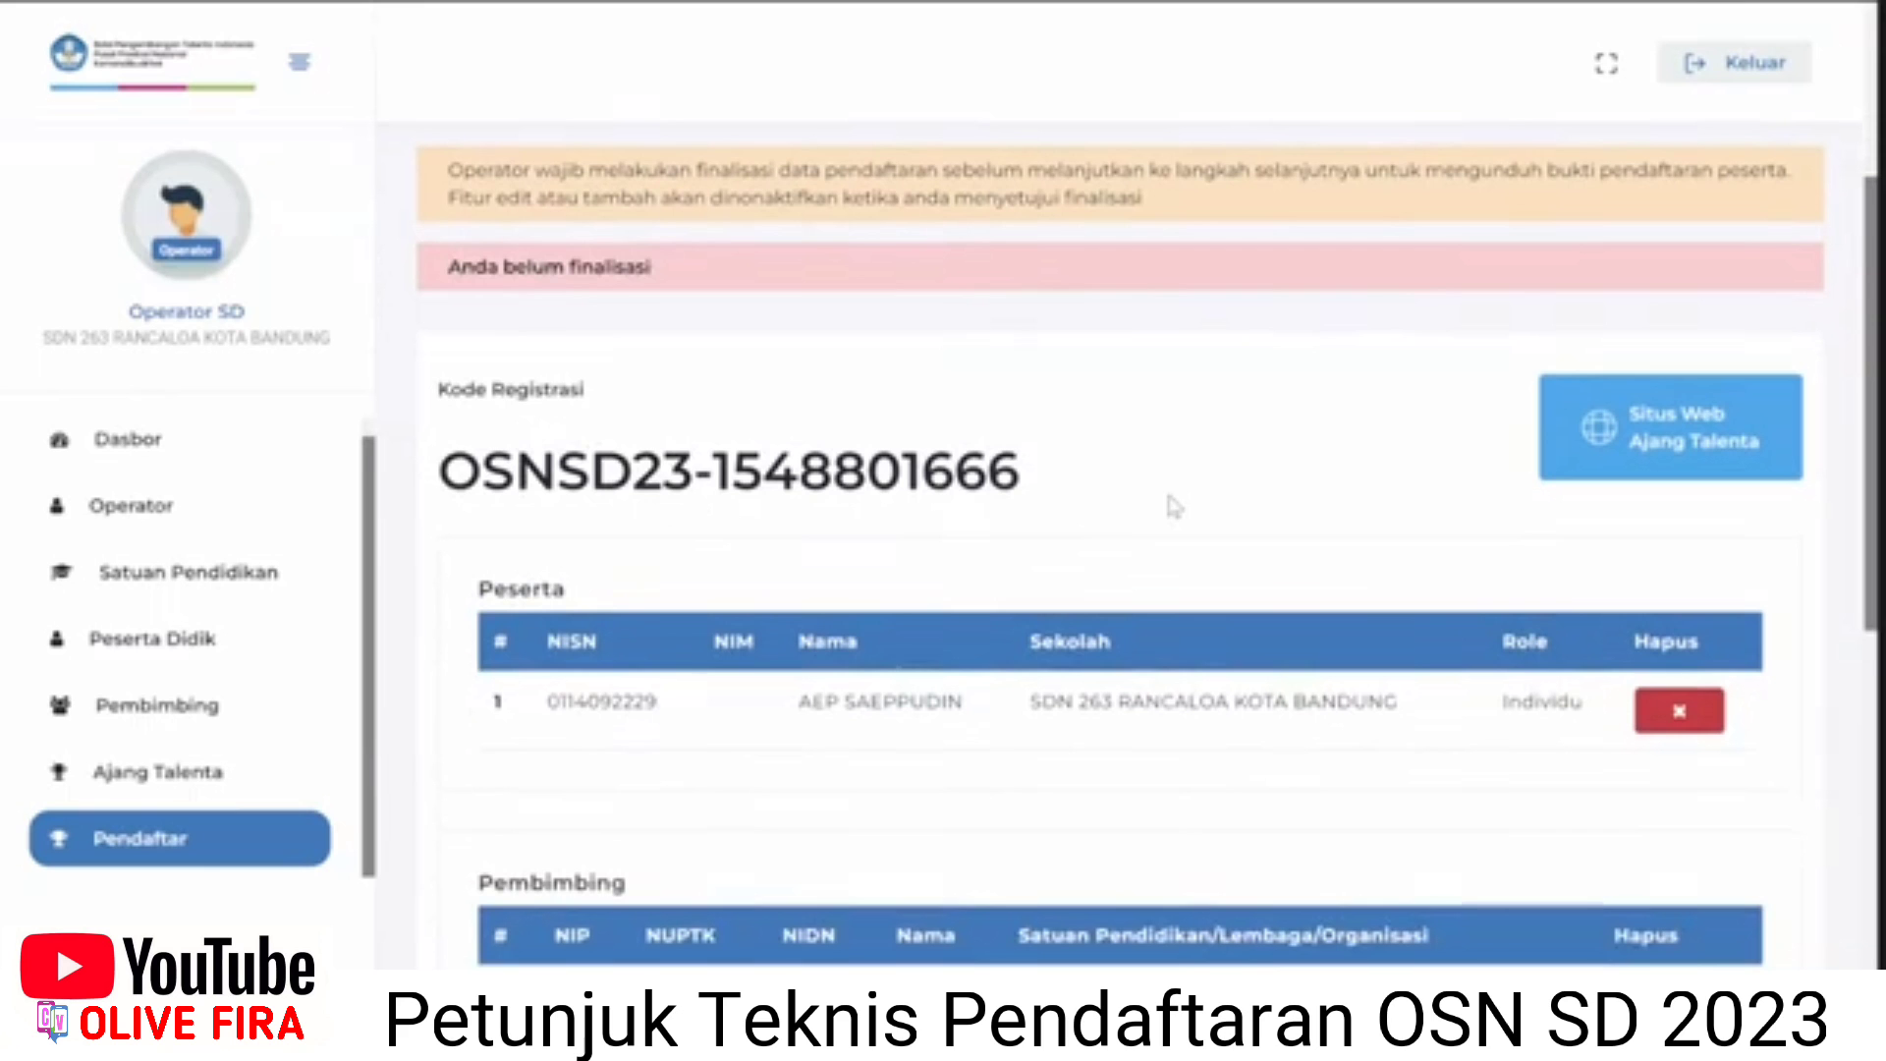
scroll(1168, 486, "down", 2)
Briefly highlight the word Matematika on the details page to point it out.
scroll(1169, 479, "up", 2)
scroll(550, 550, "down", 1)
scroll(589, 560, "up", 3)
scroll(622, 566, "down", 3)
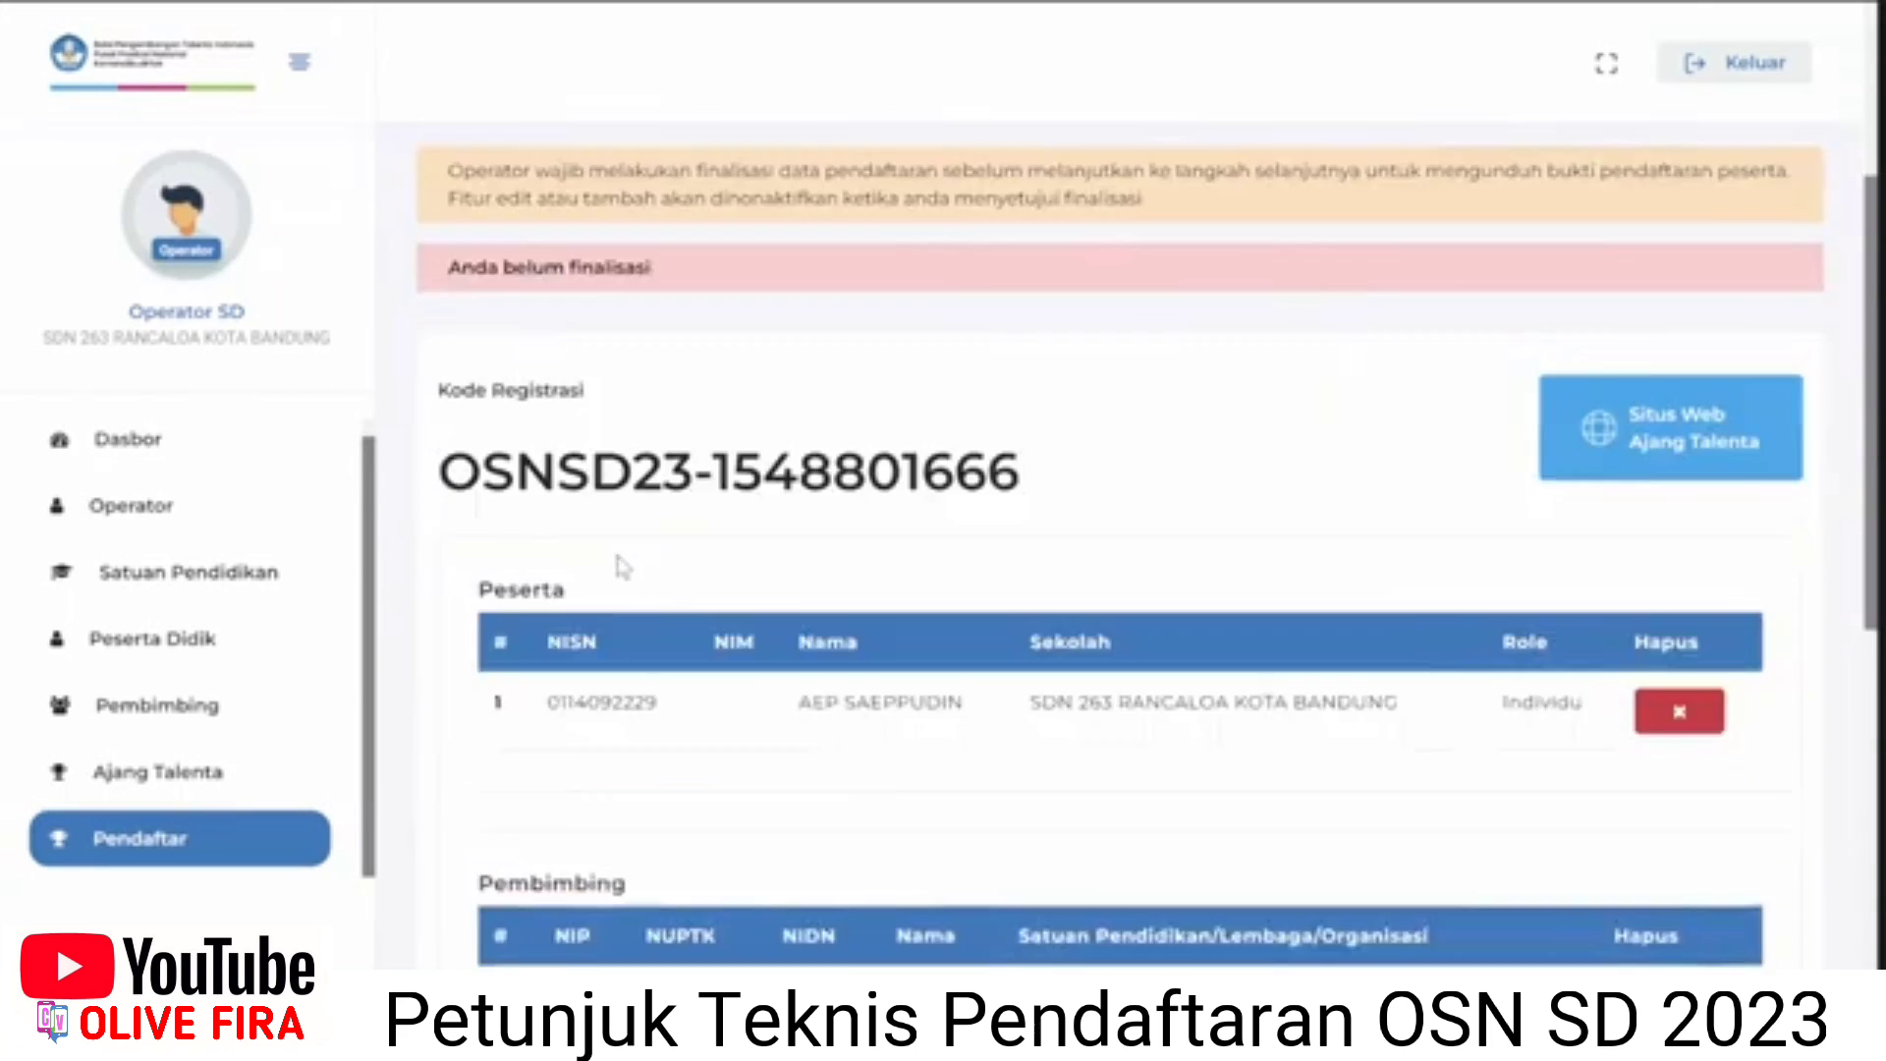
scroll(687, 629, "down", 3)
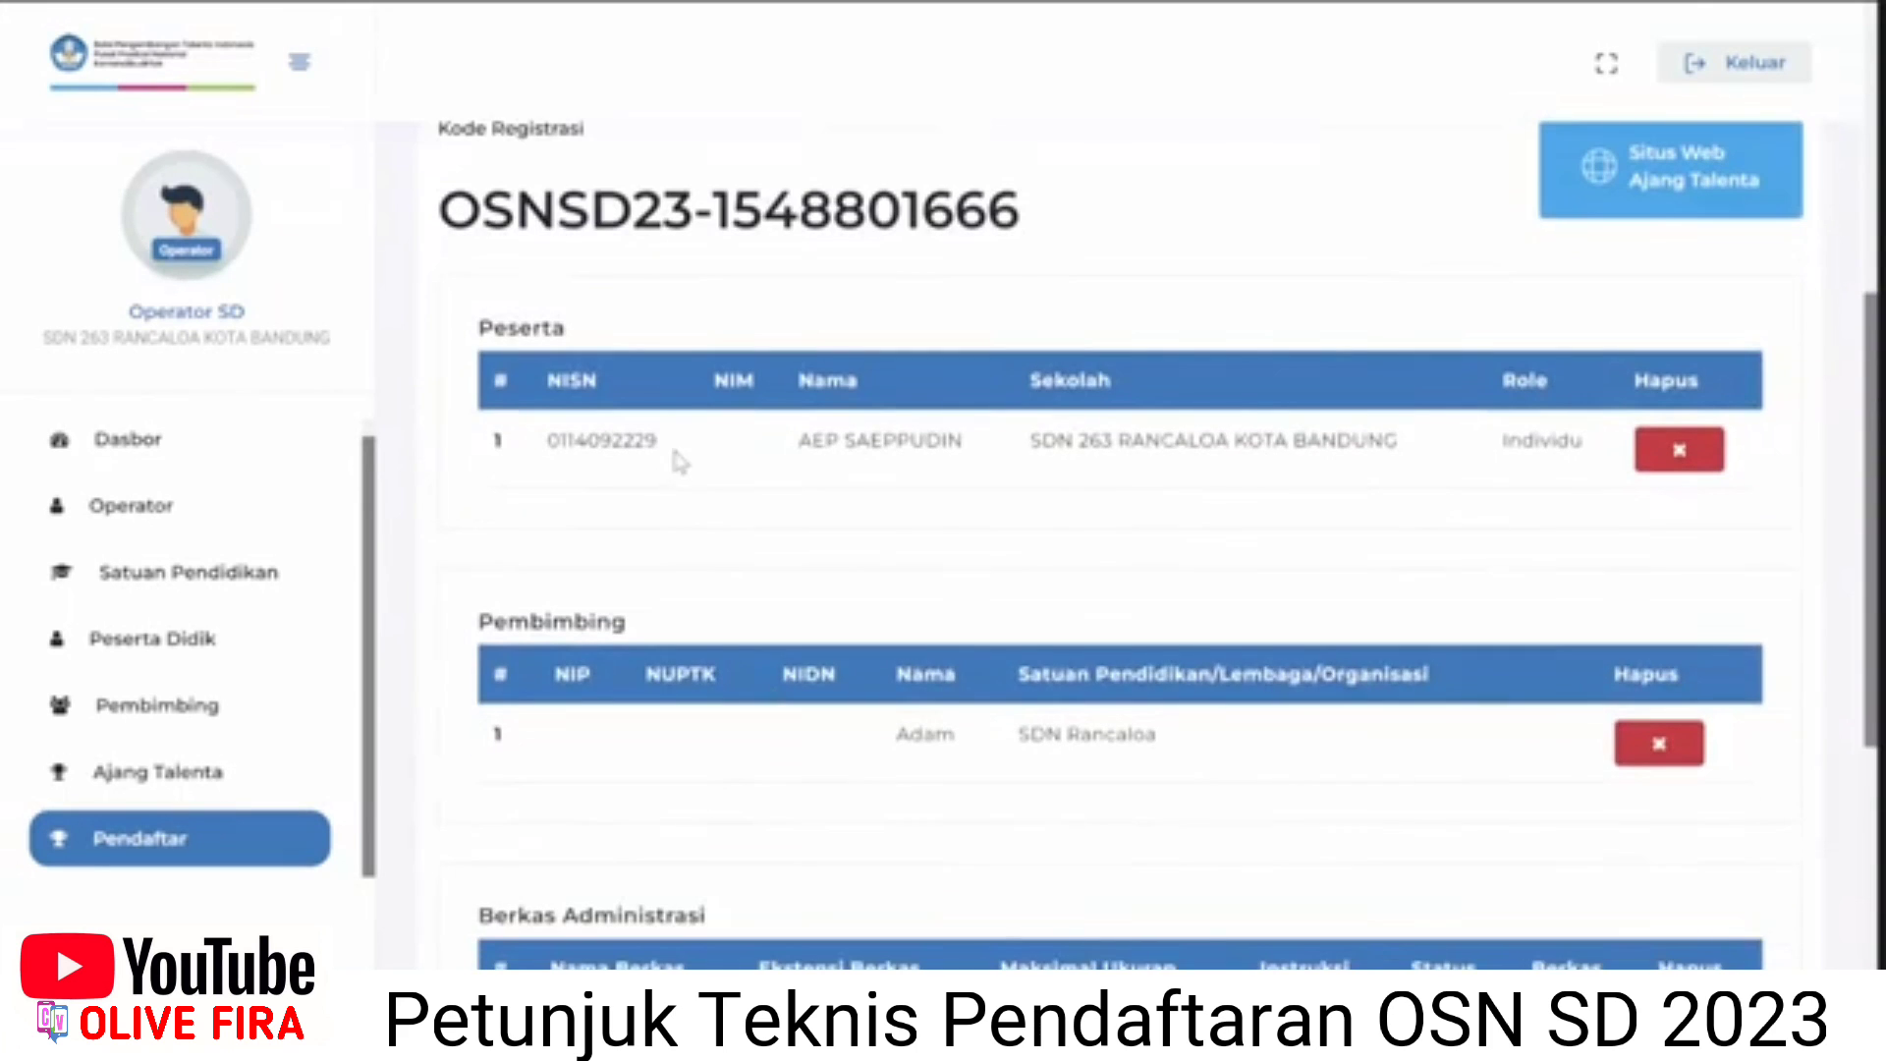
scroll(669, 438, "up", 7)
double_click(572, 424)
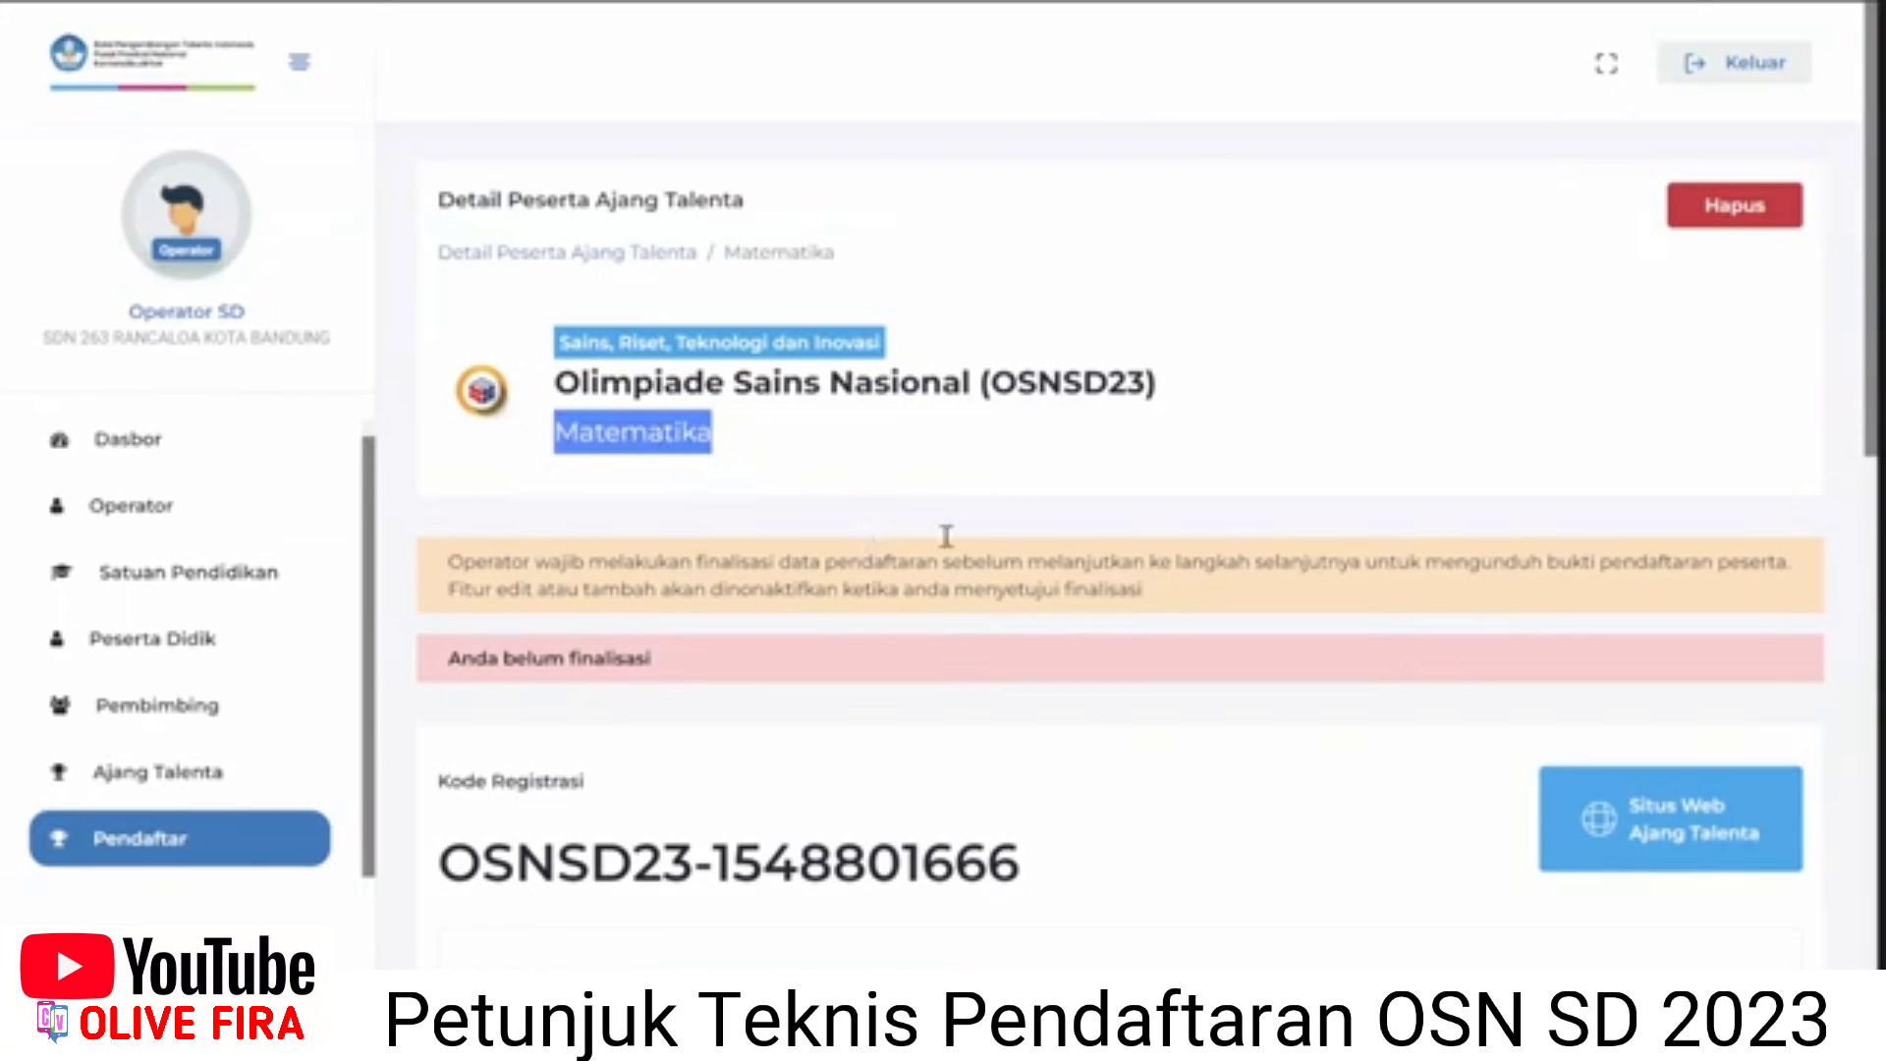
left_click(804, 436)
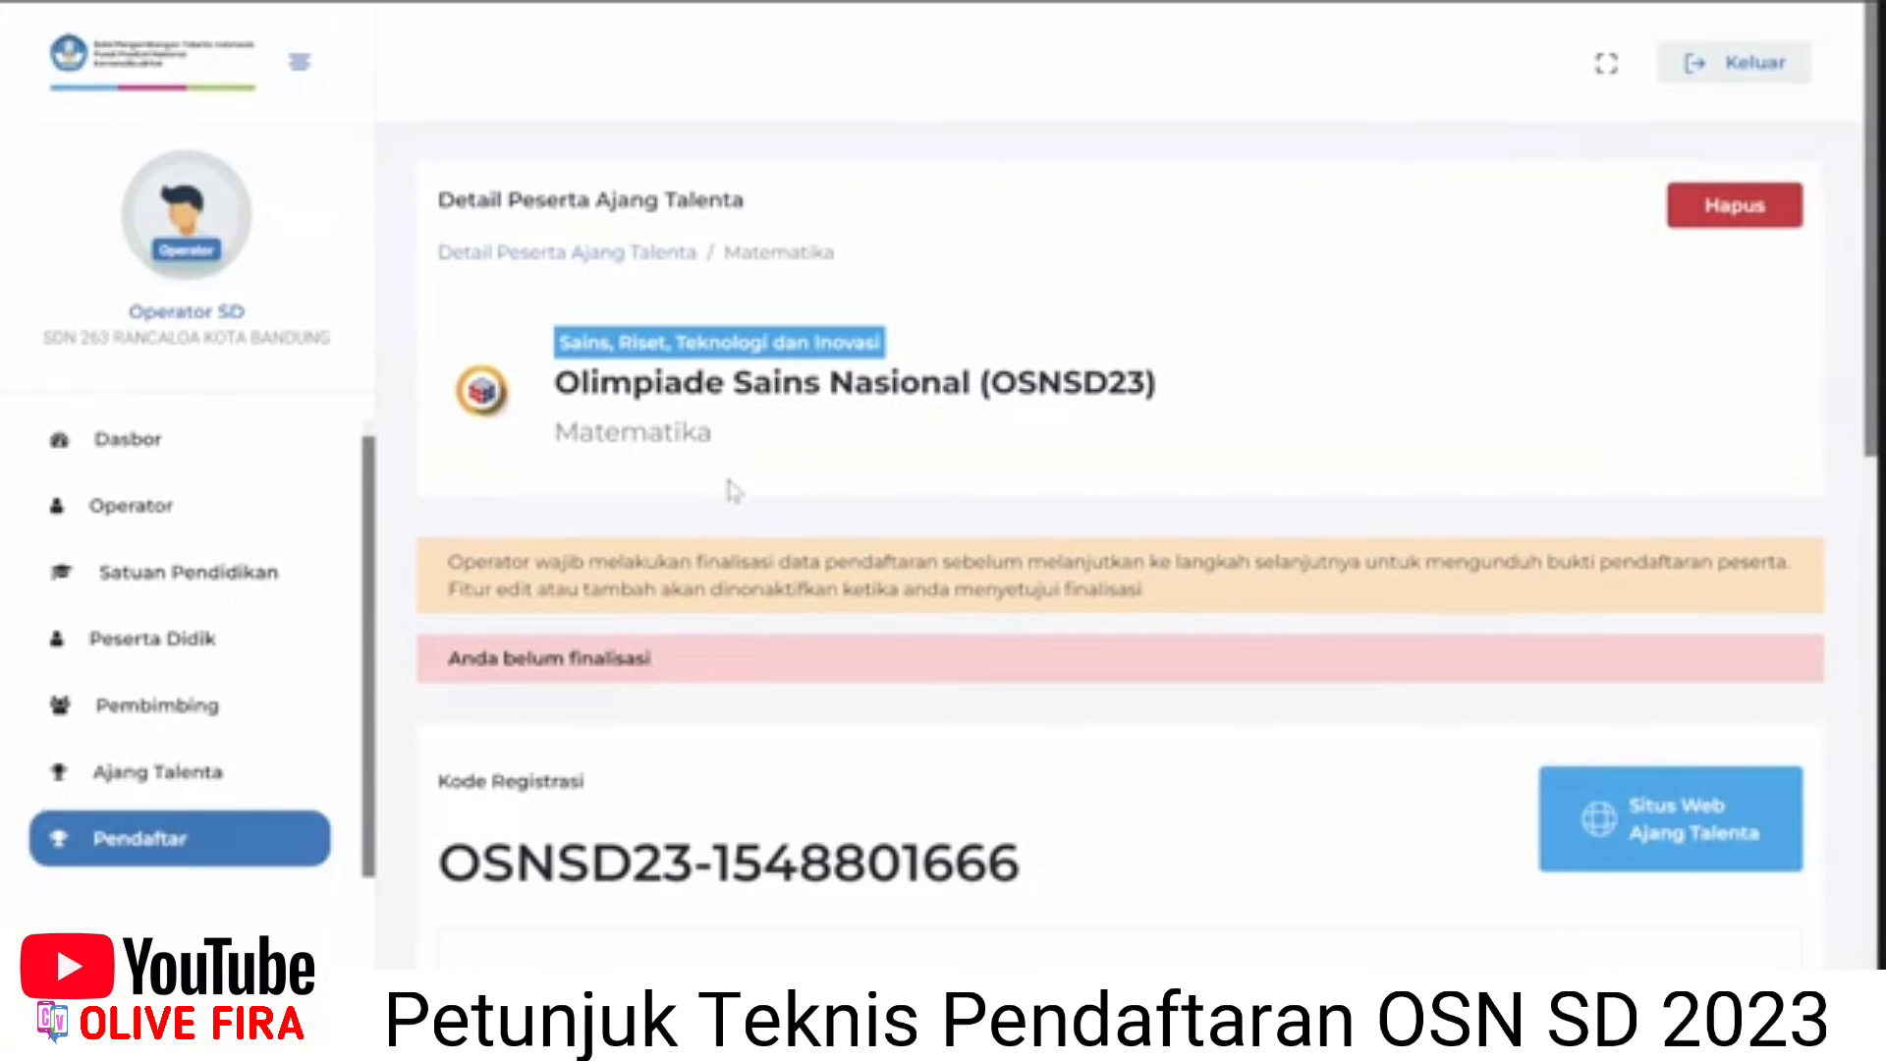
Highlight part of the Olimpiade Sains Nasional title, then review the Peserta and Pembimbing tables.
scroll(727, 496, "down", 1)
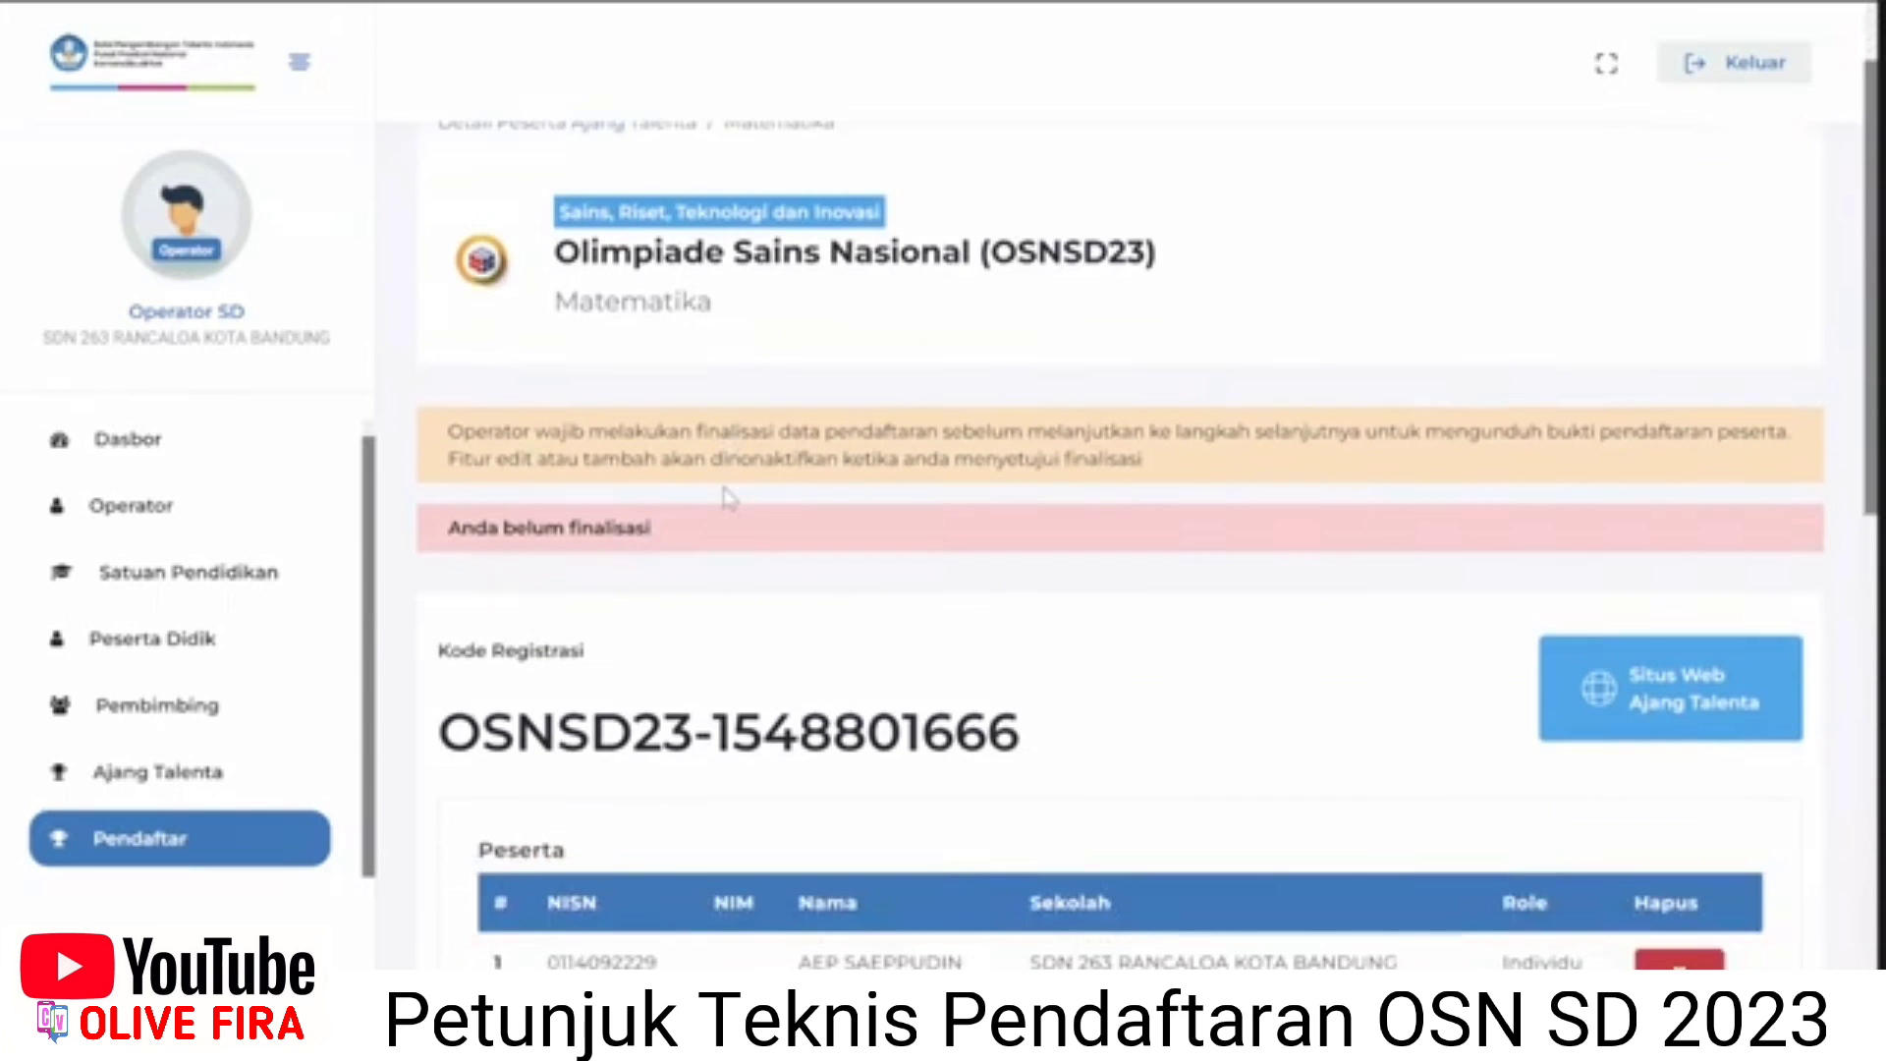
scroll(727, 501, "down", 1)
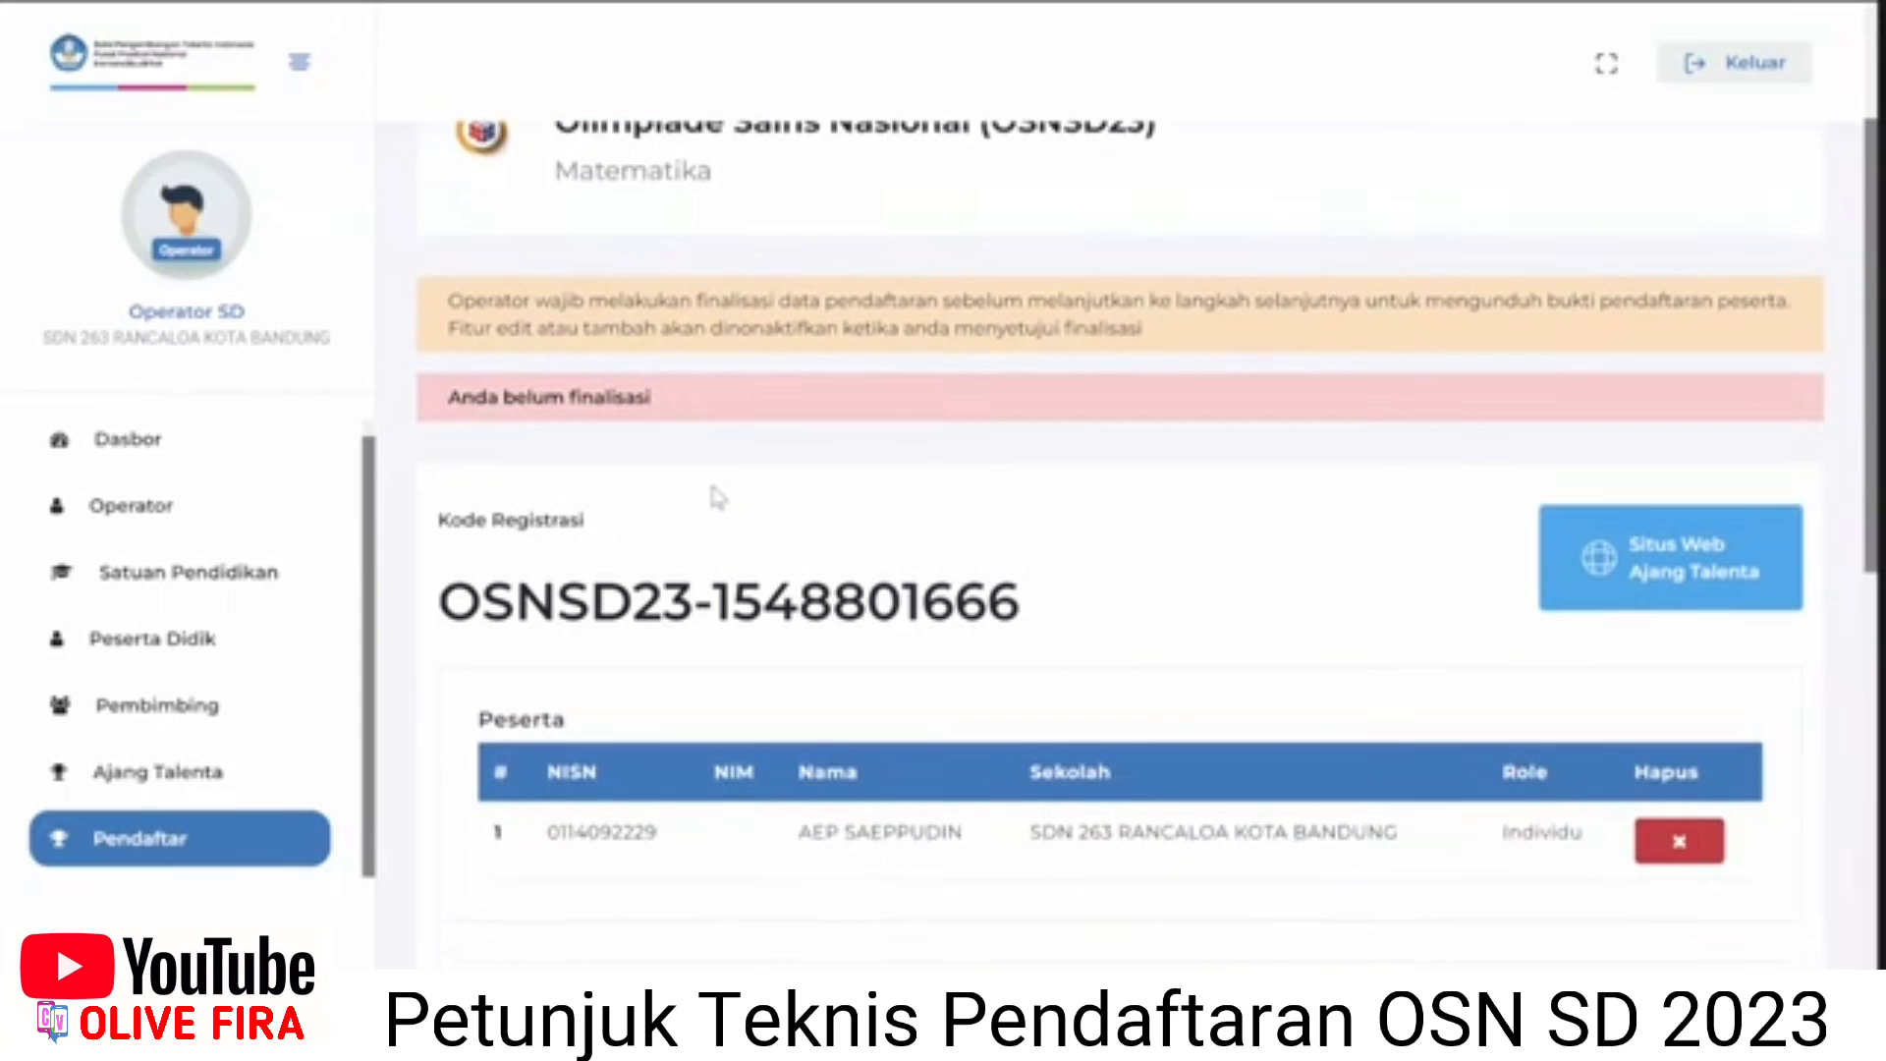
scroll(649, 366, "up", 1)
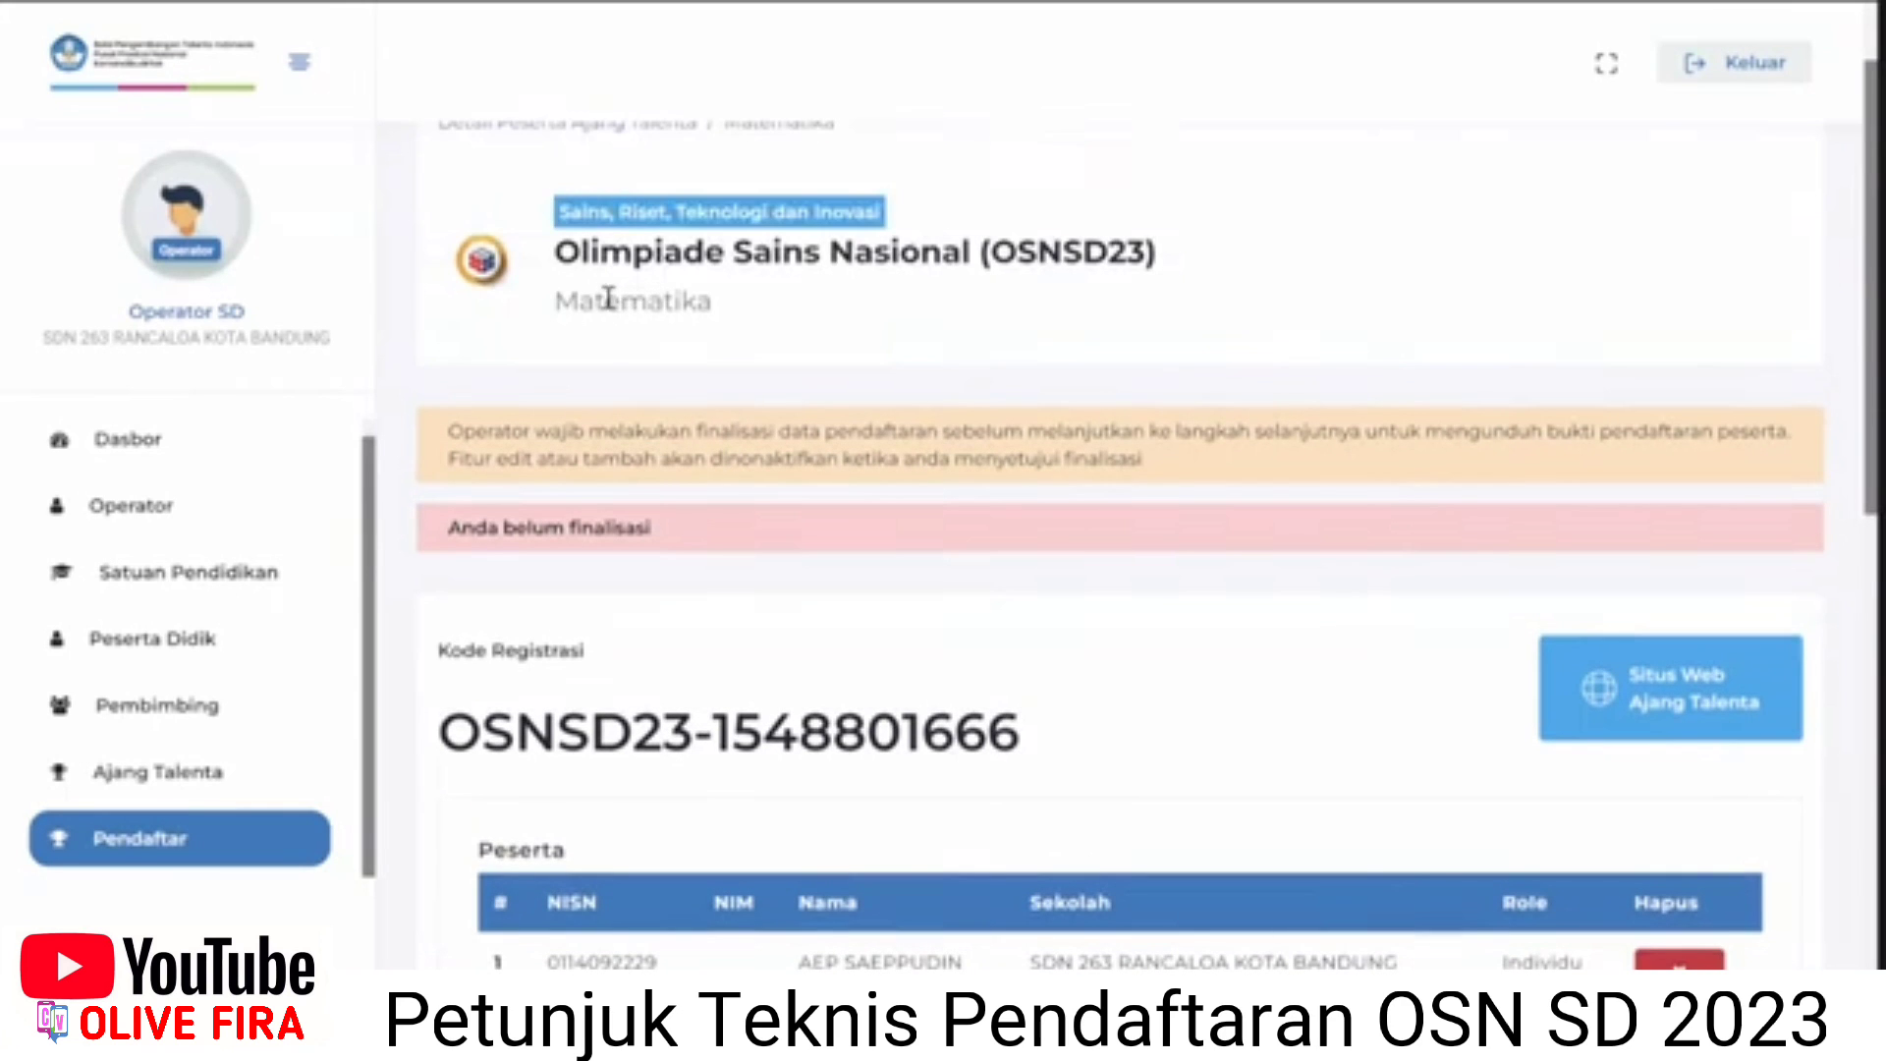
left_click_drag(609, 265, 752, 257)
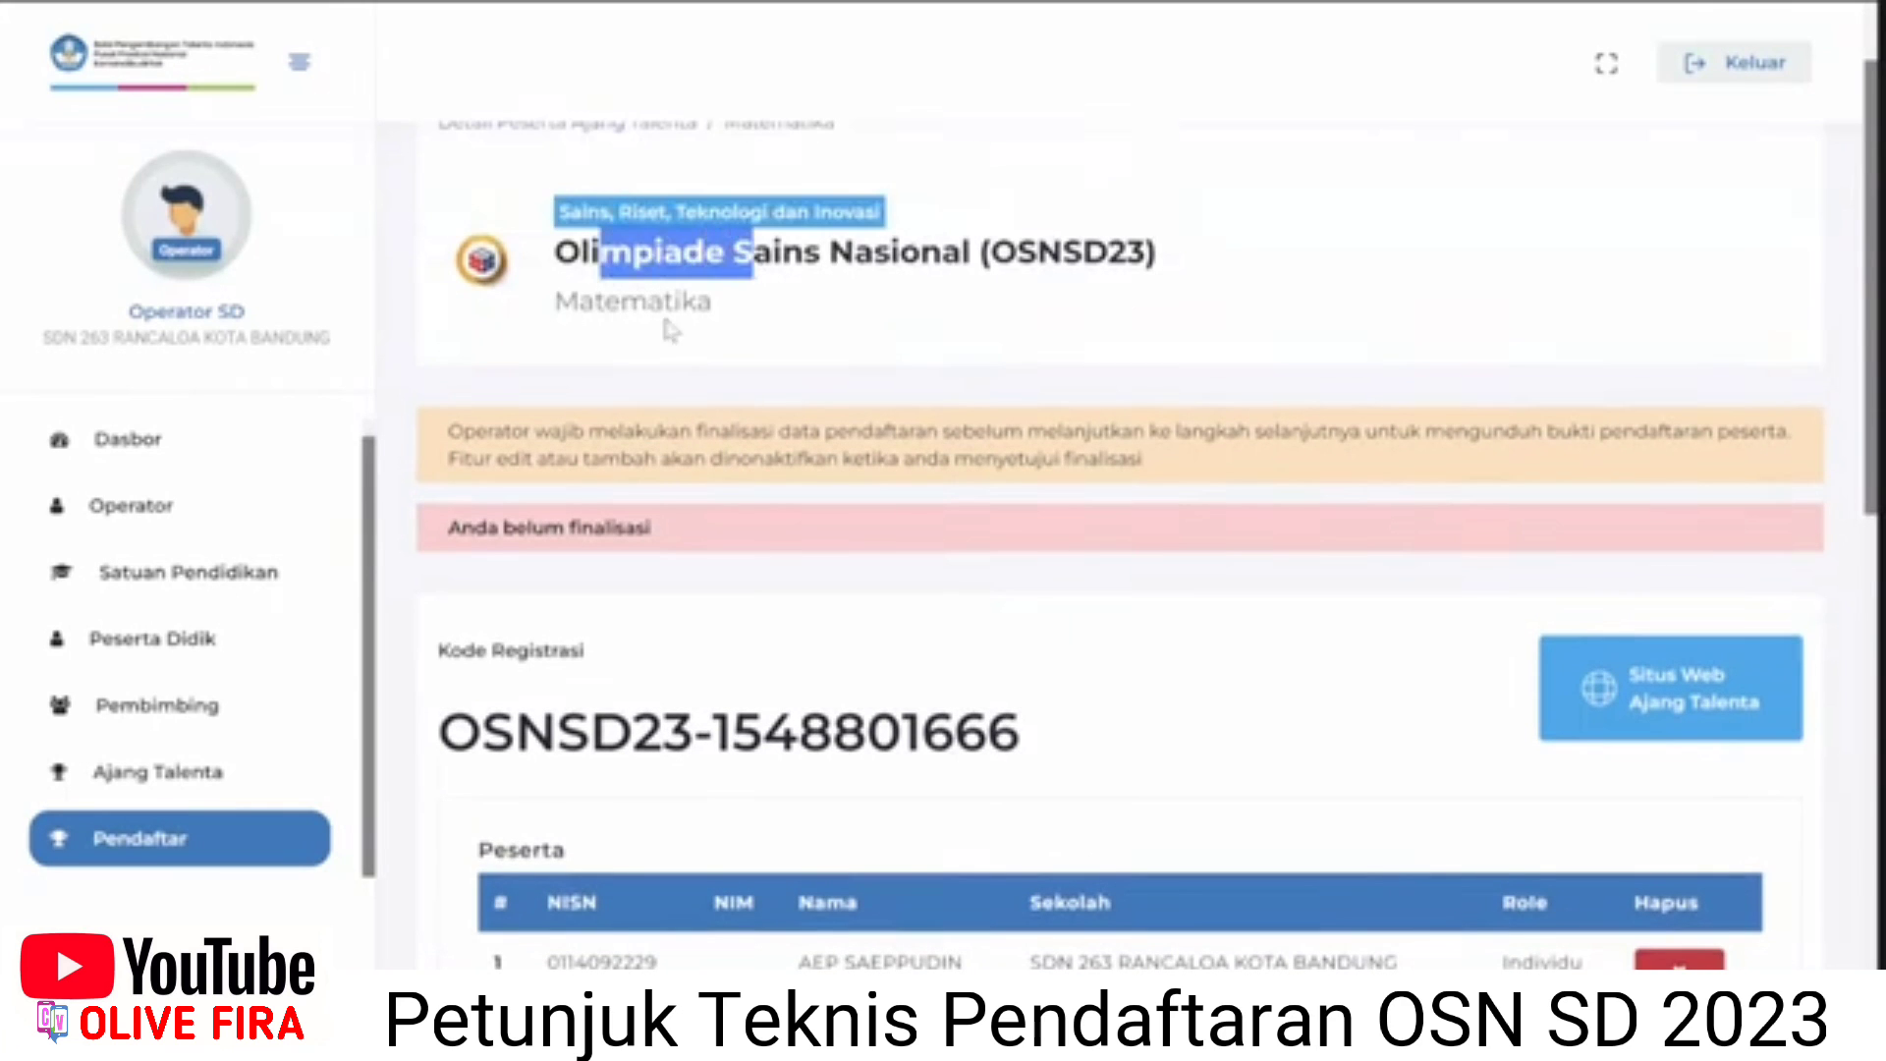
left_click(630, 329)
scroll(585, 733, "down", 1)
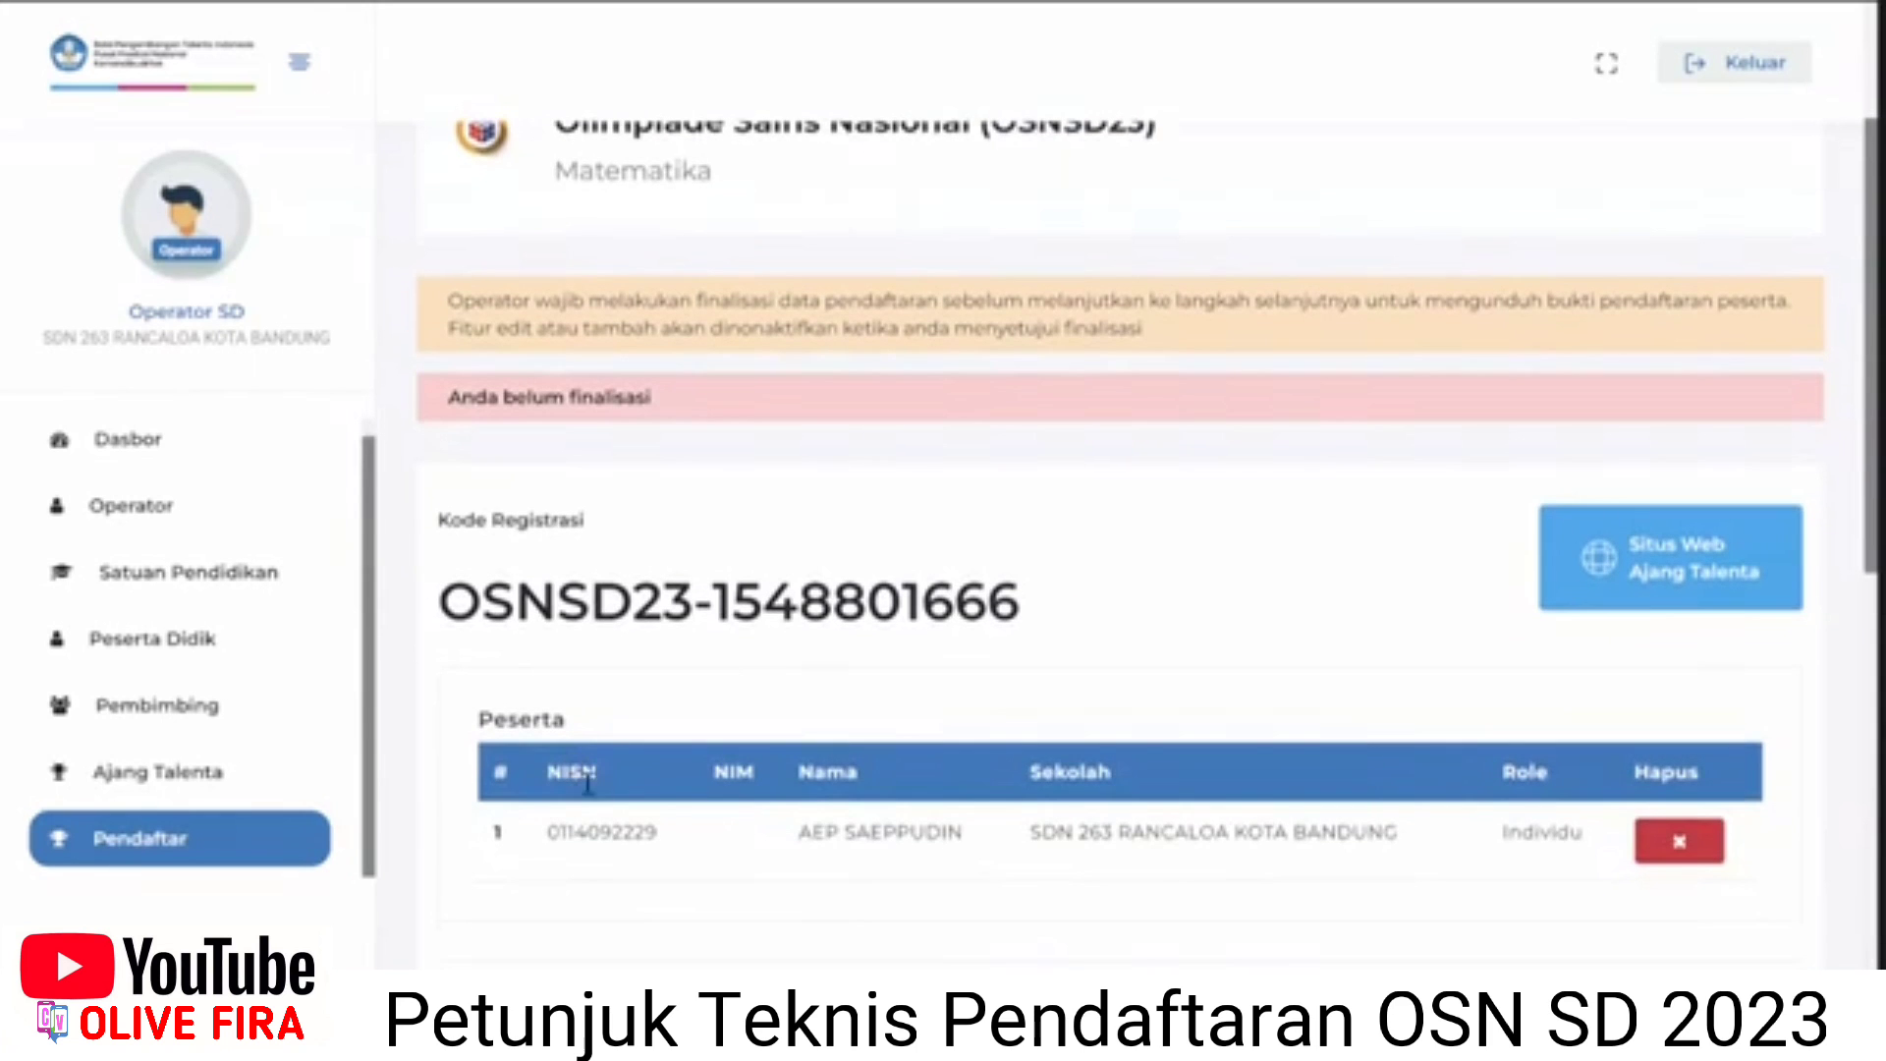
scroll(813, 772, "down", 1)
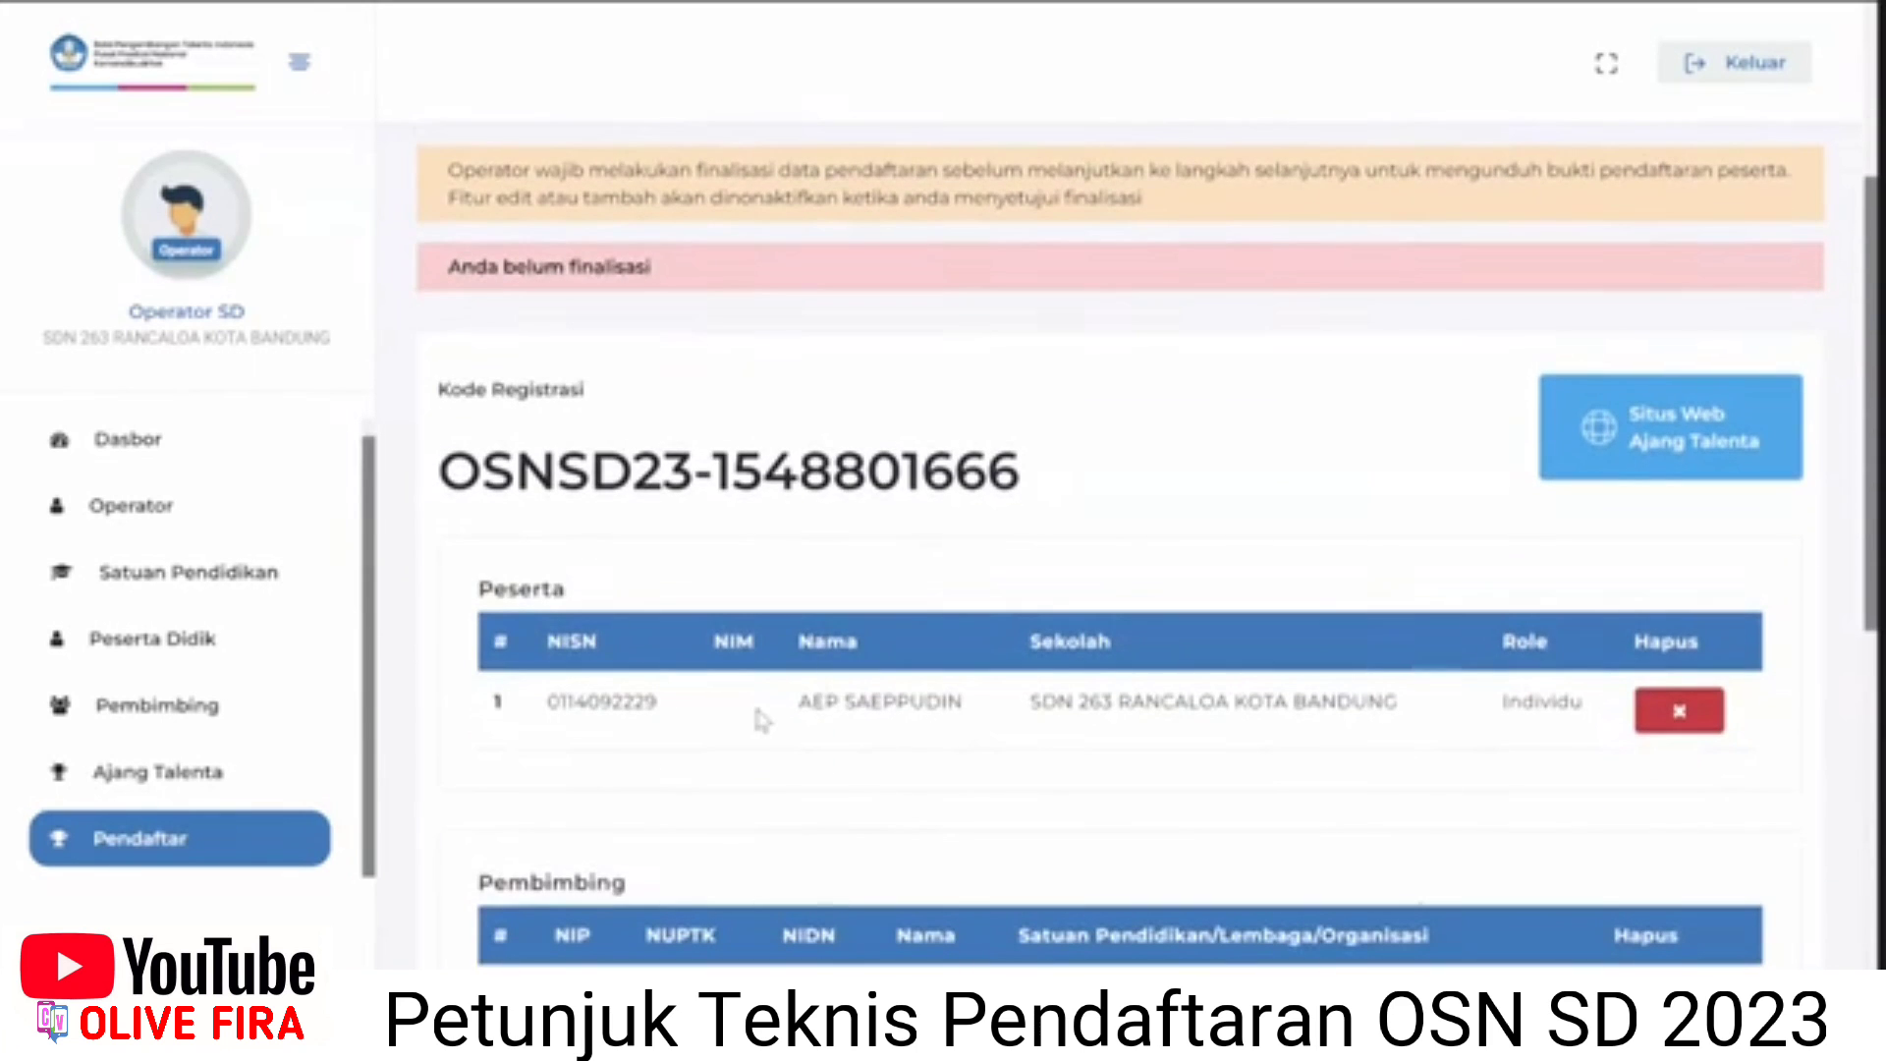
scroll(992, 758, "down", 1)
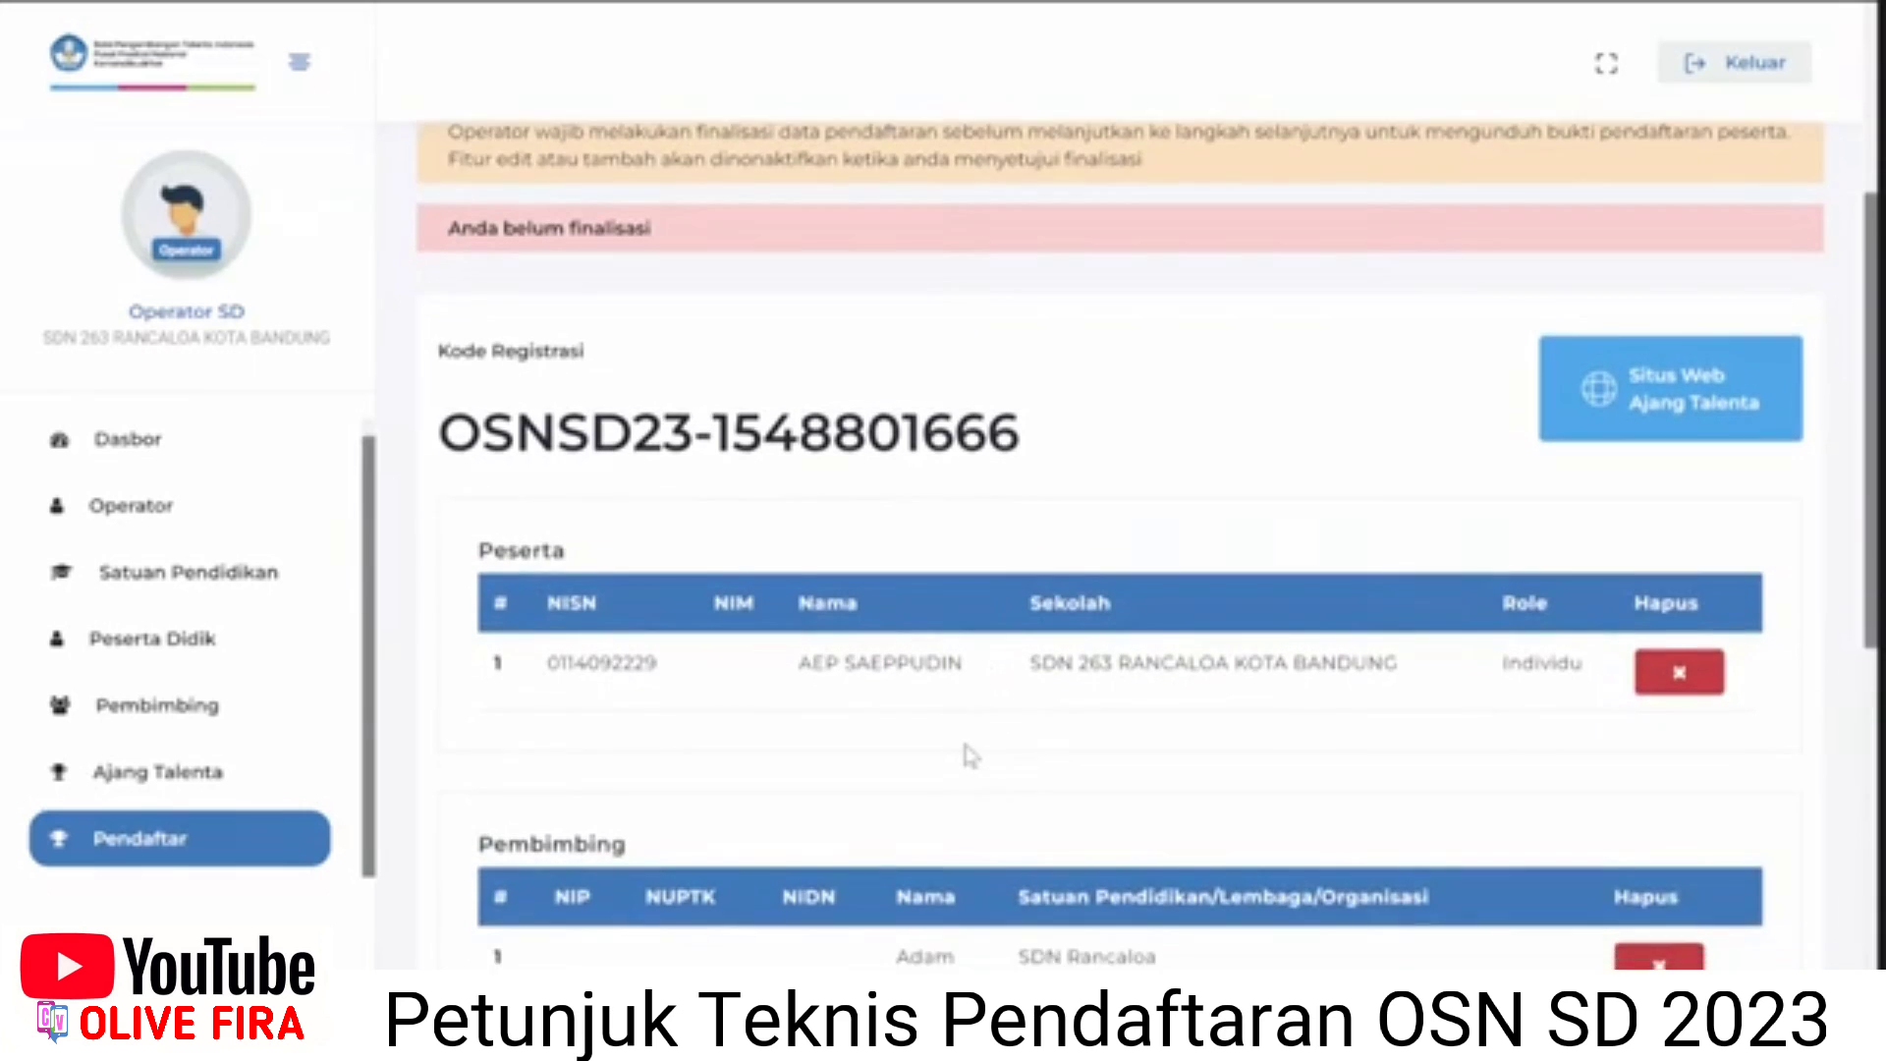
scroll(940, 589, "down", 1)
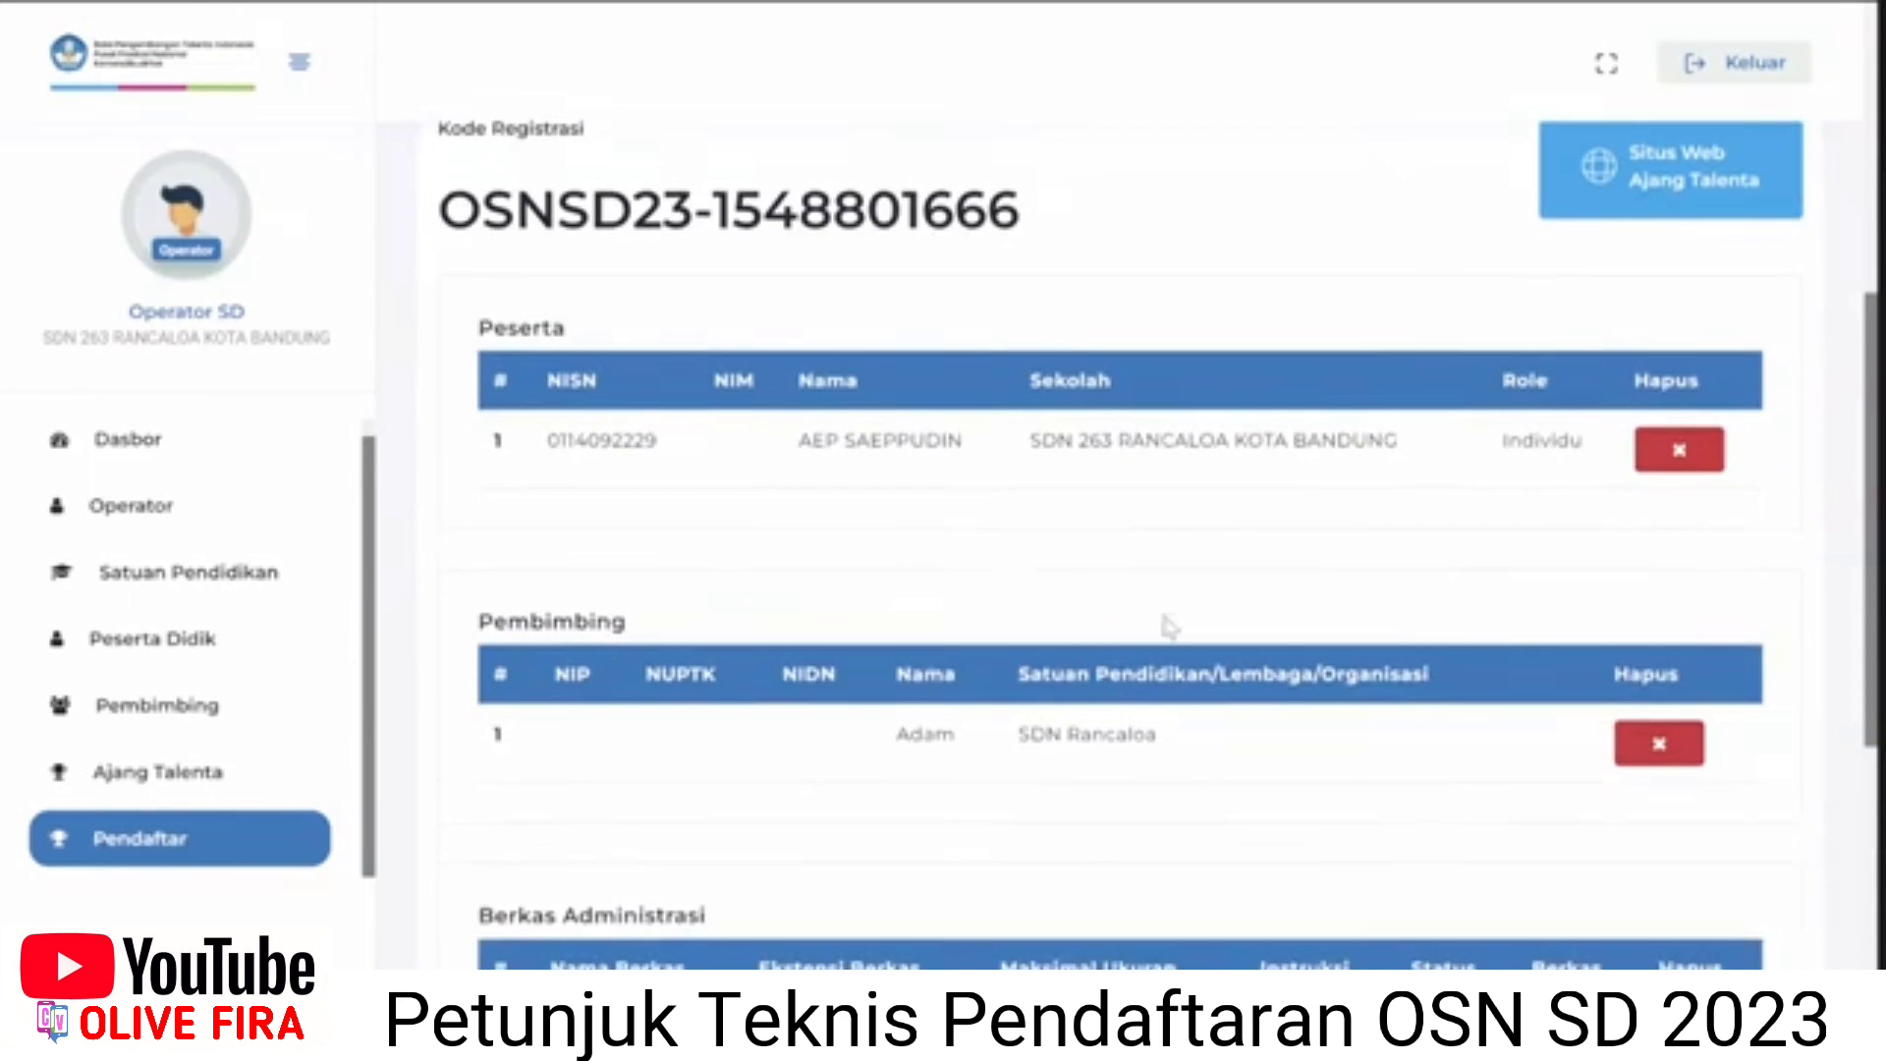
scroll(1085, 645, "down", 1)
scroll(941, 717, "down", 4)
Tick 'Saya sudah memeriksa data sebelum finalisasi' and finalise the Matematika registration.
left_click(861, 712)
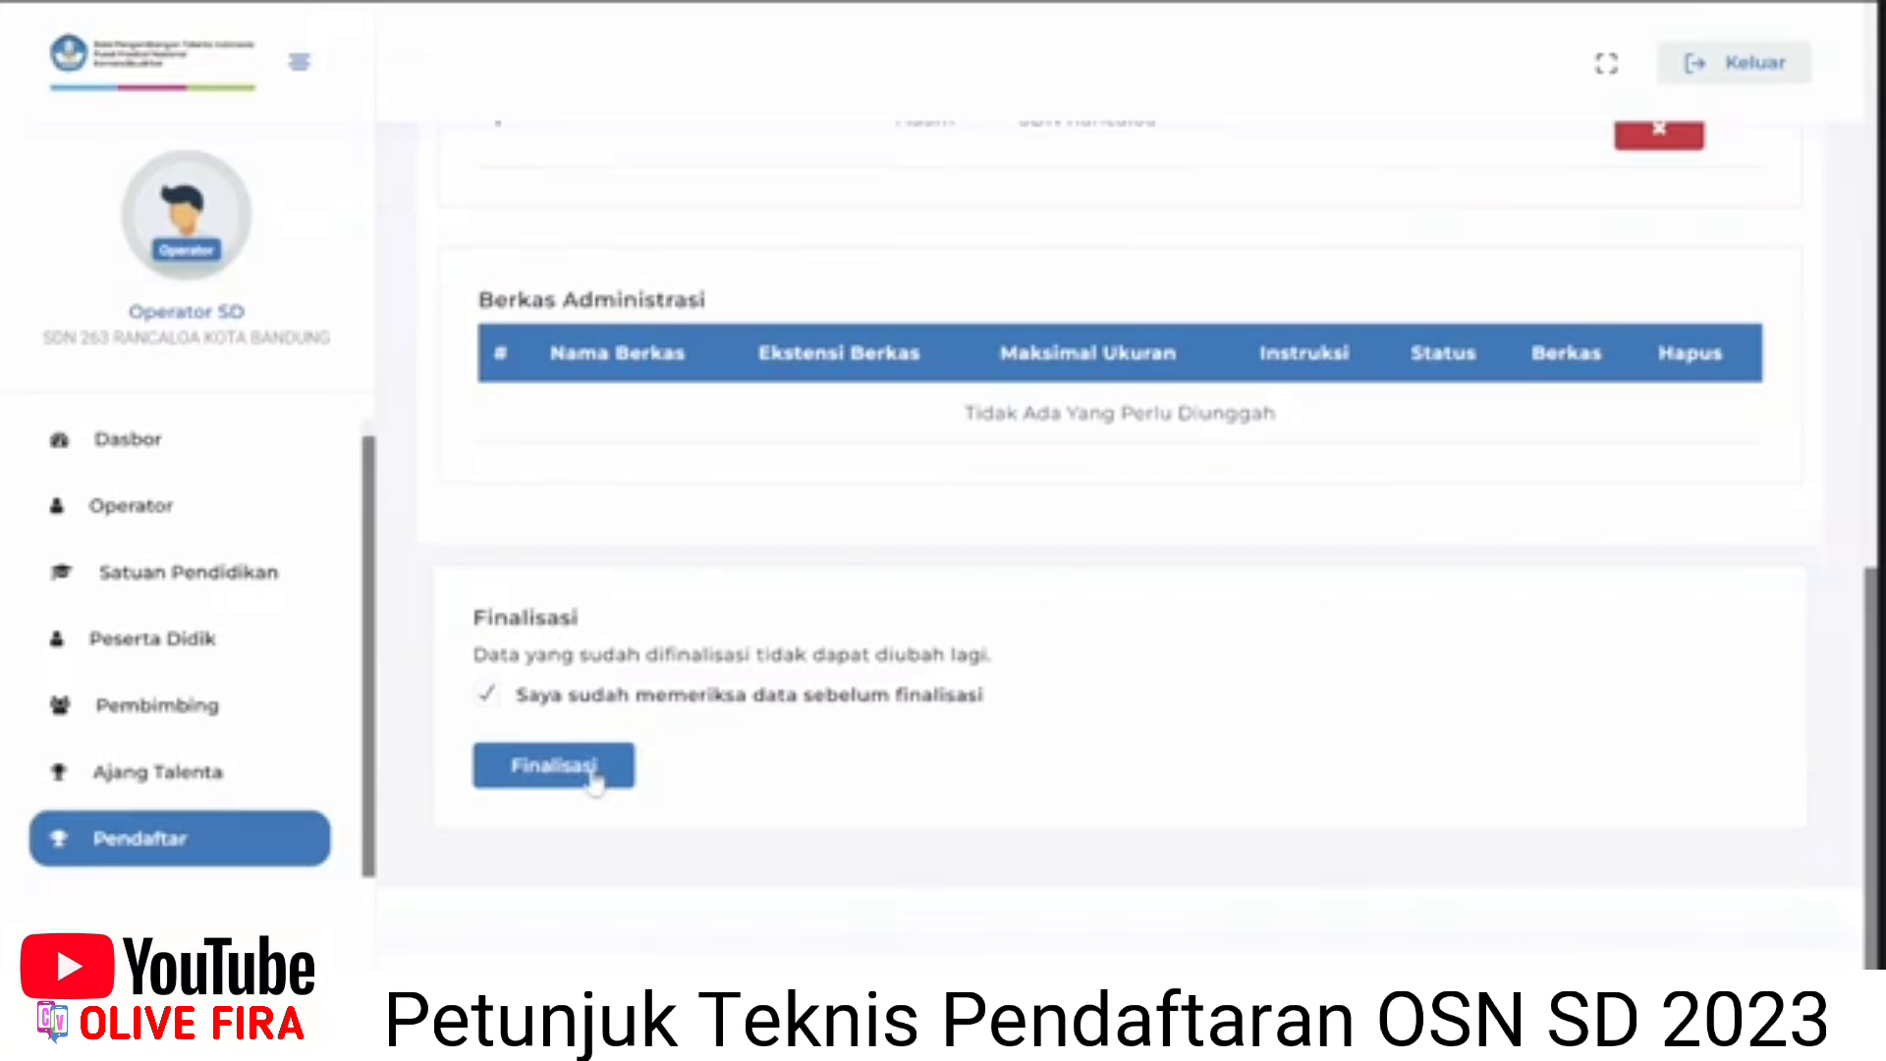
left_click(553, 766)
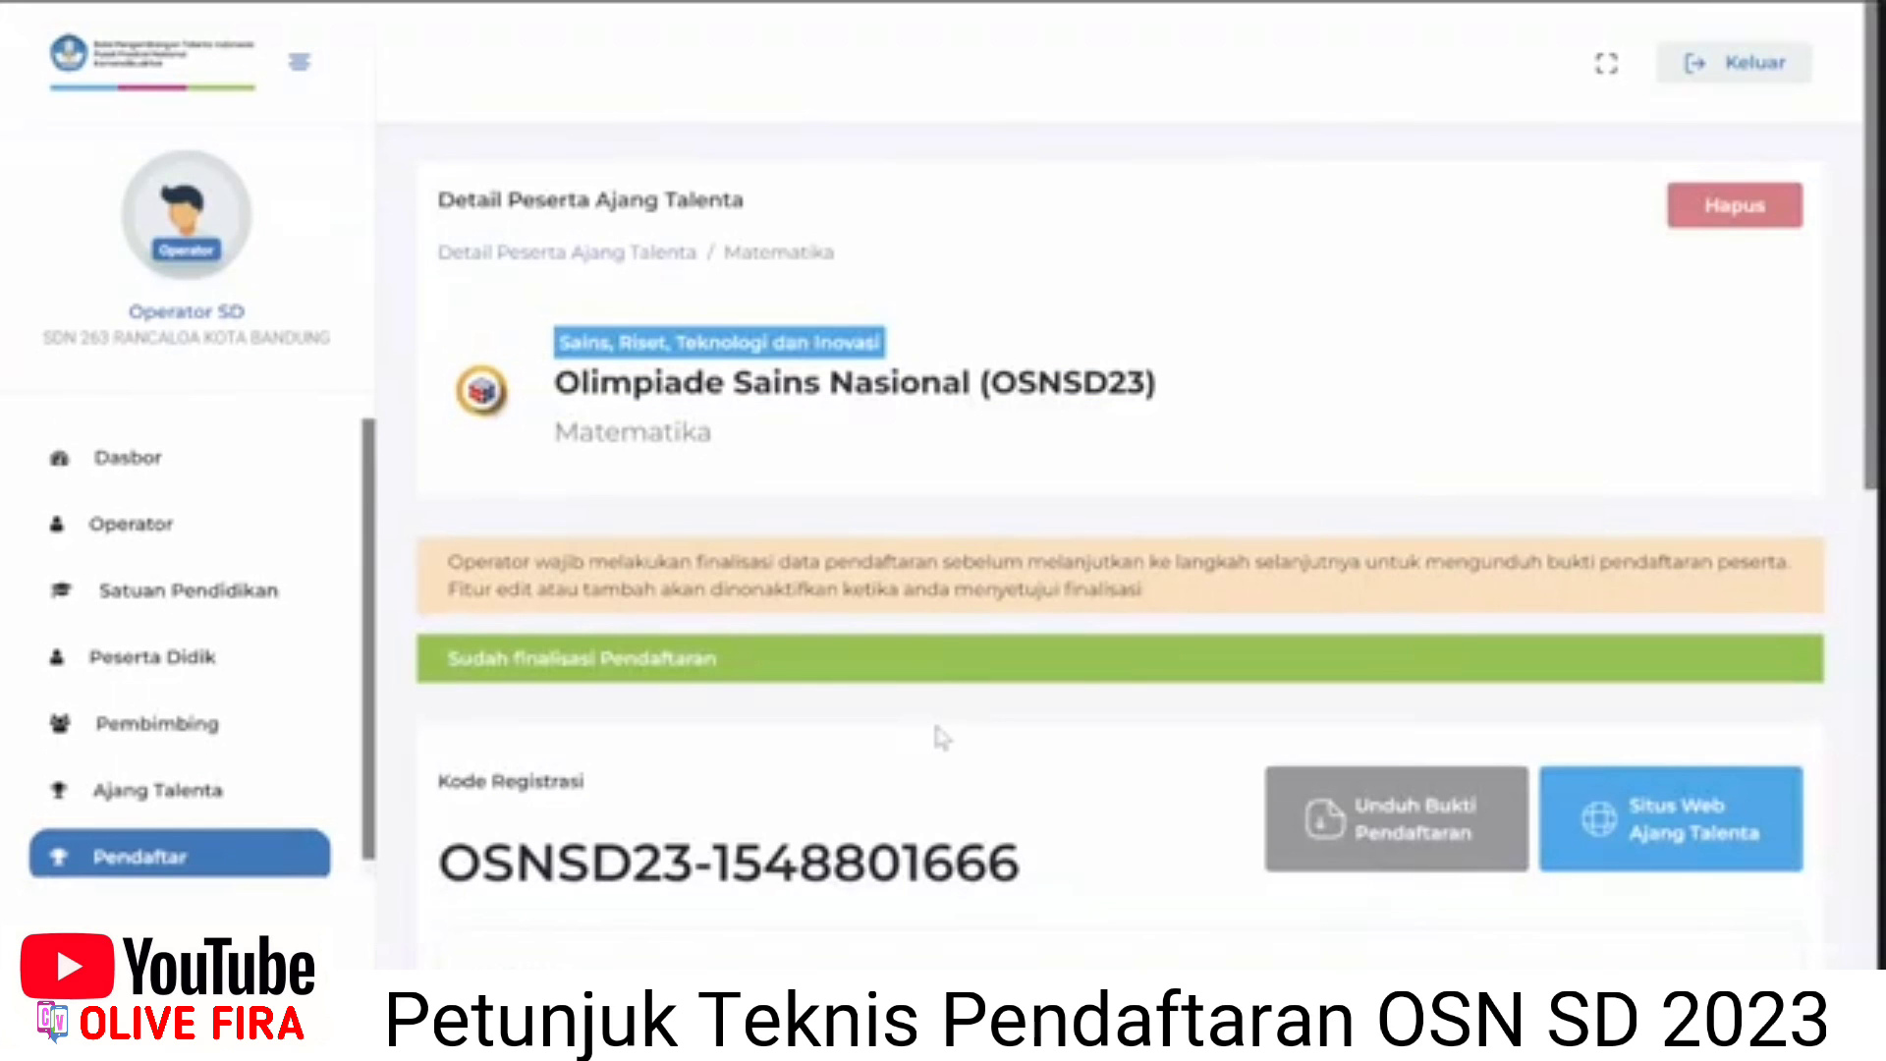